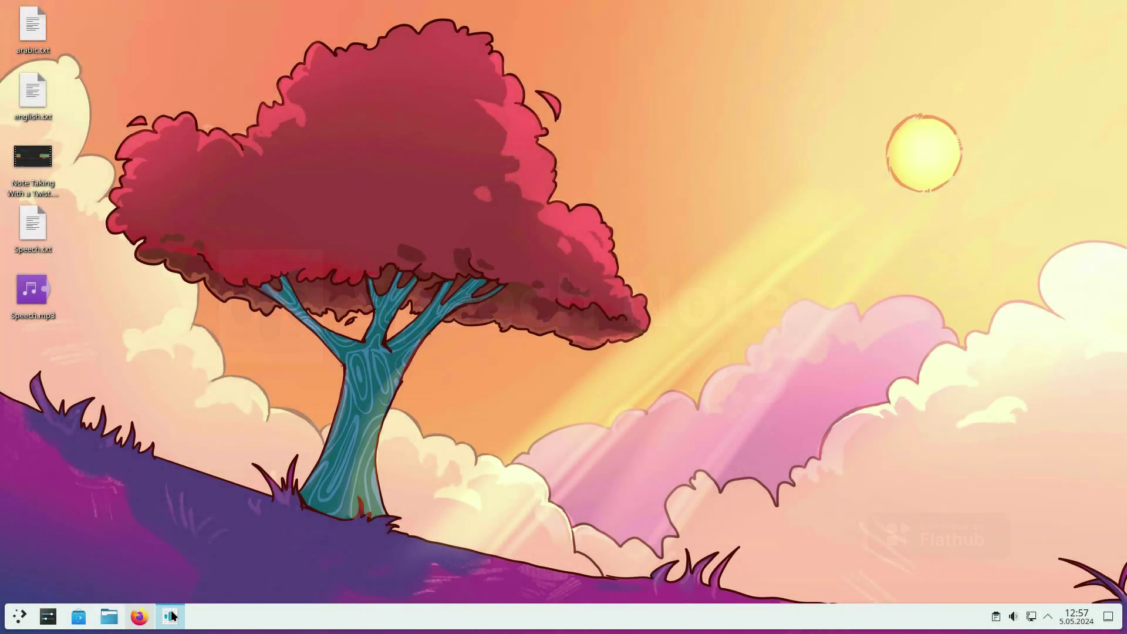
# Step: Bring up the Speech Note window from the taskbar and show its main menu
pyautogui.click(171, 615)
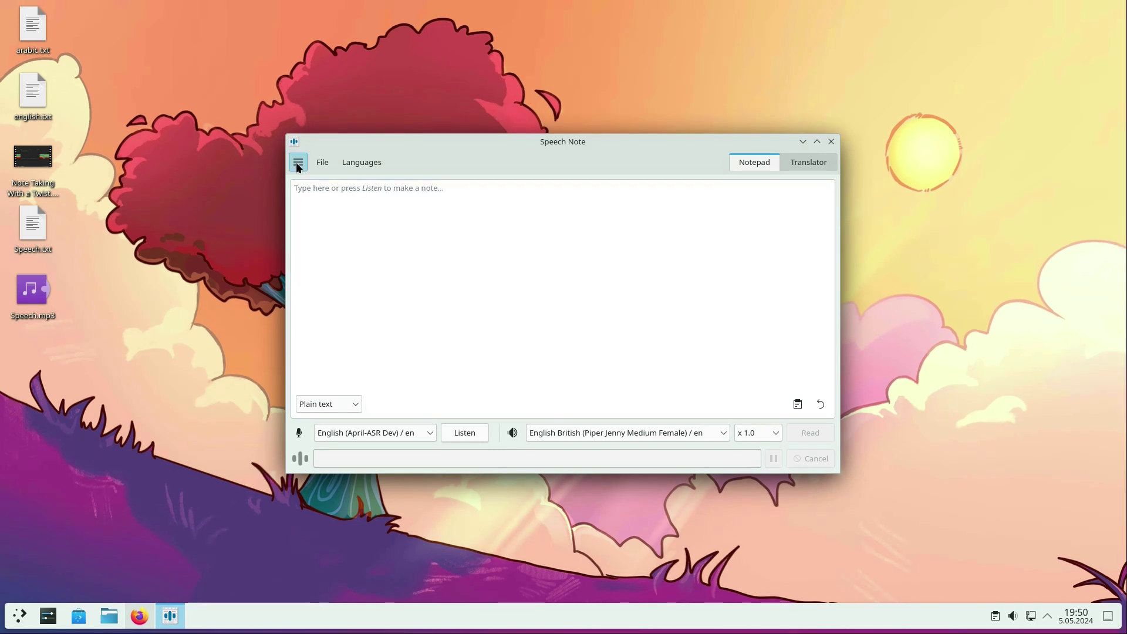
pyautogui.click(298, 162)
pyautogui.click(338, 201)
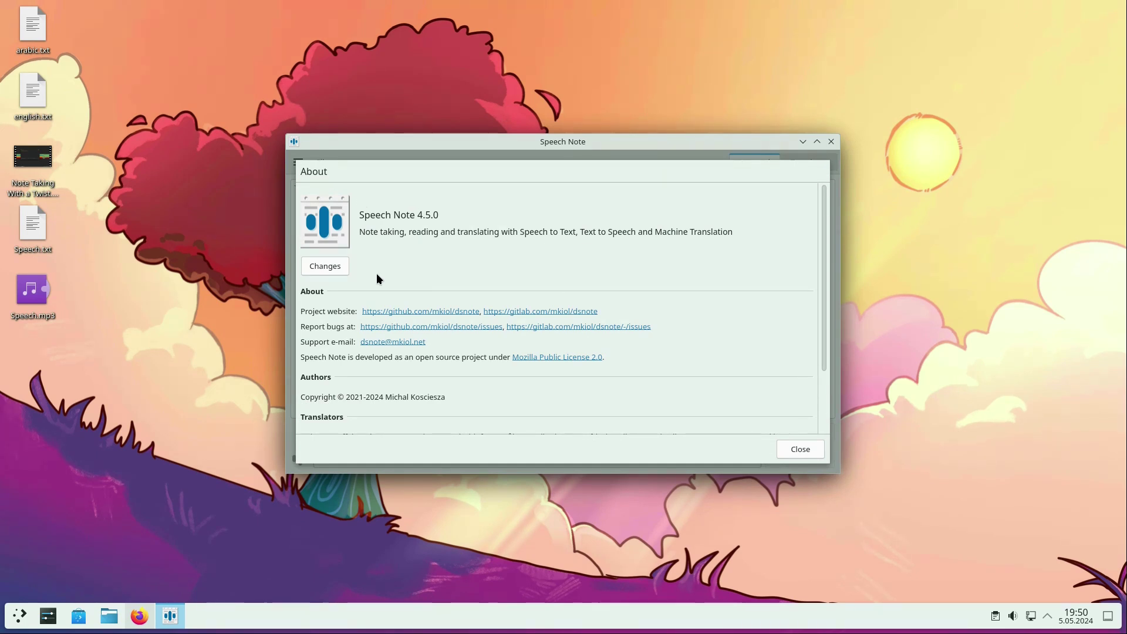
pyautogui.click(335, 273)
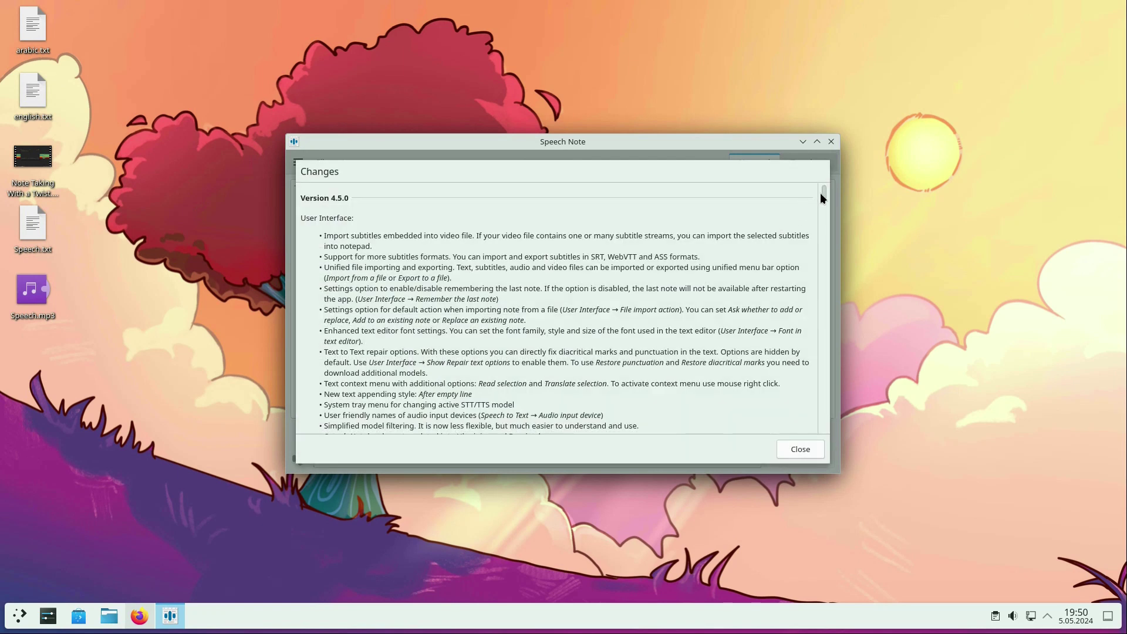
pyautogui.moveTo(824, 193); pyautogui.dragTo(820, 226)
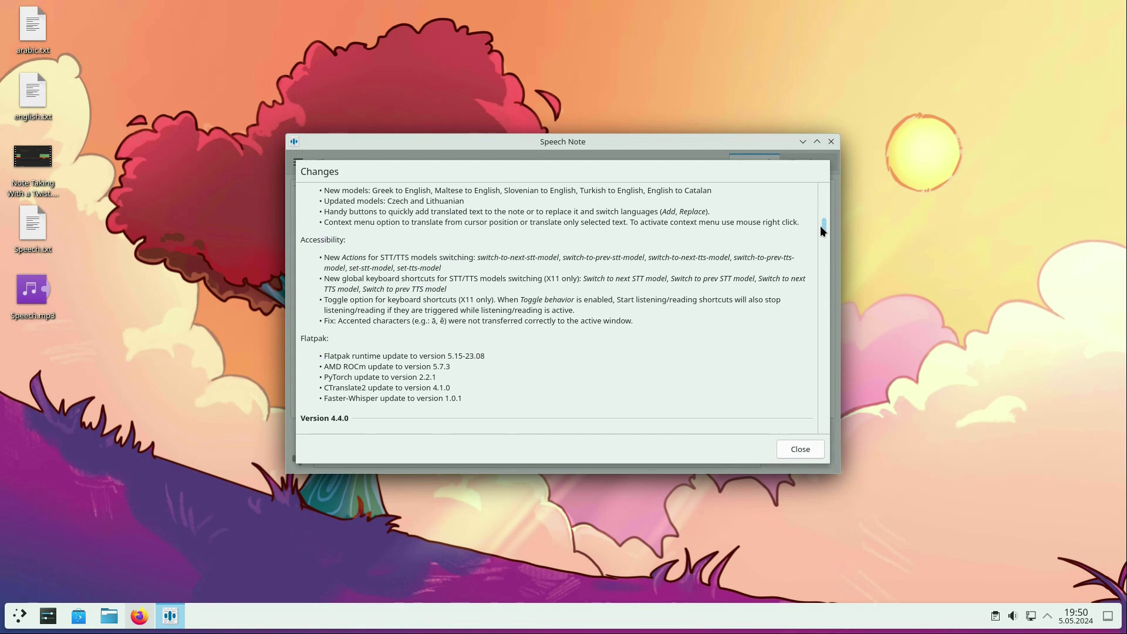
pyautogui.click(808, 449)
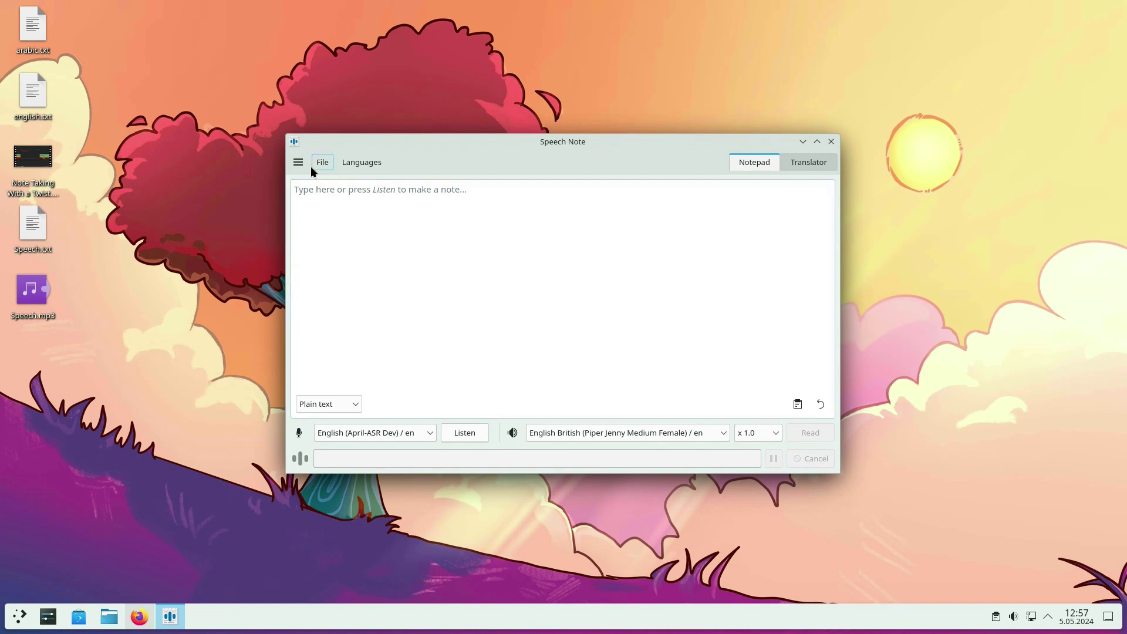
# Step: Import Speech.txt into the notepad, then clear the note
pyautogui.click(319, 163)
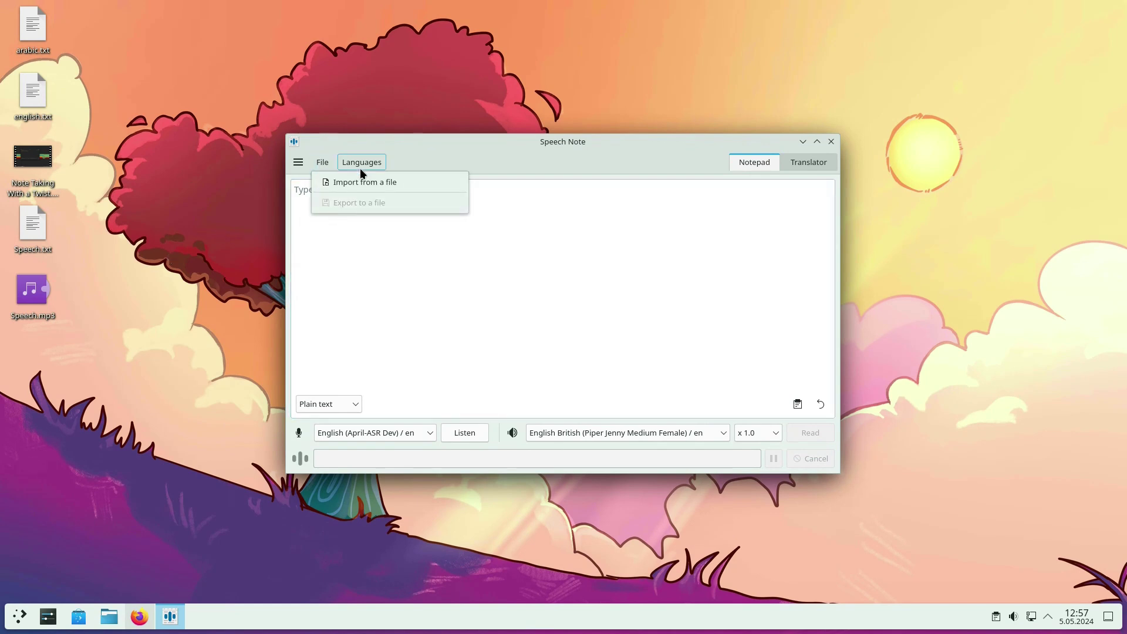
pyautogui.click(435, 183)
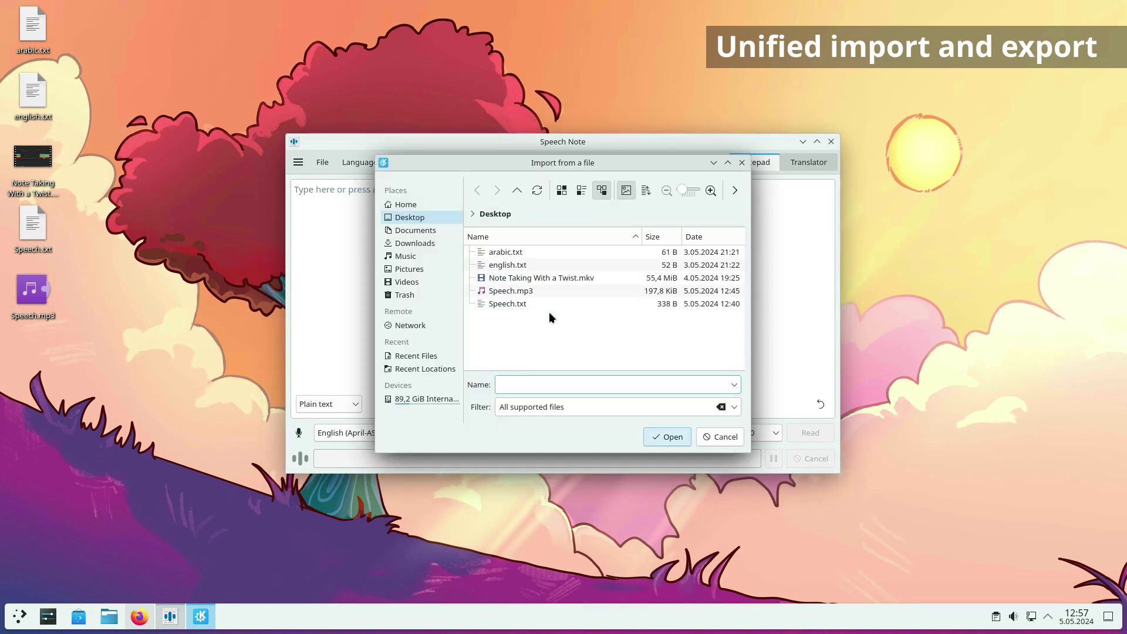
pyautogui.doubleClick(520, 303)
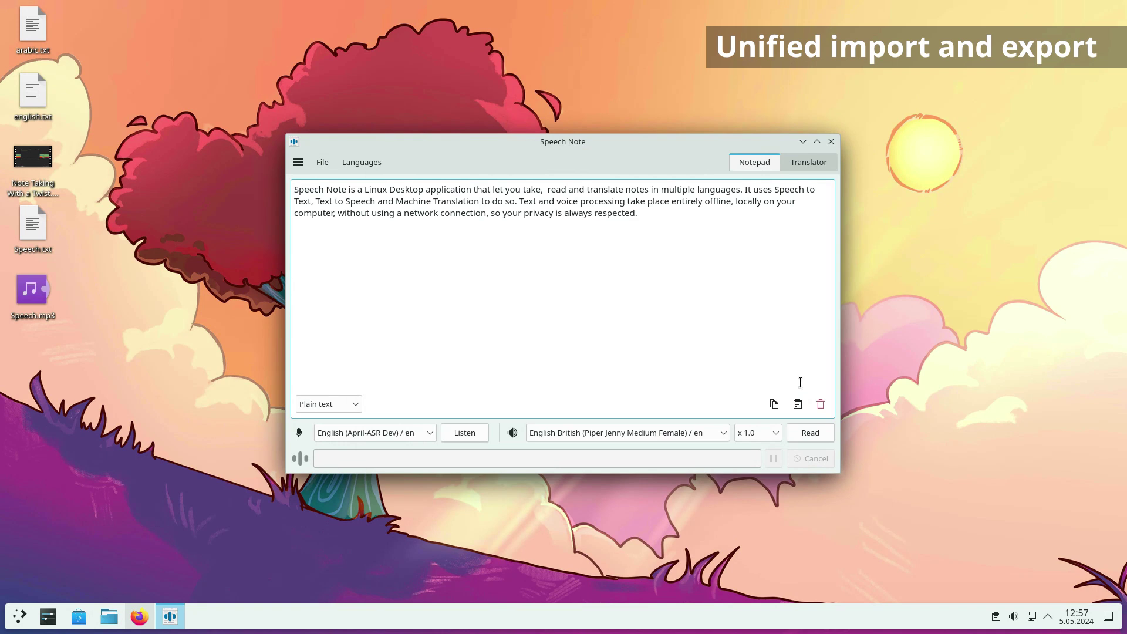
pyautogui.click(821, 404)
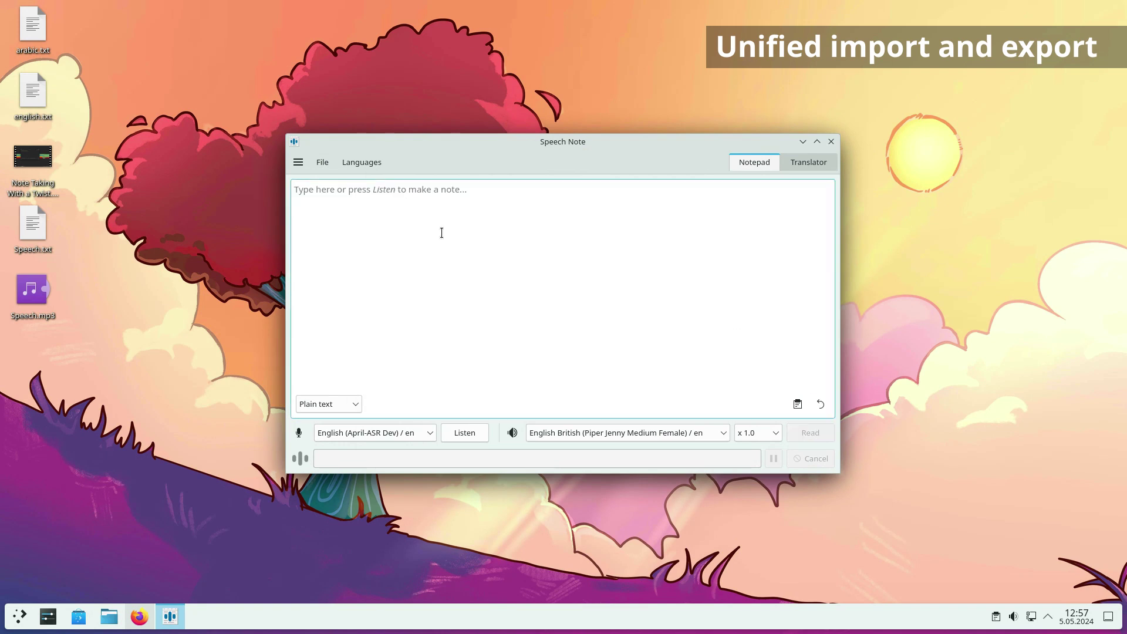
# Step: Import Speech.mp3 to transcribe it, then clear the transcribed note
pyautogui.click(322, 162)
pyautogui.click(329, 182)
pyautogui.doubleClick(527, 287)
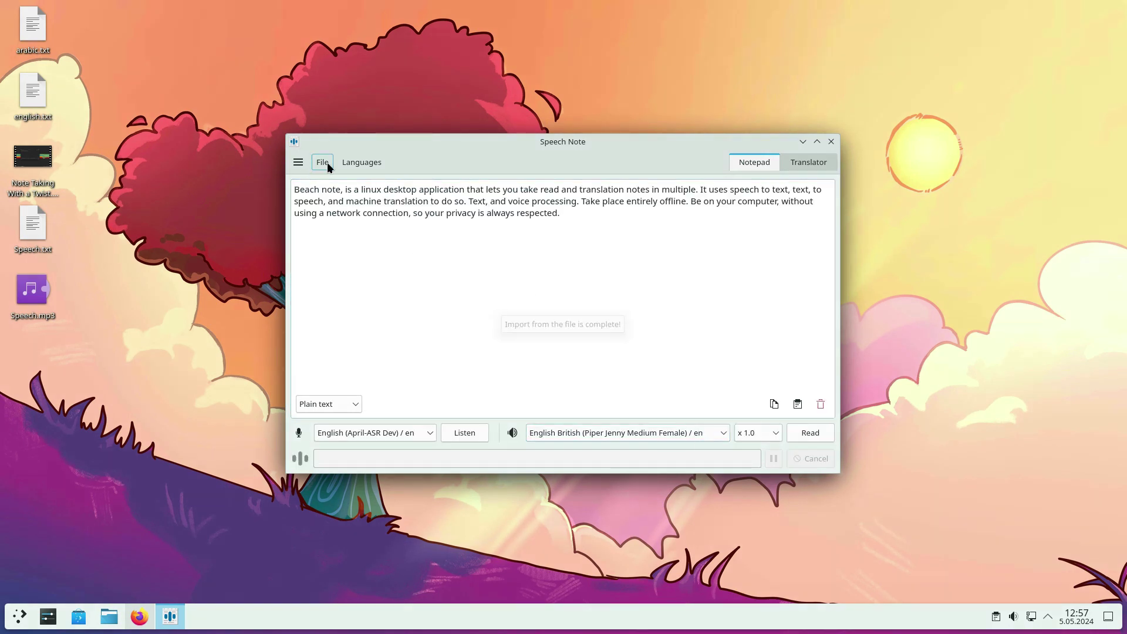
pyautogui.click(322, 162)
pyautogui.click(821, 404)
# Step: Import the Subtitles stream from Note Taking With a Twist.mkv into the note
pyautogui.click(323, 162)
pyautogui.click(331, 182)
pyautogui.doubleClick(516, 277)
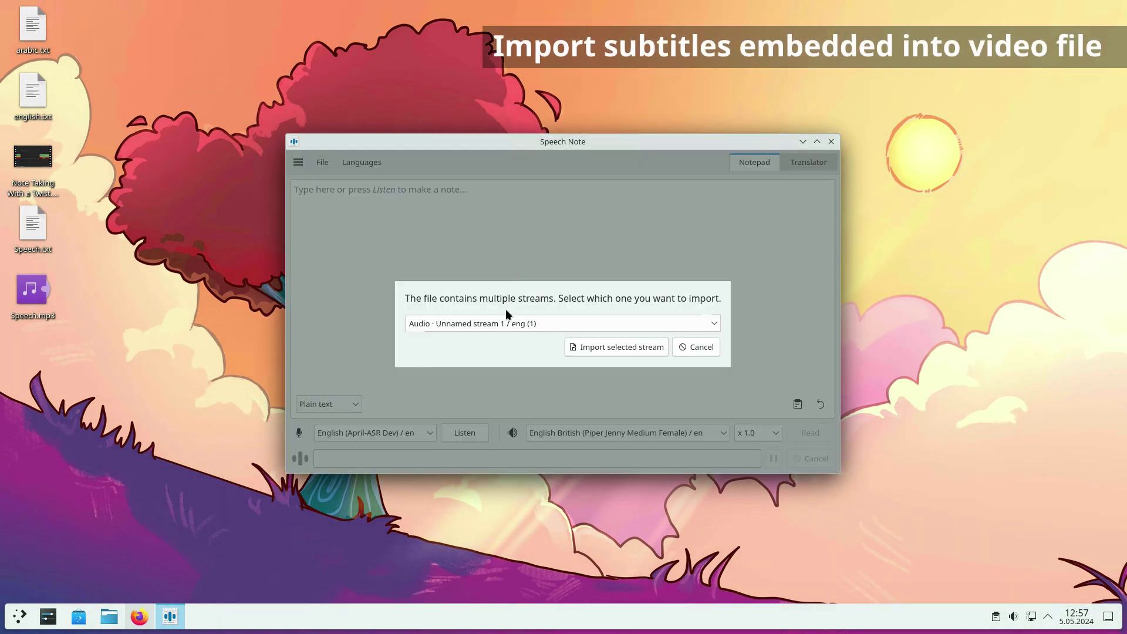
pyautogui.click(623, 323)
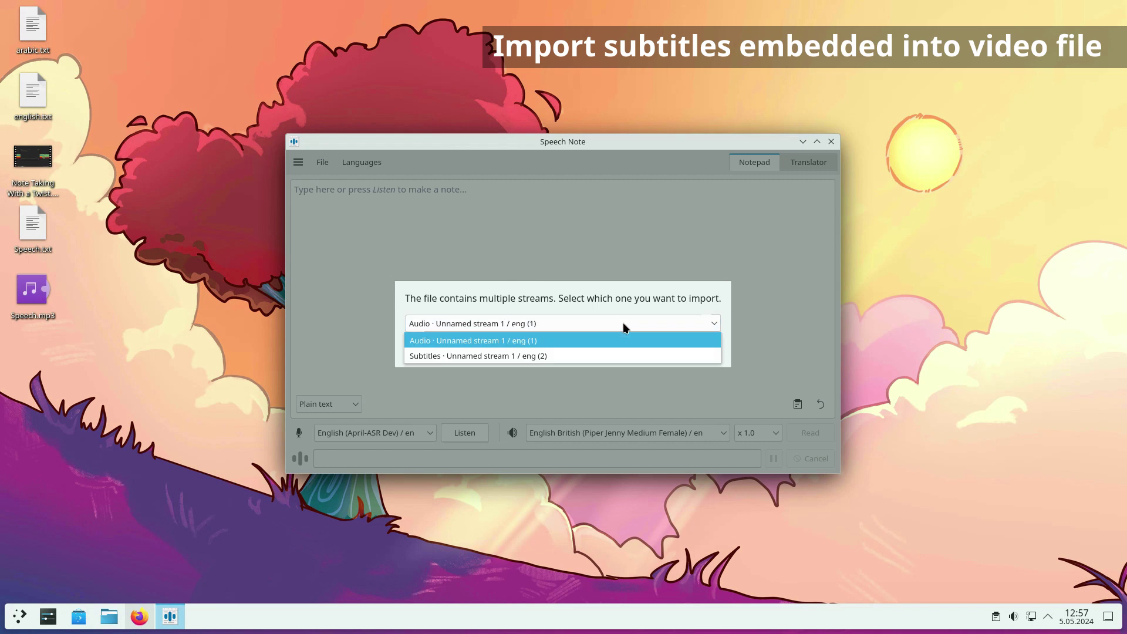
pyautogui.click(597, 355)
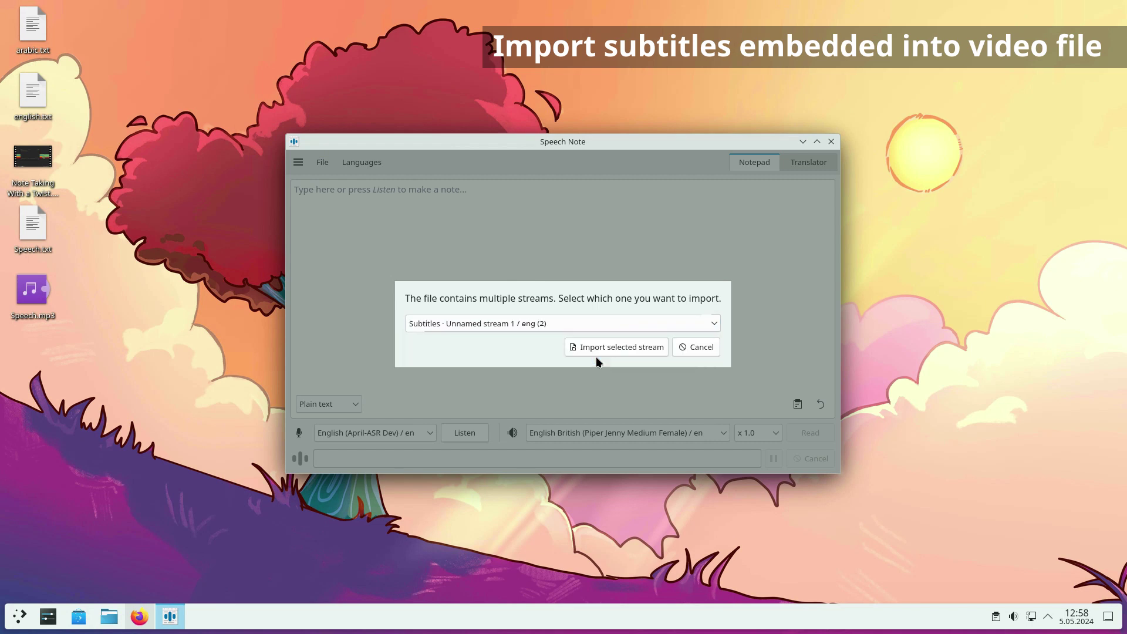
pyautogui.click(597, 347)
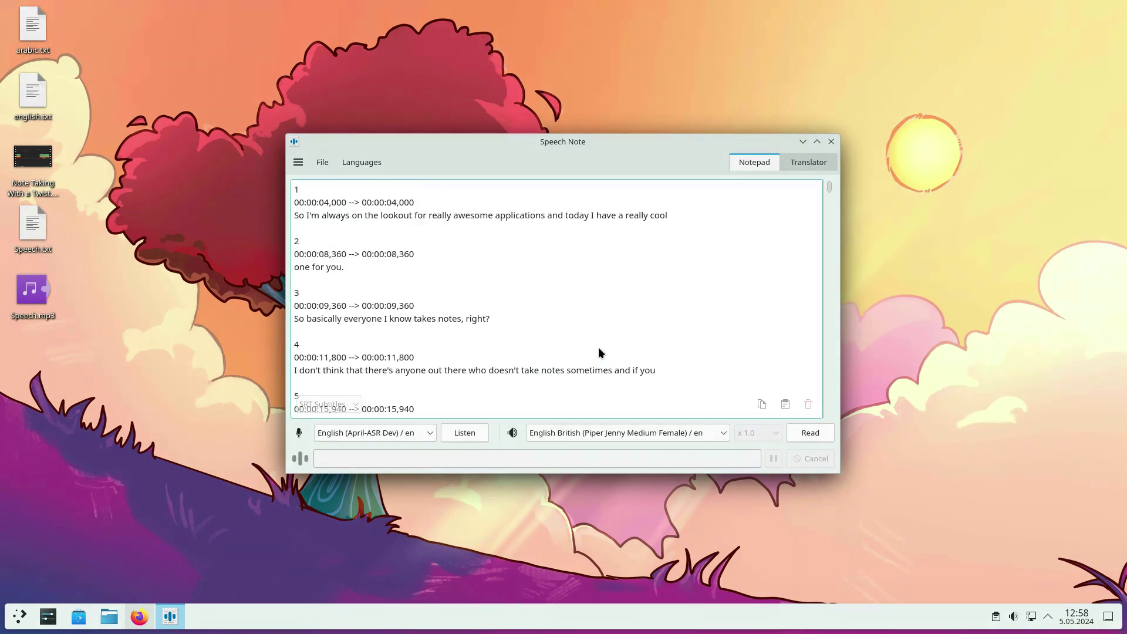
# Step: Explore export options, including audio export mixed with Speech.mp3, then cancel
pyautogui.click(323, 162)
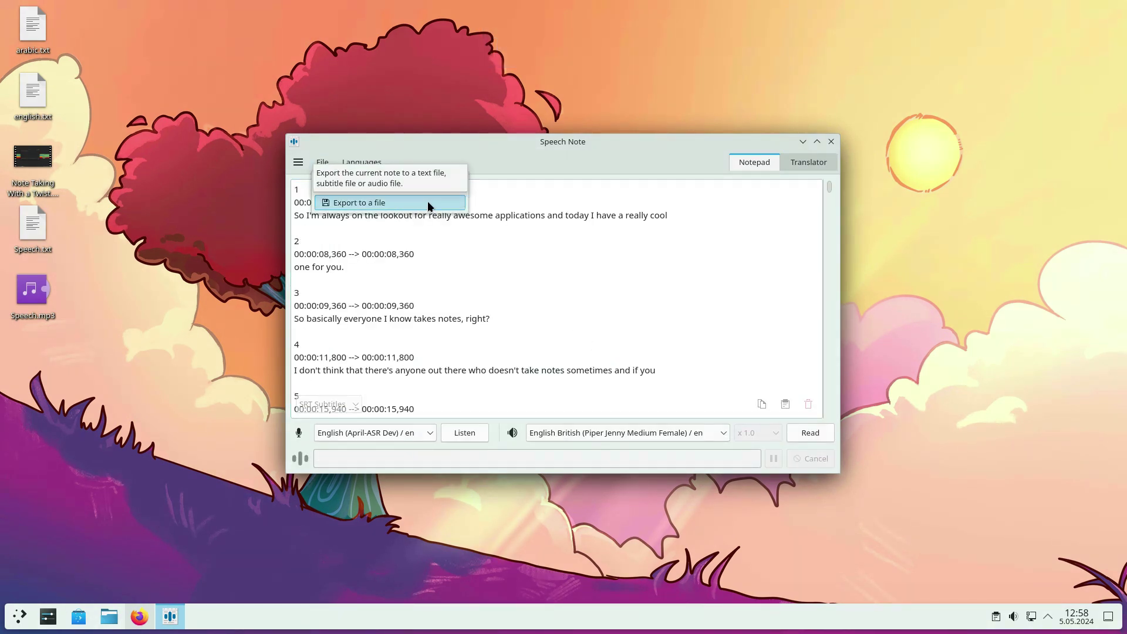
pyautogui.click(429, 200)
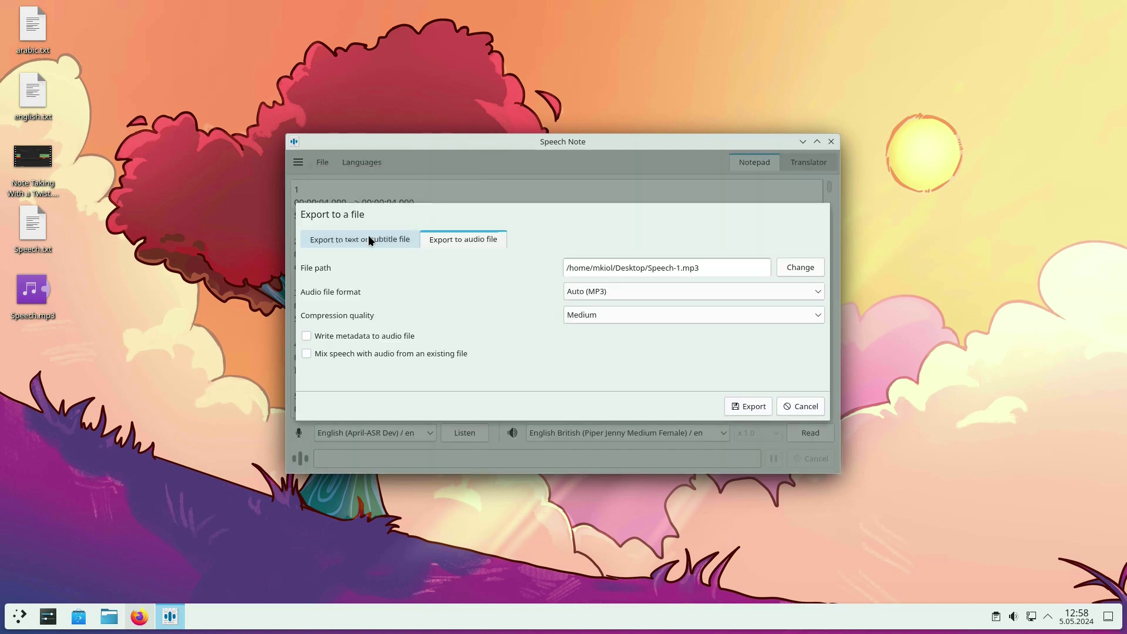
pyautogui.click(377, 239)
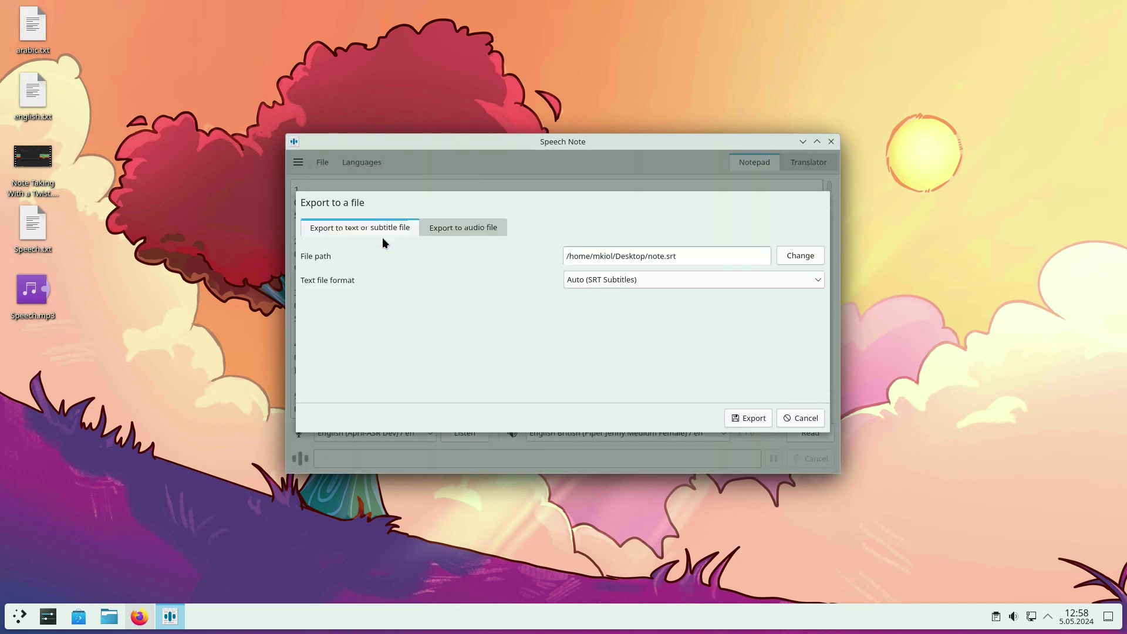
pyautogui.click(695, 276)
pyautogui.click(695, 276)
pyautogui.click(474, 227)
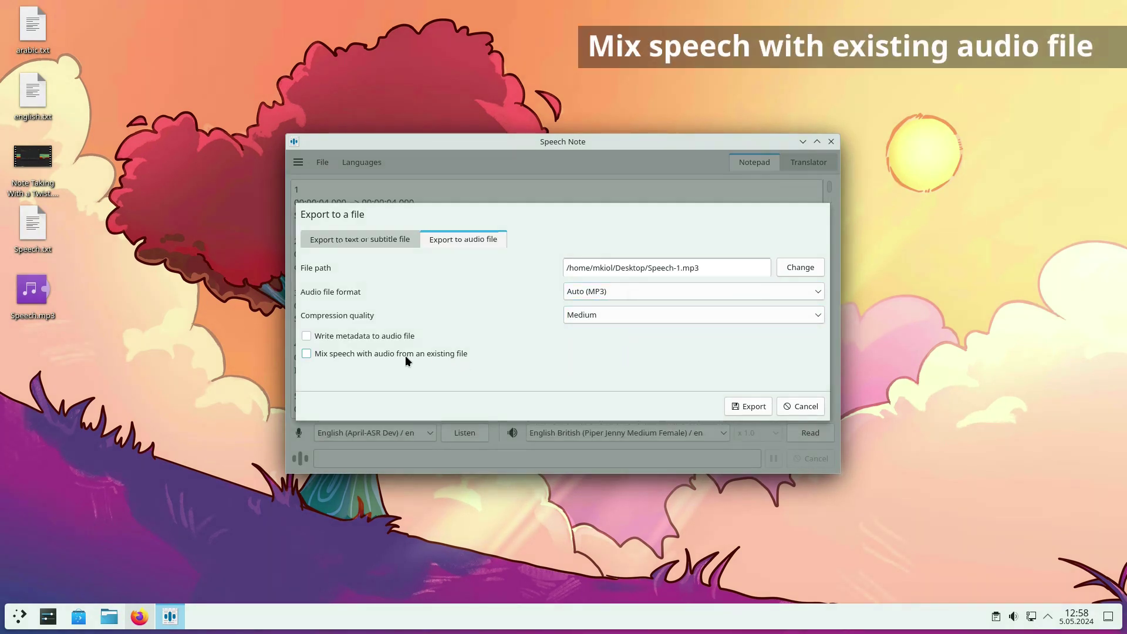
pyautogui.click(307, 354)
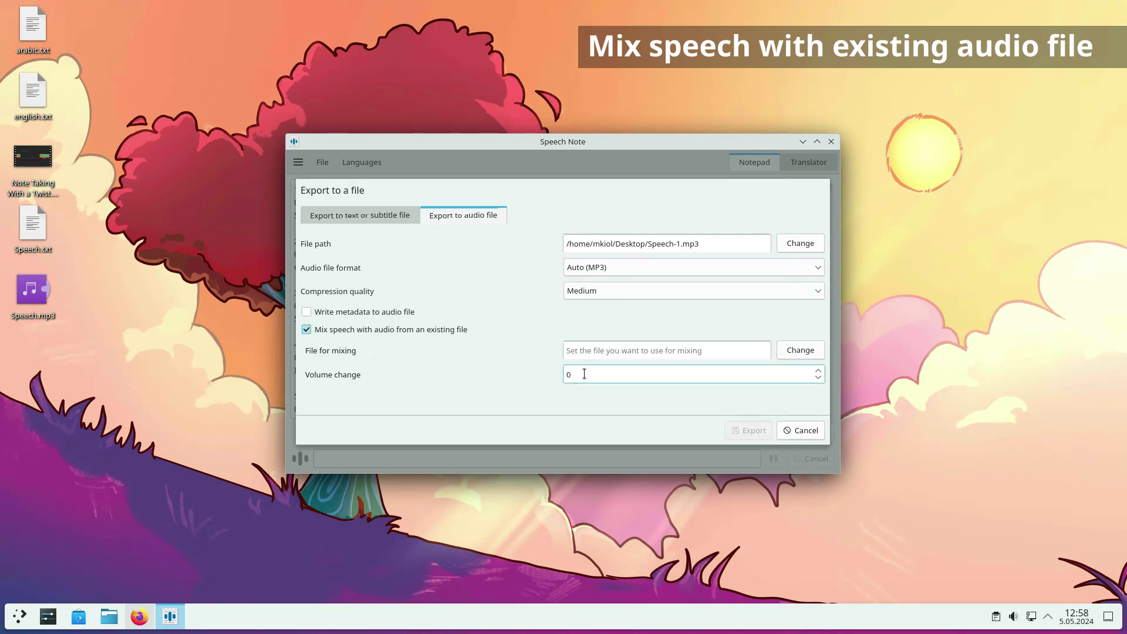
pyautogui.click(807, 352)
pyautogui.doubleClick(522, 263)
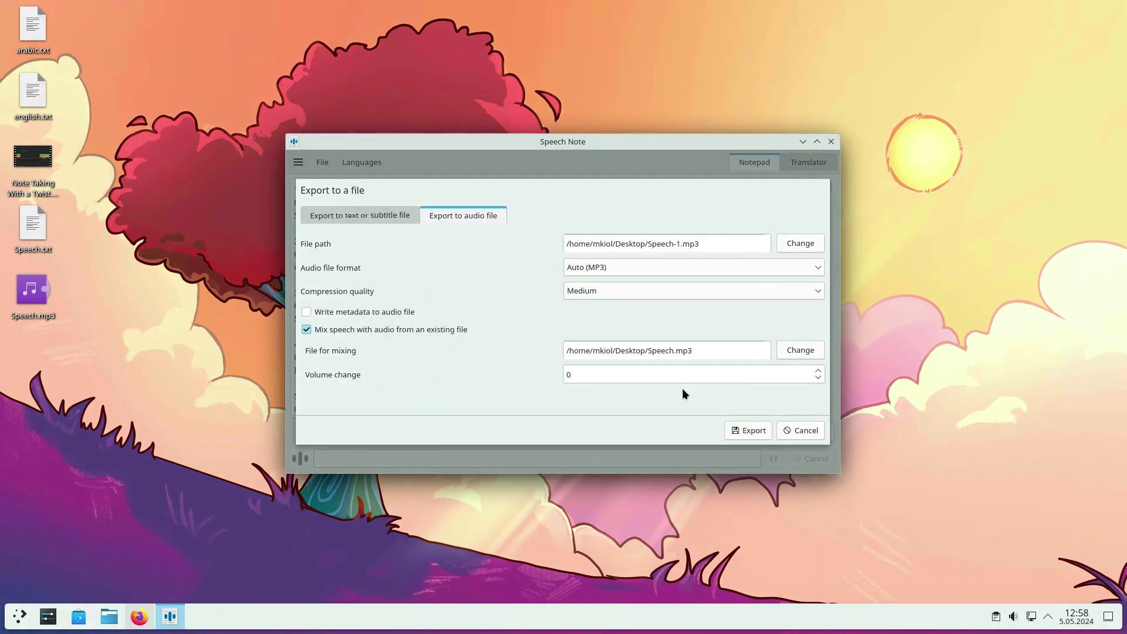
pyautogui.click(792, 428)
# Step: Reopen export as text/subtitles to note.srt and list the subtitle formats
pyautogui.click(323, 162)
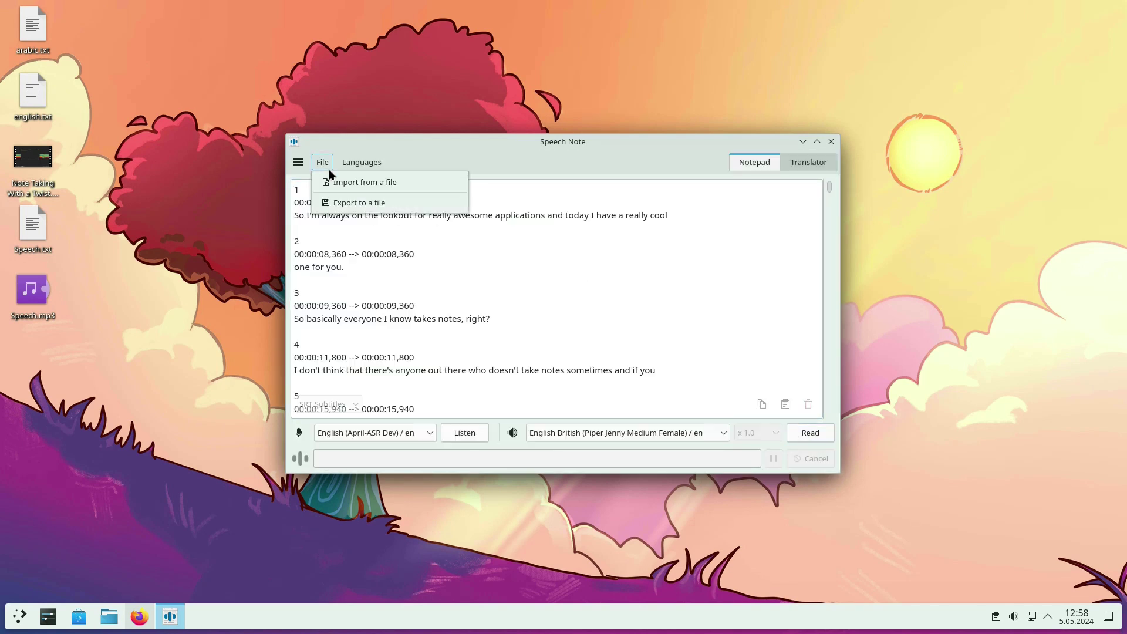
pyautogui.click(342, 206)
pyautogui.click(393, 243)
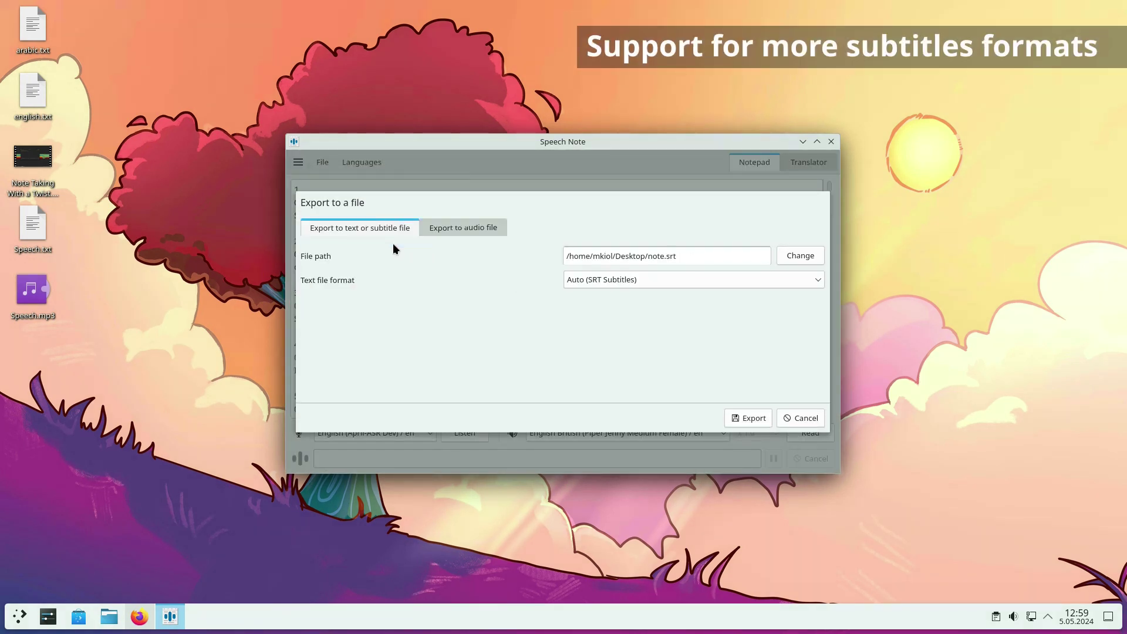
pyautogui.click(616, 283)
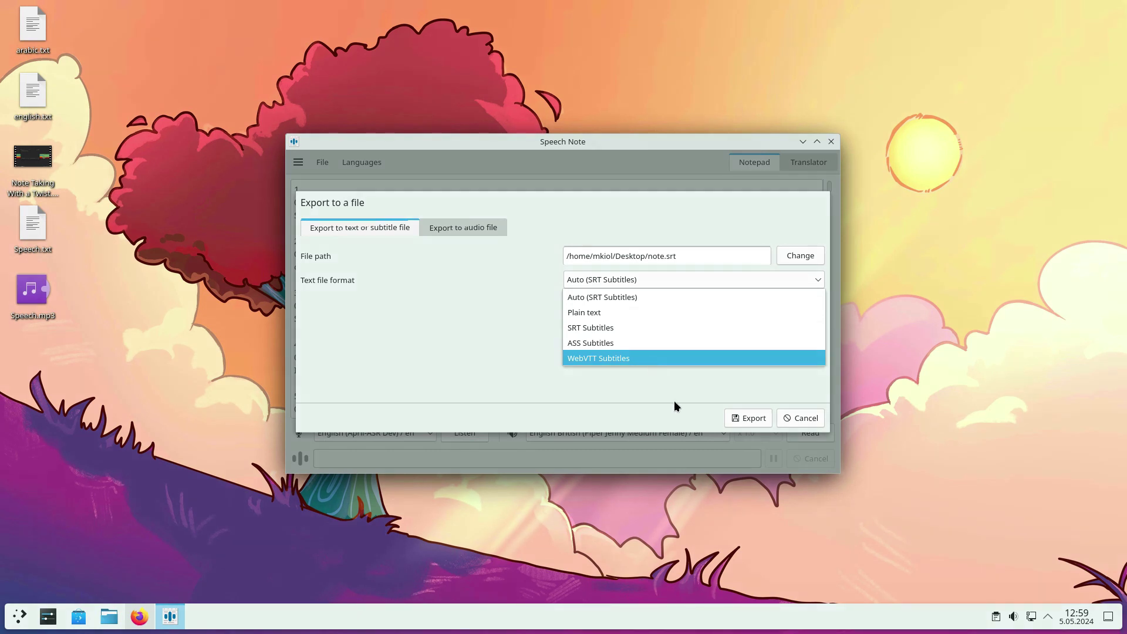
# Step: Drop Speech.txt onto the note, replacing the subtitles with its text
pyautogui.click(813, 424)
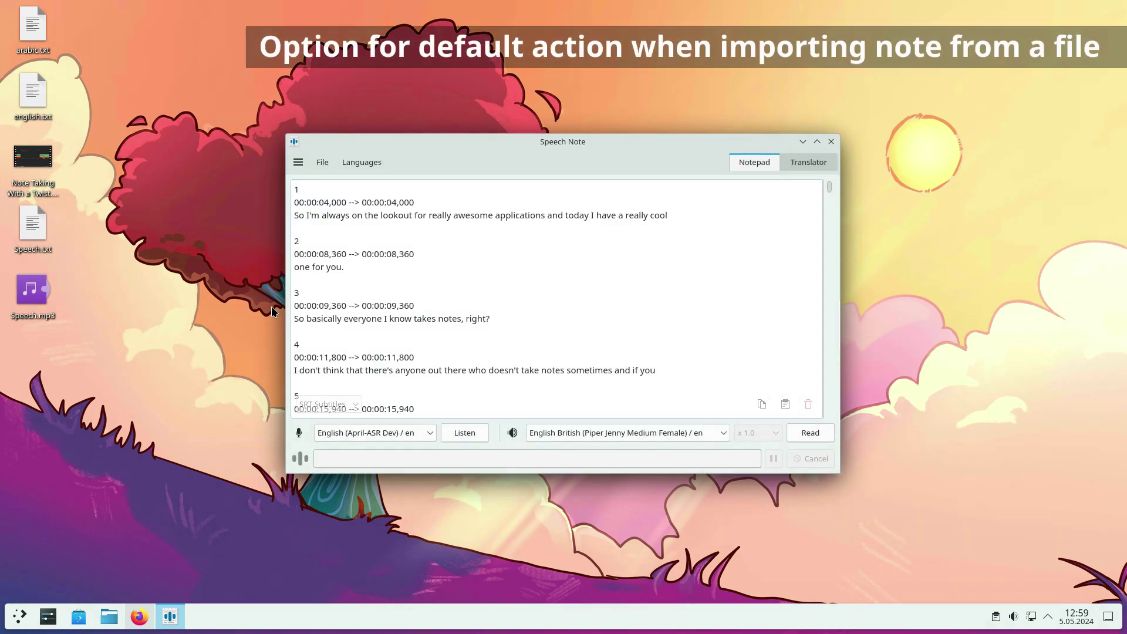
pyautogui.moveTo(33, 224); pyautogui.dragTo(400, 245)
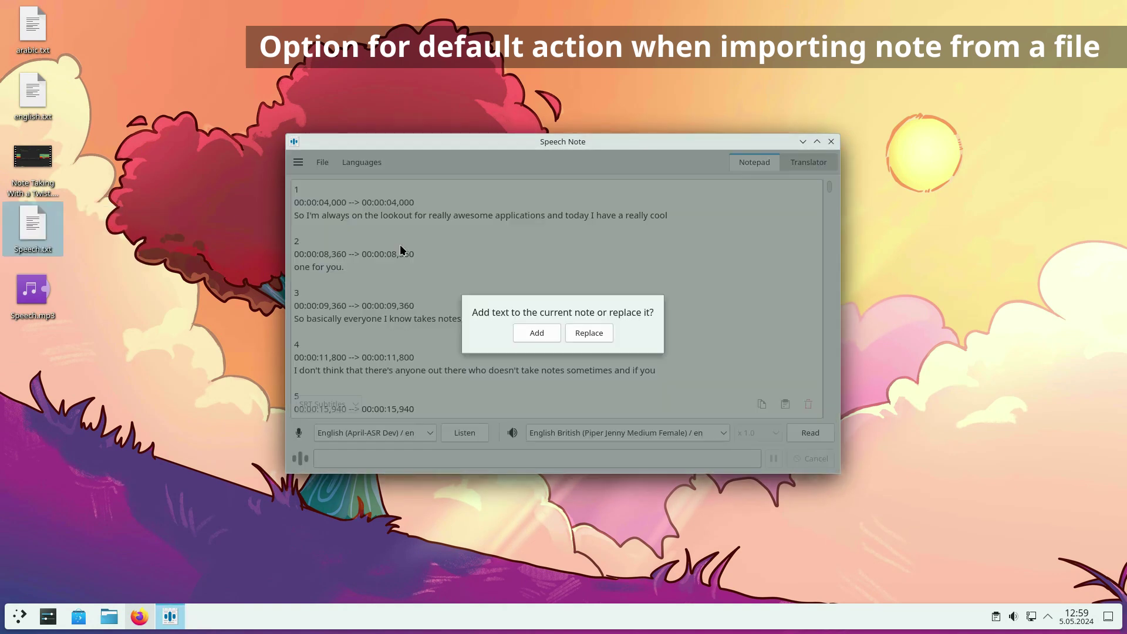
pyautogui.click(584, 336)
# Step: Set the file import action to Add and drop Speech.txt to append it
pyautogui.click(298, 163)
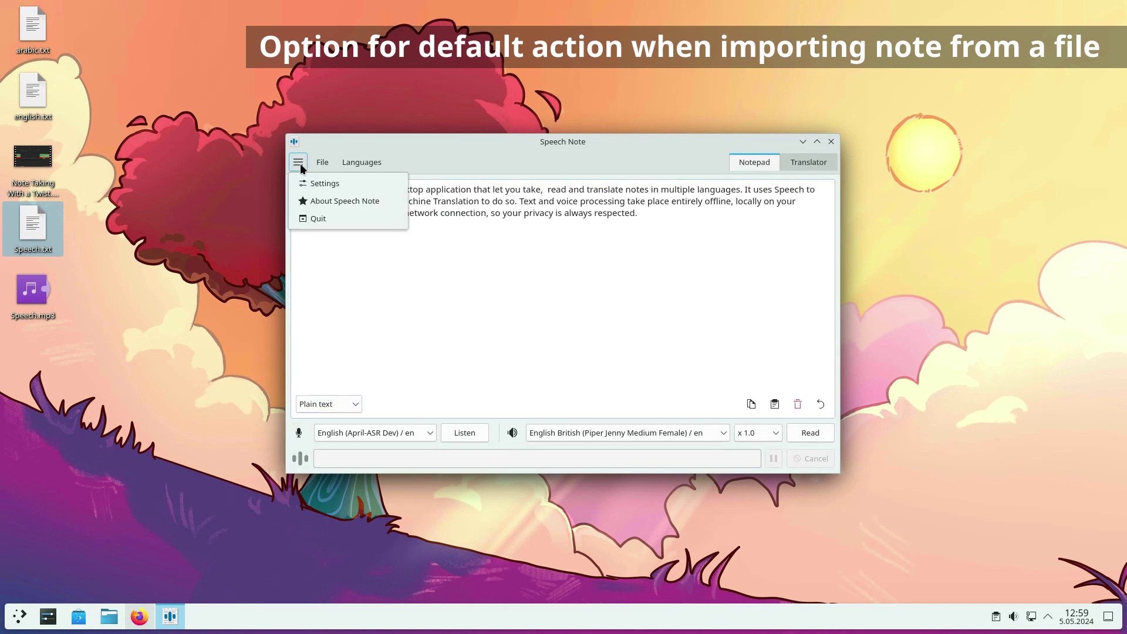
pyautogui.click(319, 182)
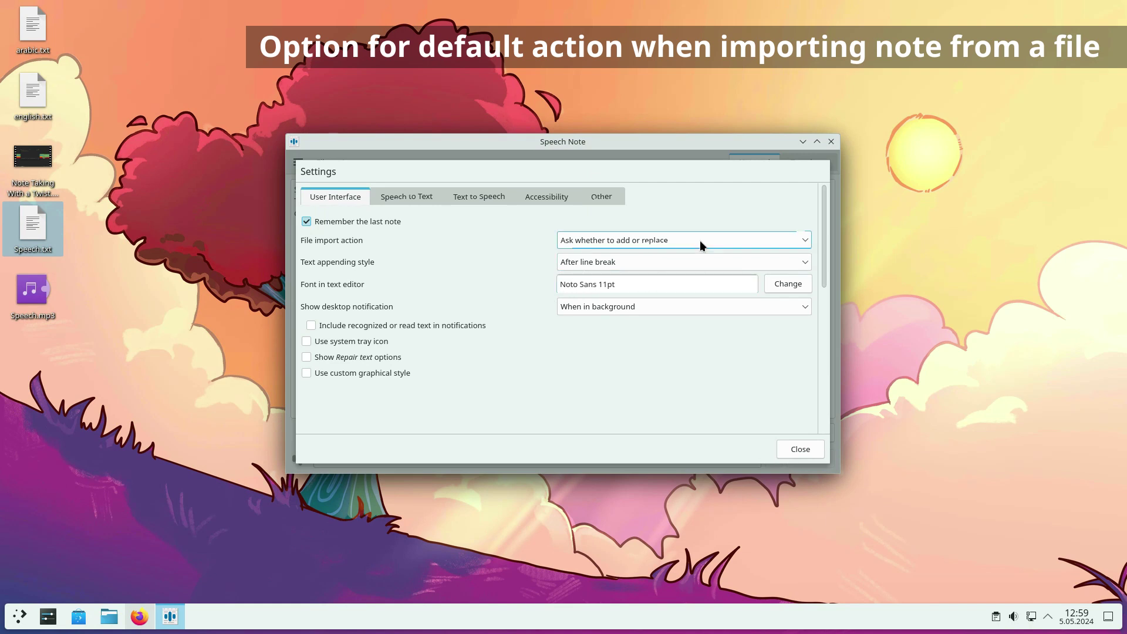
pyautogui.moveTo(706, 240)
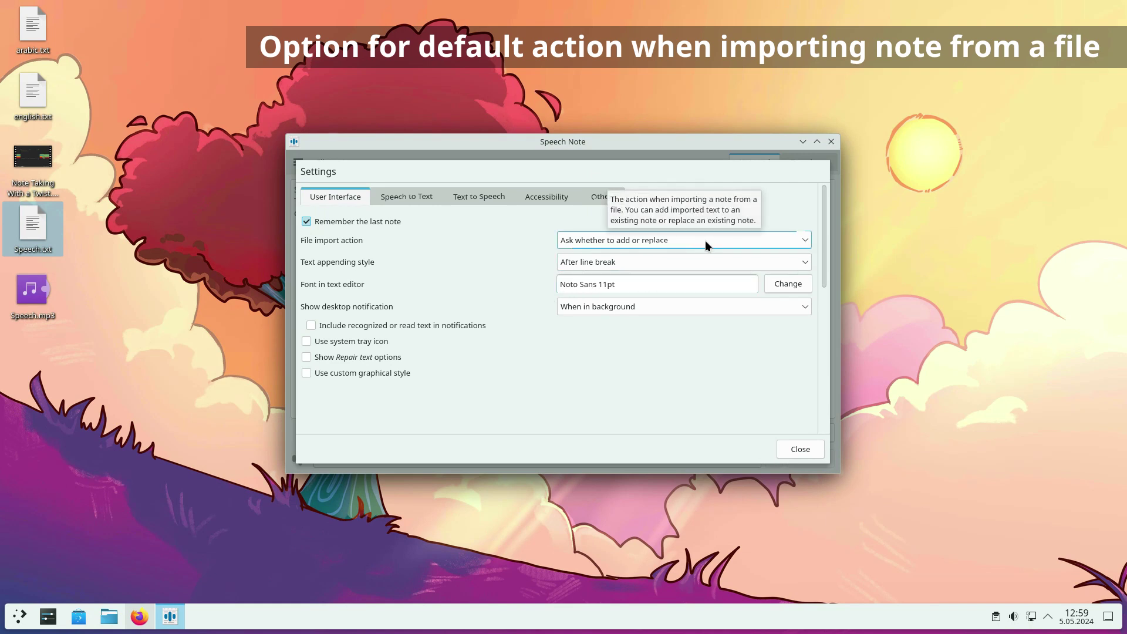
pyautogui.click(705, 240)
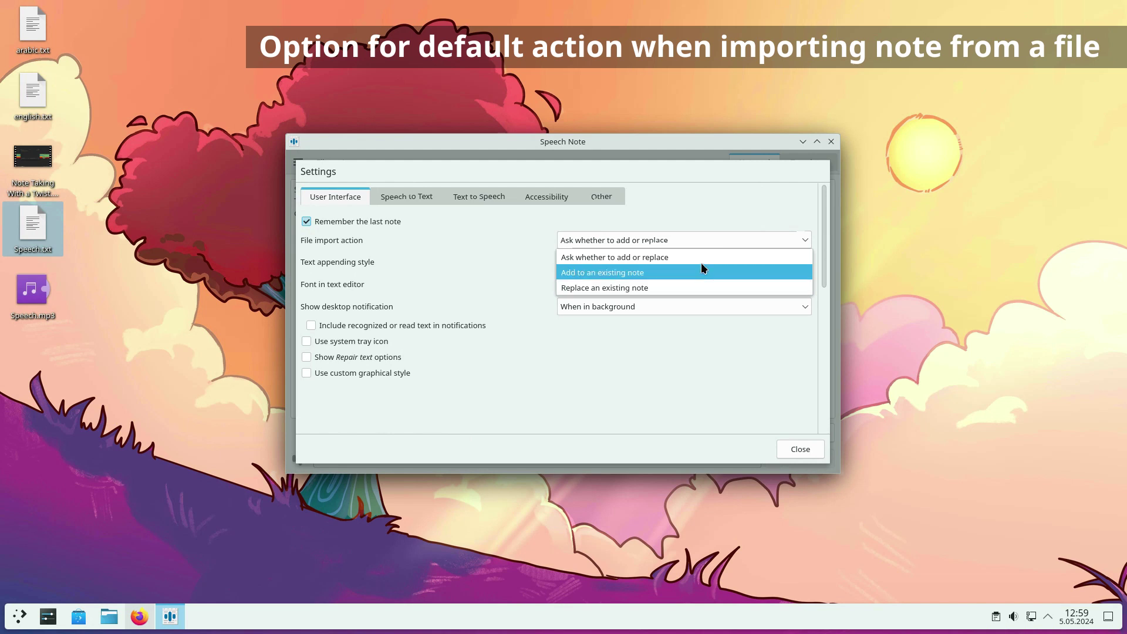
pyautogui.click(700, 271)
pyautogui.click(800, 449)
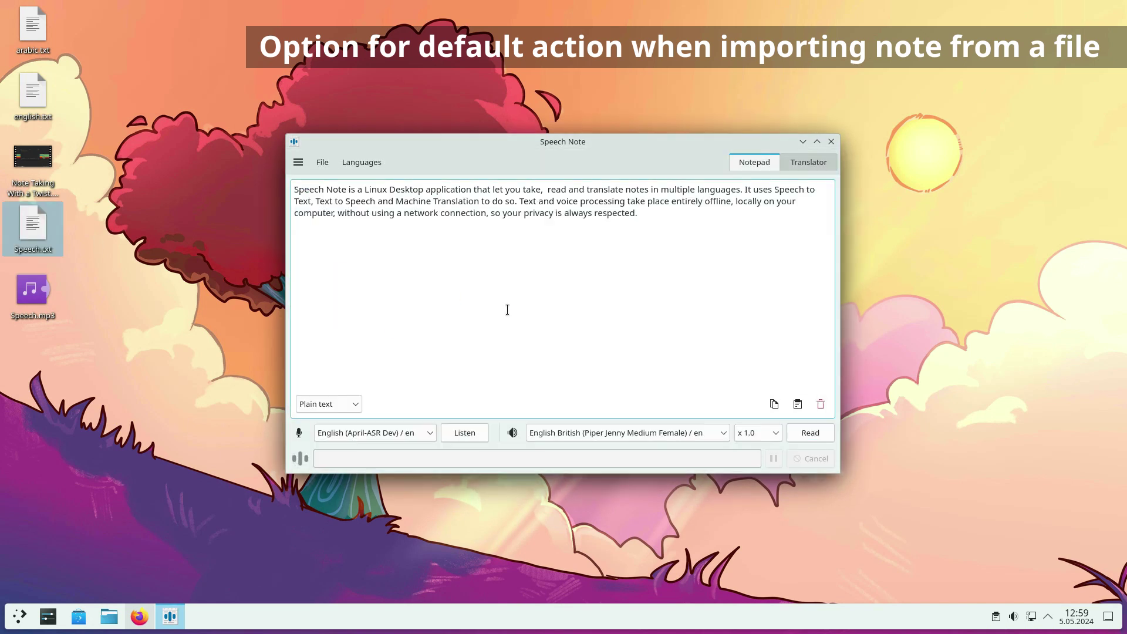
pyautogui.moveTo(33, 226); pyautogui.dragTo(370, 285)
# Step: Set the file import action to Replace and drop Speech.txt, then english.txt
pyautogui.click(298, 162)
pyautogui.click(347, 184)
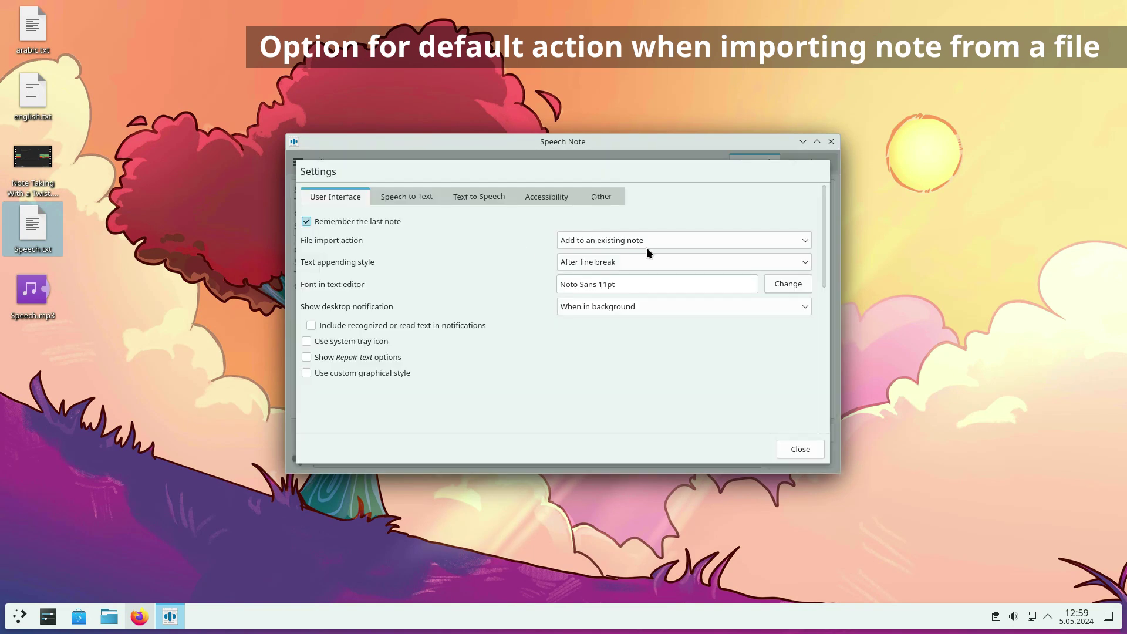
pyautogui.click(648, 246)
pyautogui.click(634, 290)
pyautogui.click(800, 449)
pyautogui.moveTo(33, 226); pyautogui.dragTo(486, 302)
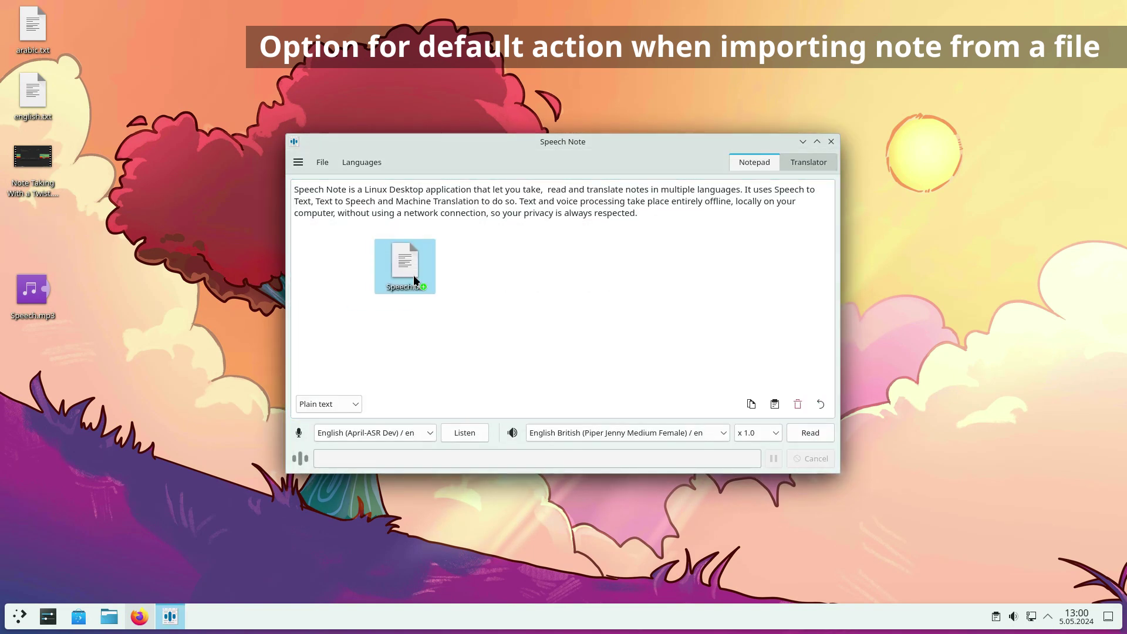
pyautogui.moveTo(33, 94); pyautogui.dragTo(370, 279)
# Step: Set the file import action to Ask, drop Speech.txt, and choose Replace
pyautogui.click(299, 162)
pyautogui.click(337, 184)
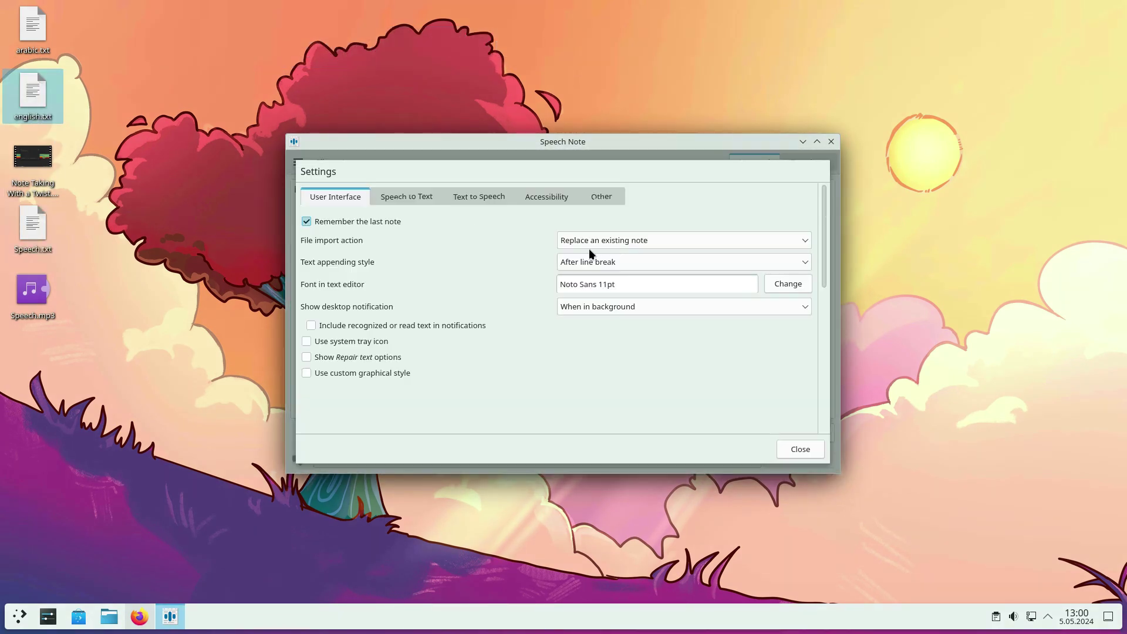
pyautogui.click(598, 244)
pyautogui.click(604, 262)
pyautogui.click(800, 449)
pyautogui.moveTo(33, 226); pyautogui.dragTo(452, 299)
pyautogui.click(579, 330)
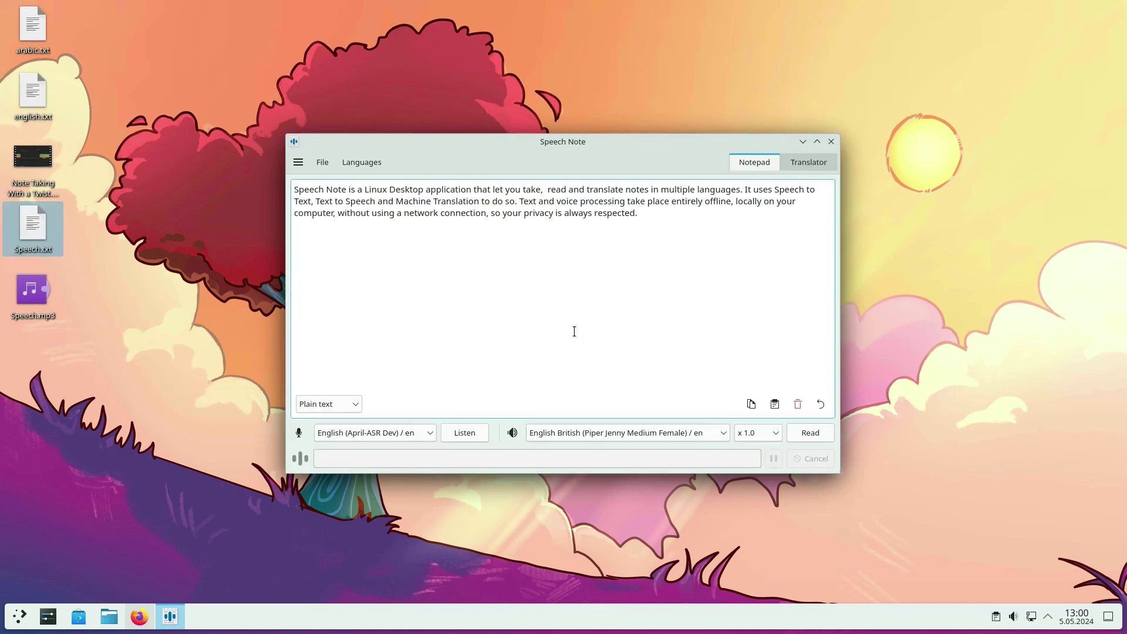
# Step: Change the text editor font to Ubuntu Condensed 18pt
pyautogui.click(297, 166)
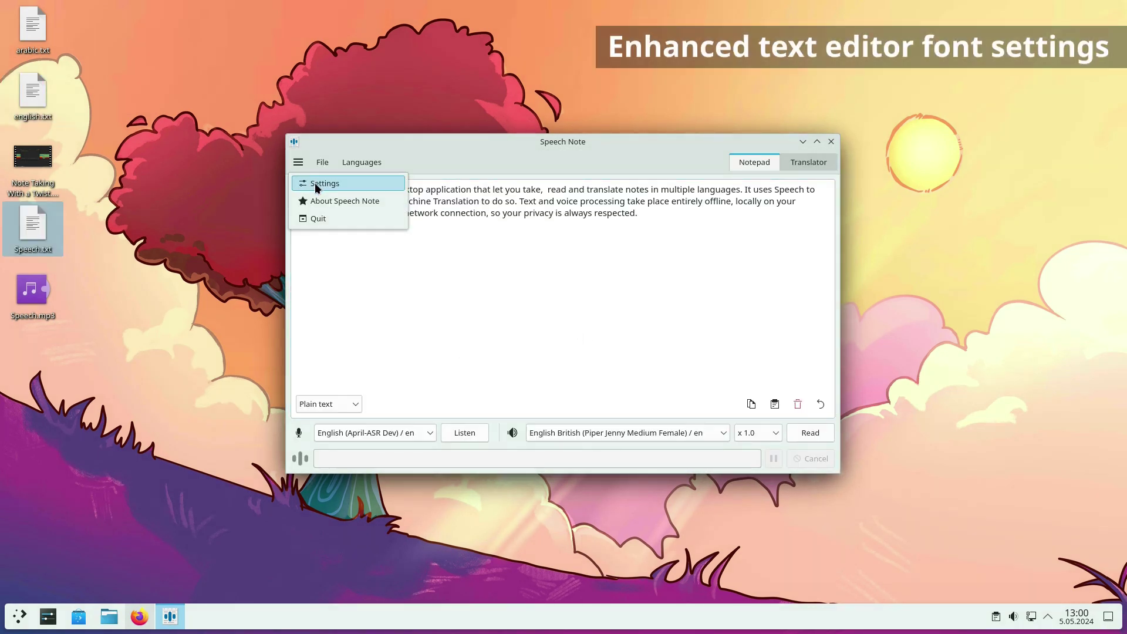
pyautogui.click(316, 187)
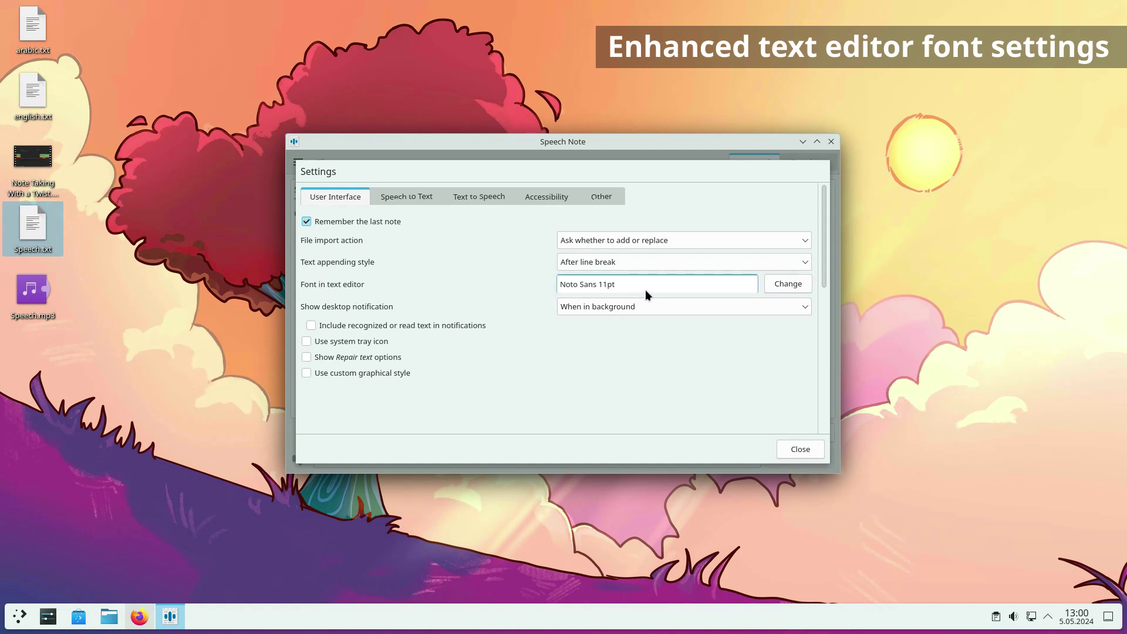
pyautogui.click(775, 288)
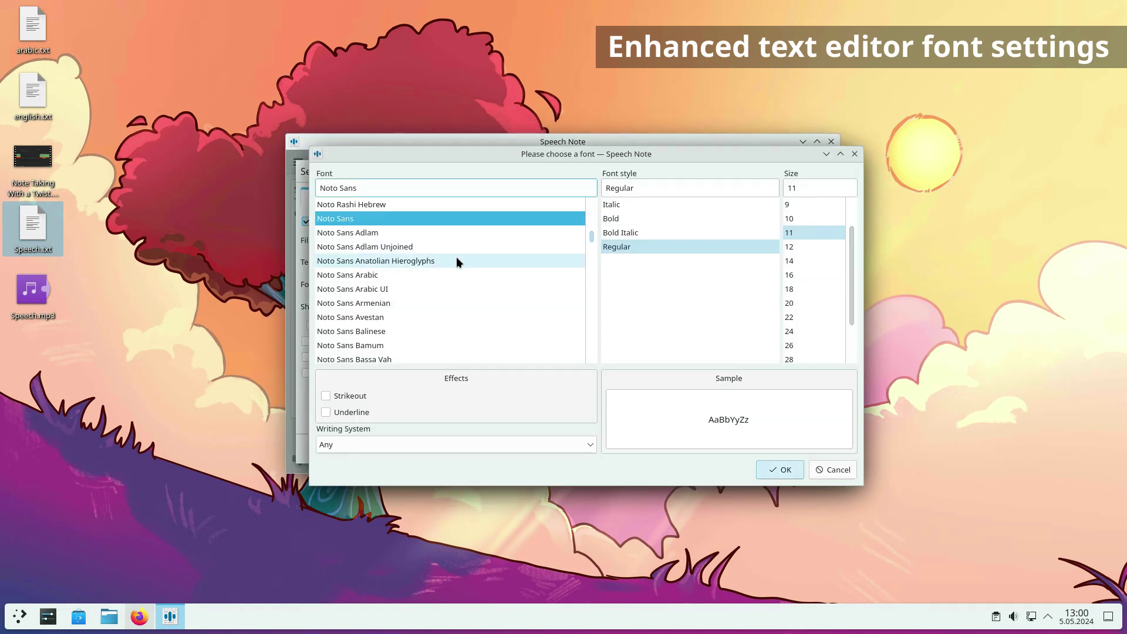
pyautogui.scroll(-12, 428, 299)
pyautogui.scroll(-15, 508, 337)
pyautogui.click(564, 219)
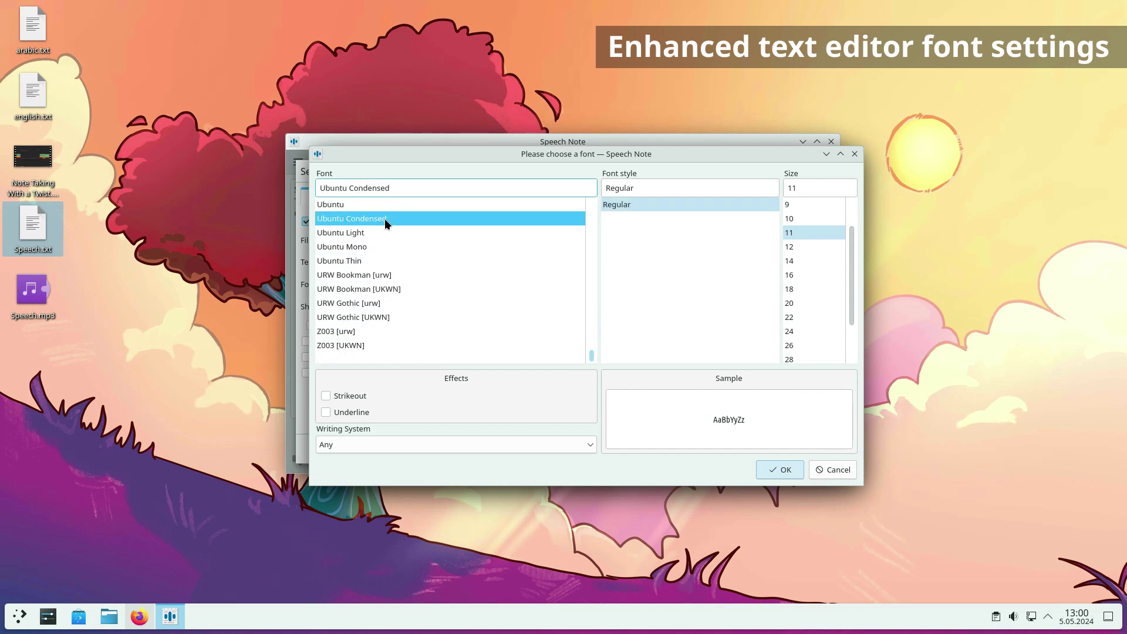
pyautogui.click(789, 289)
pyautogui.click(780, 470)
pyautogui.click(797, 449)
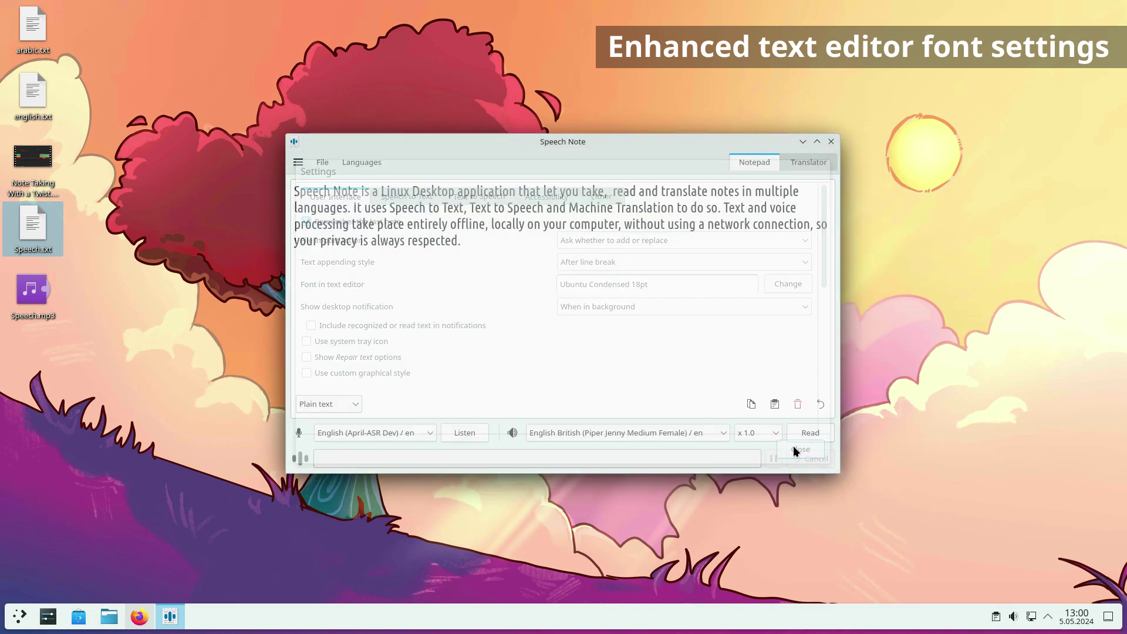
# Step: Switch the editor font to Noto Sans 10pt
pyautogui.click(298, 162)
pyautogui.click(308, 182)
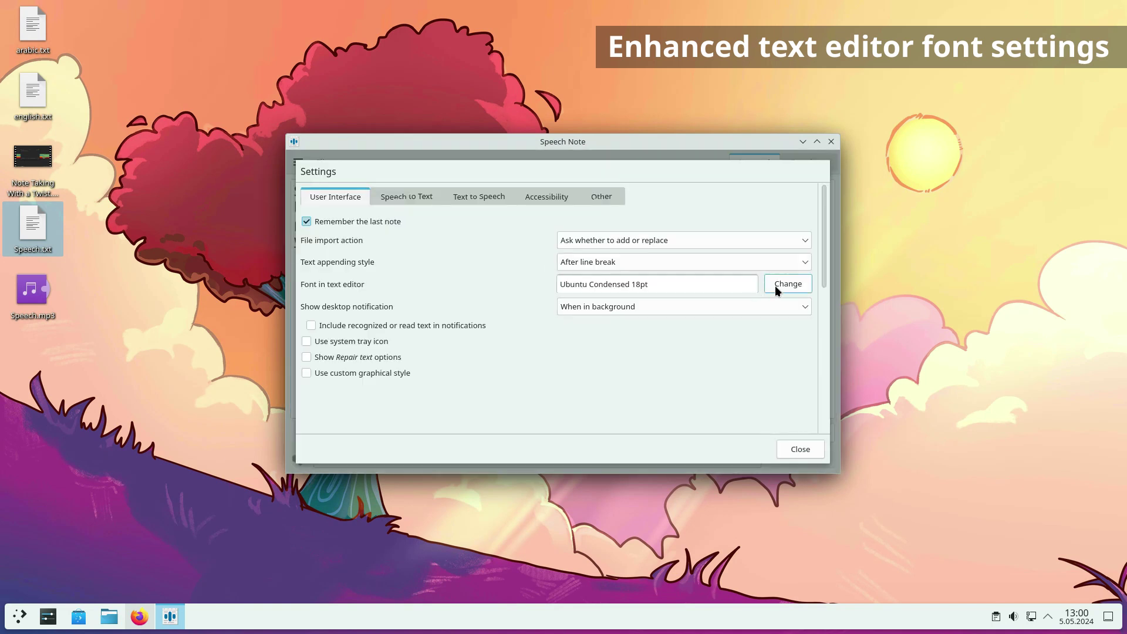
pyautogui.click(773, 284)
pyautogui.doubleClick(424, 187)
pyautogui.scroll(3, 829, 253)
pyautogui.click(822, 261)
pyautogui.scroll(20, 584, 307)
pyautogui.scroll(-10, 462, 304)
pyautogui.scroll(-3, 459, 311)
pyautogui.click(364, 289)
pyautogui.click(780, 469)
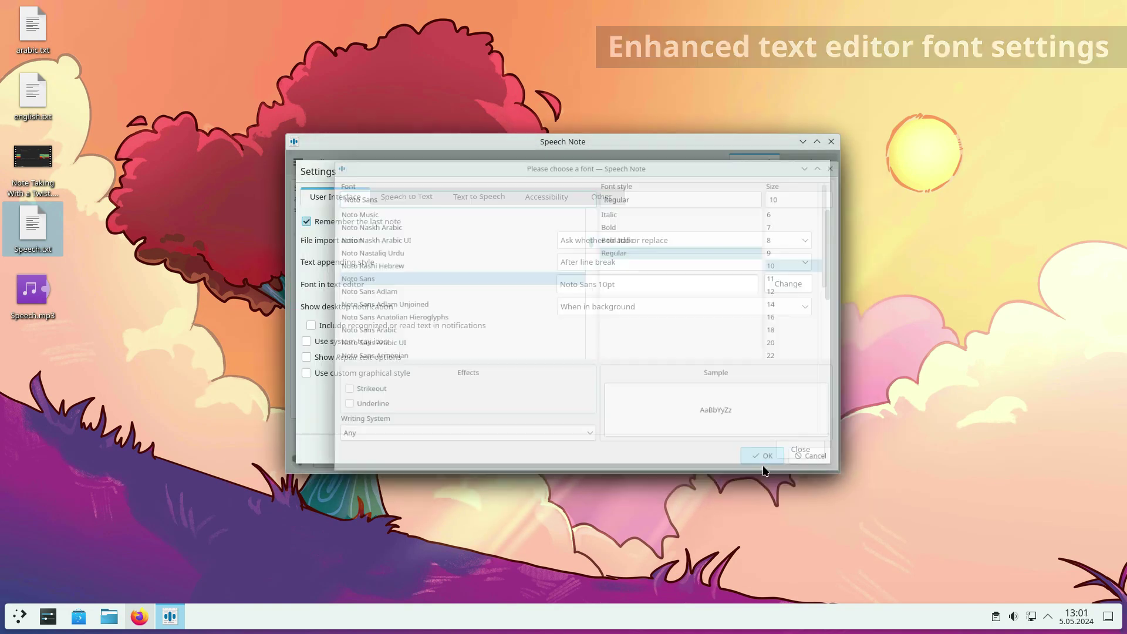
pyautogui.click(797, 450)
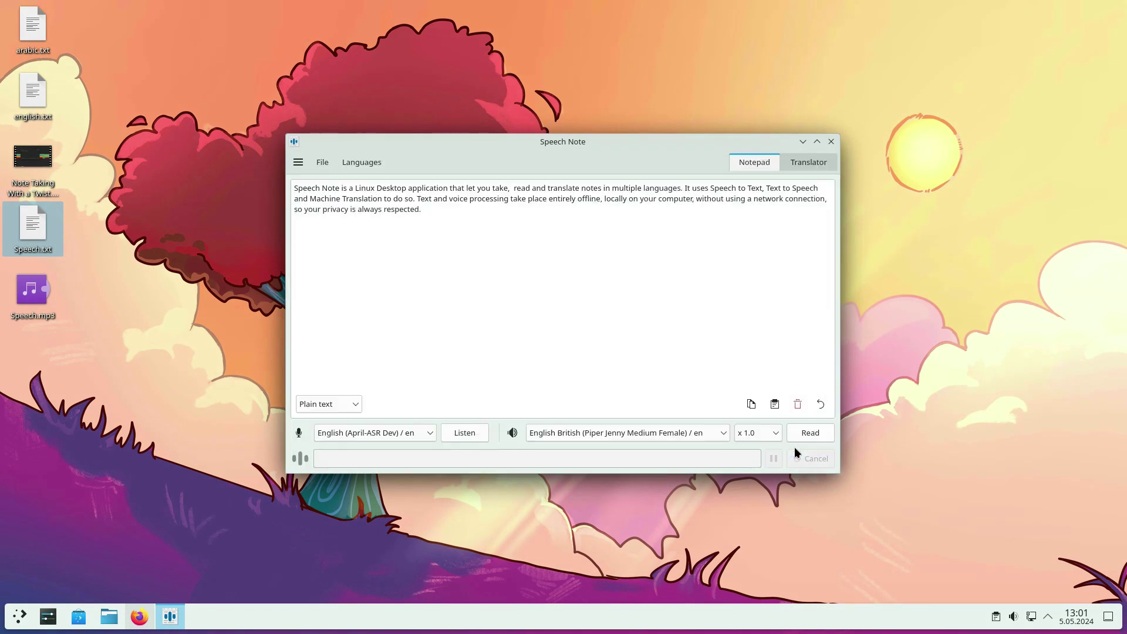
# Step: Set text appending to After empty line, then dictate two sentences
pyautogui.click(299, 162)
pyautogui.click(316, 184)
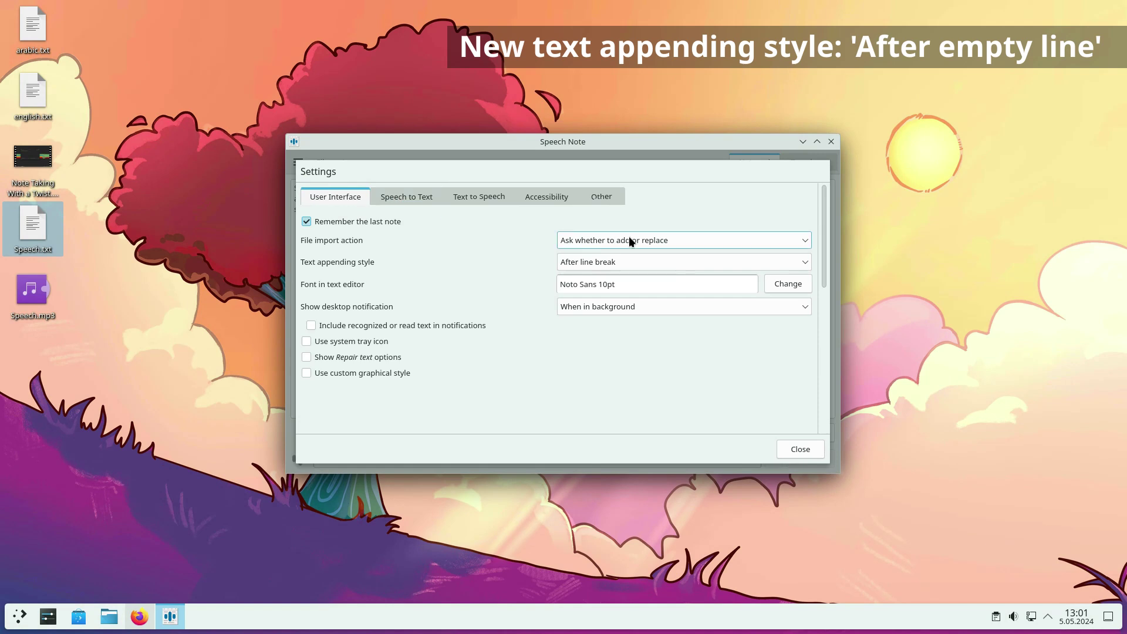
pyautogui.click(667, 261)
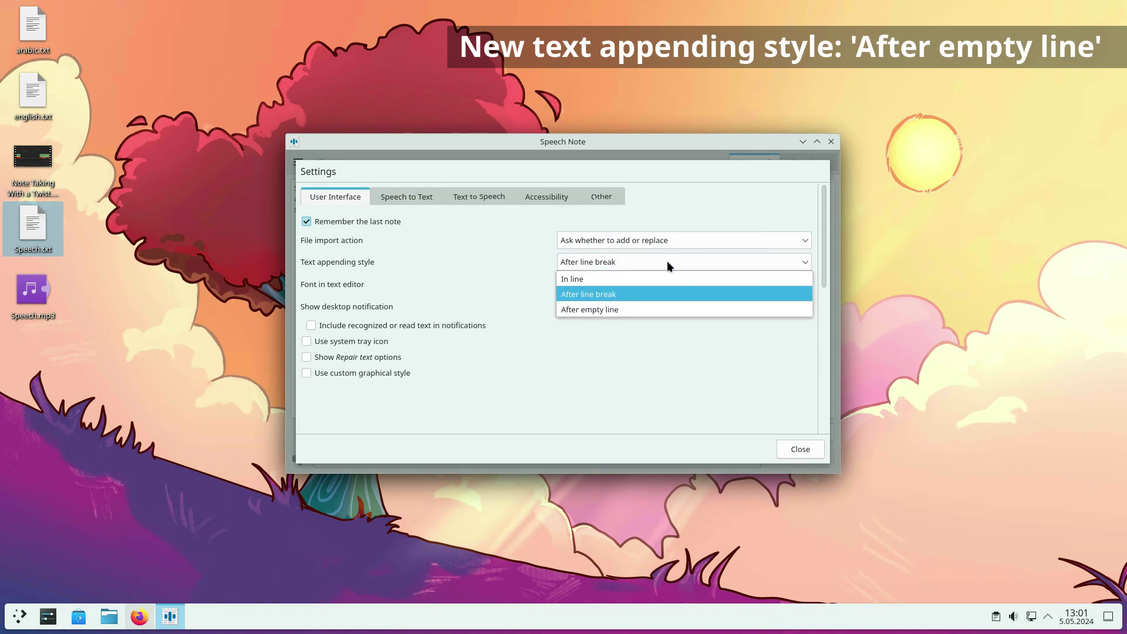
pyautogui.click(633, 310)
pyautogui.click(790, 447)
pyautogui.click(478, 433)
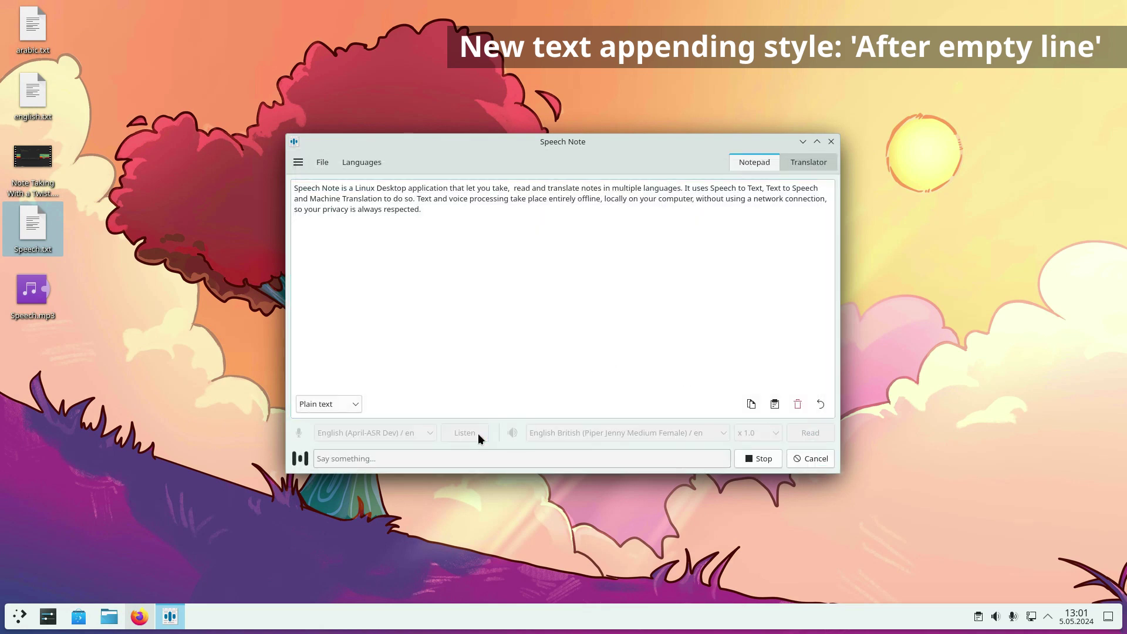
pyautogui.click(478, 433)
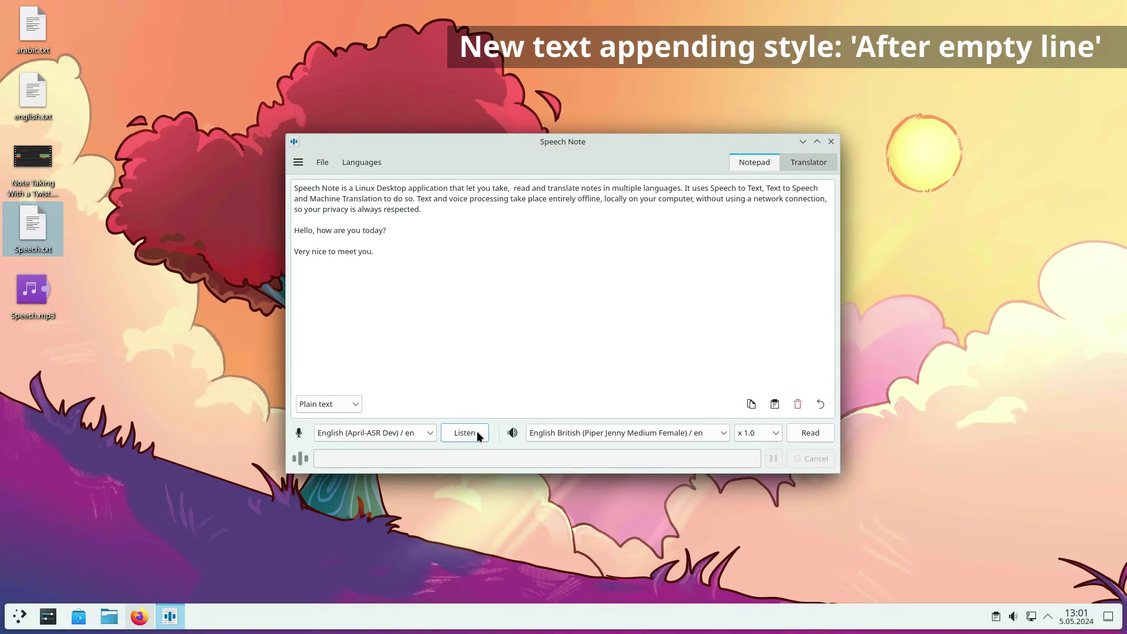
# Step: Enable the Use system tray icon setting
pyautogui.click(298, 162)
pyautogui.click(320, 179)
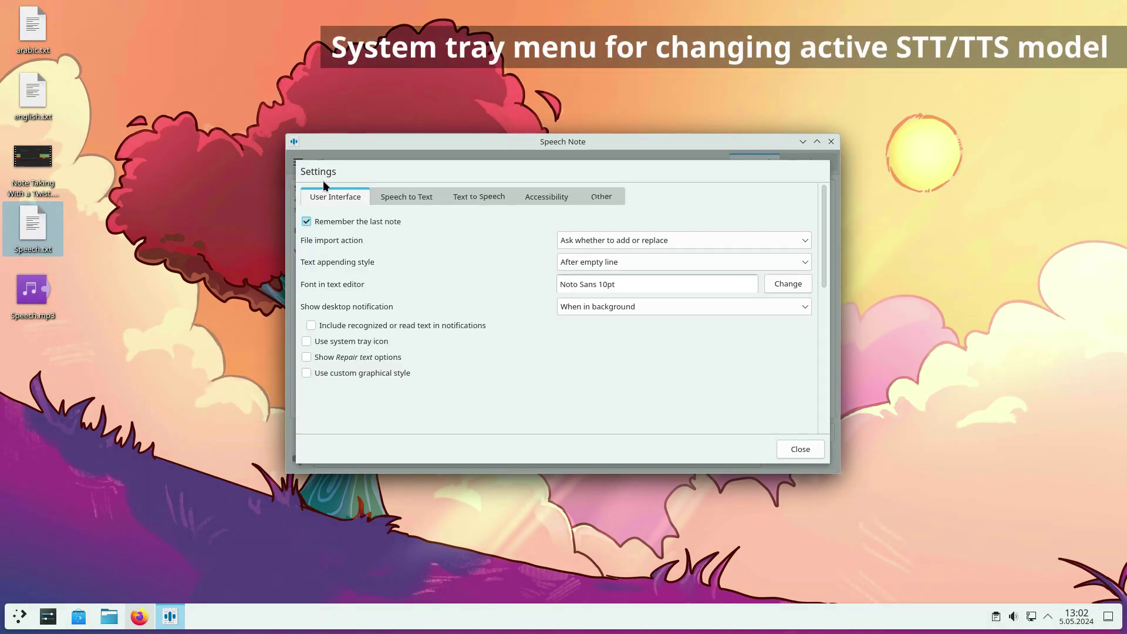
pyautogui.click(359, 343)
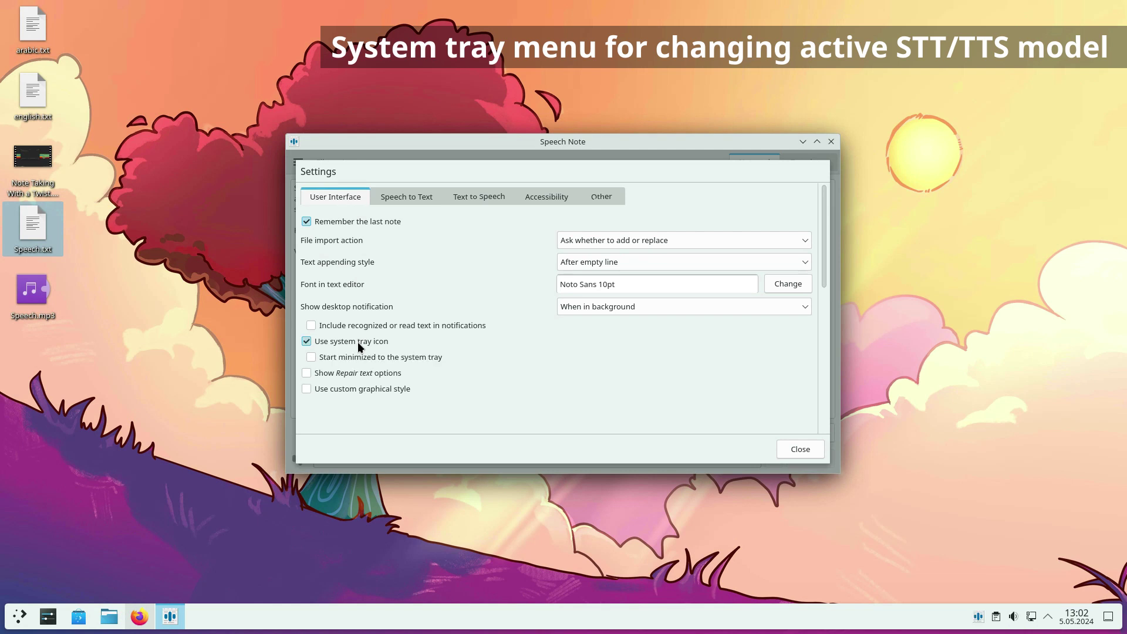
pyautogui.click(800, 449)
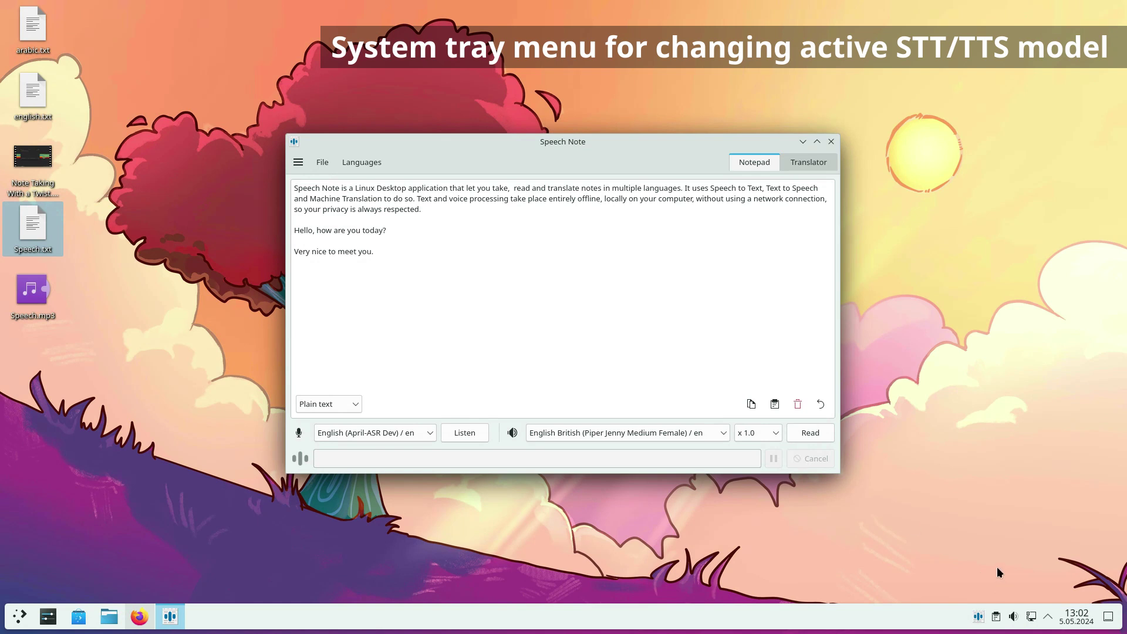
# Step: From the tray menu, switch speech recognition to English (Vosk Small)
pyautogui.rightClick(979, 617)
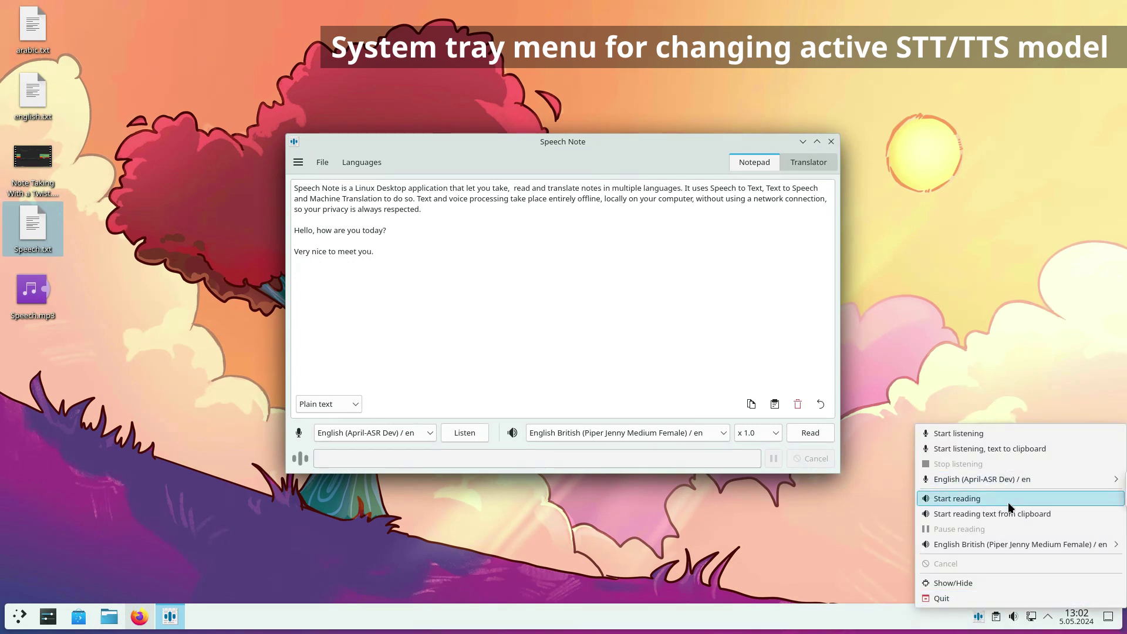
pyautogui.moveTo(1011, 481)
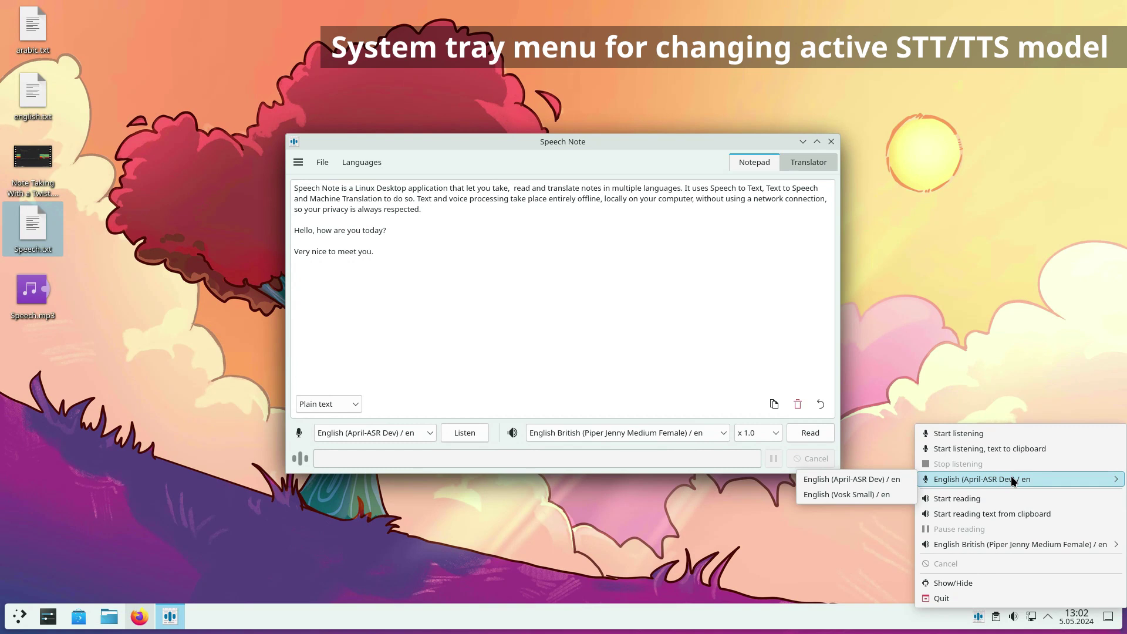
pyautogui.click(875, 492)
pyautogui.click(978, 617)
pyautogui.moveTo(987, 480)
pyautogui.click(907, 498)
# Step: From the tray menu, switch the voice to Português and back to English British
pyautogui.click(980, 617)
pyautogui.moveTo(996, 546)
pyautogui.click(845, 559)
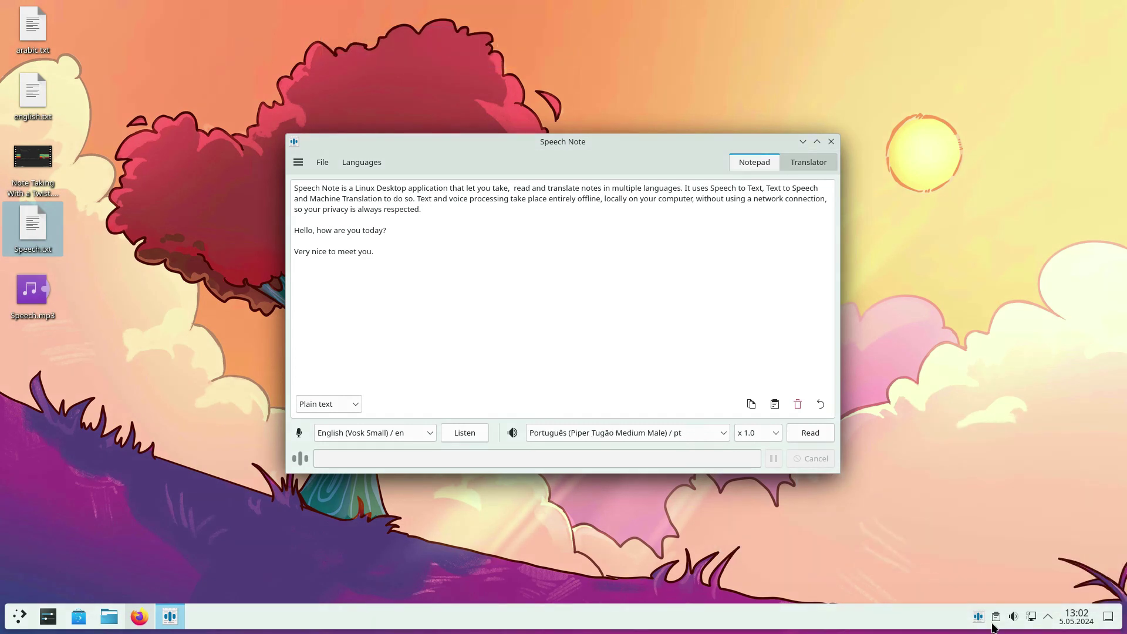
pyautogui.click(978, 617)
pyautogui.click(898, 545)
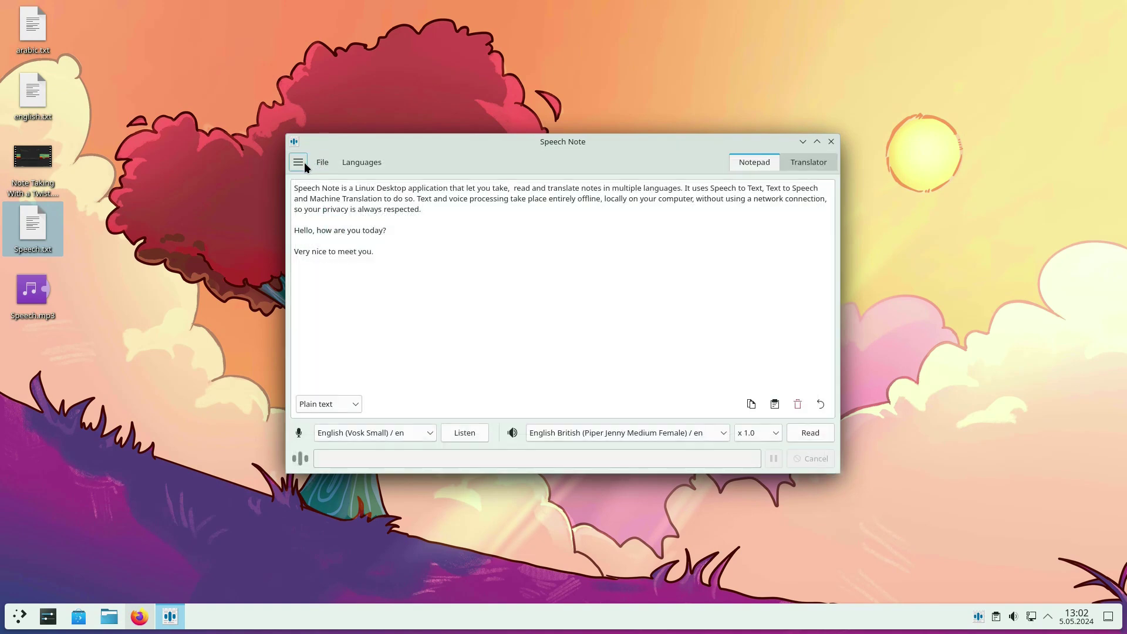
# Step: In Speech to Text settings, choose Monitor of Built-in Audio Analog Stereo as input device
pyautogui.click(300, 162)
pyautogui.click(315, 183)
pyautogui.click(419, 197)
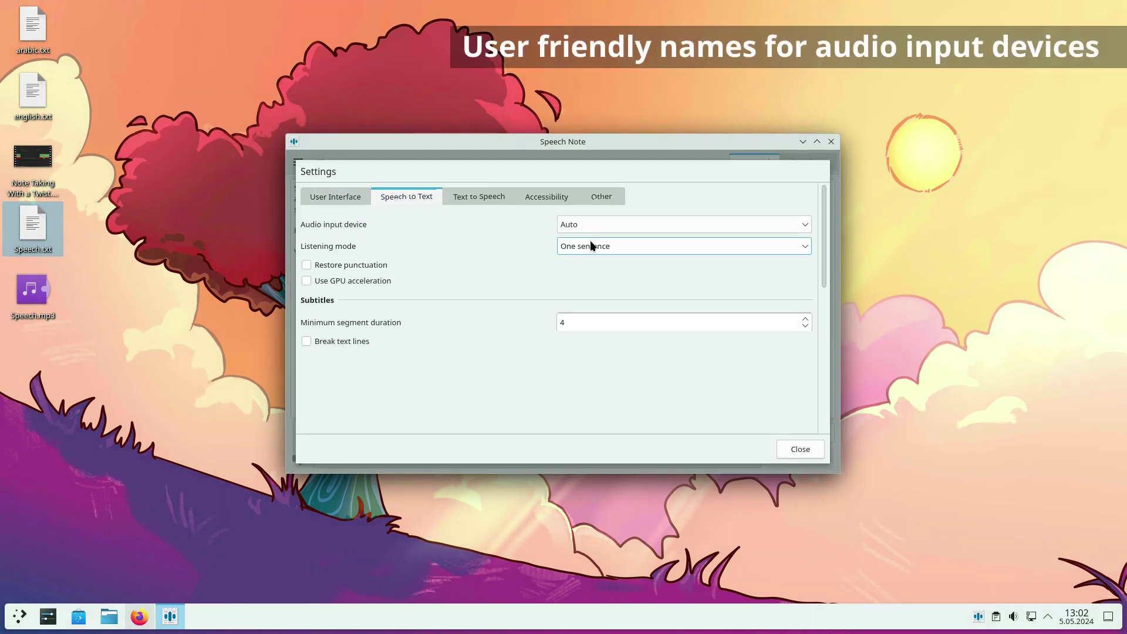
pyautogui.click(646, 227)
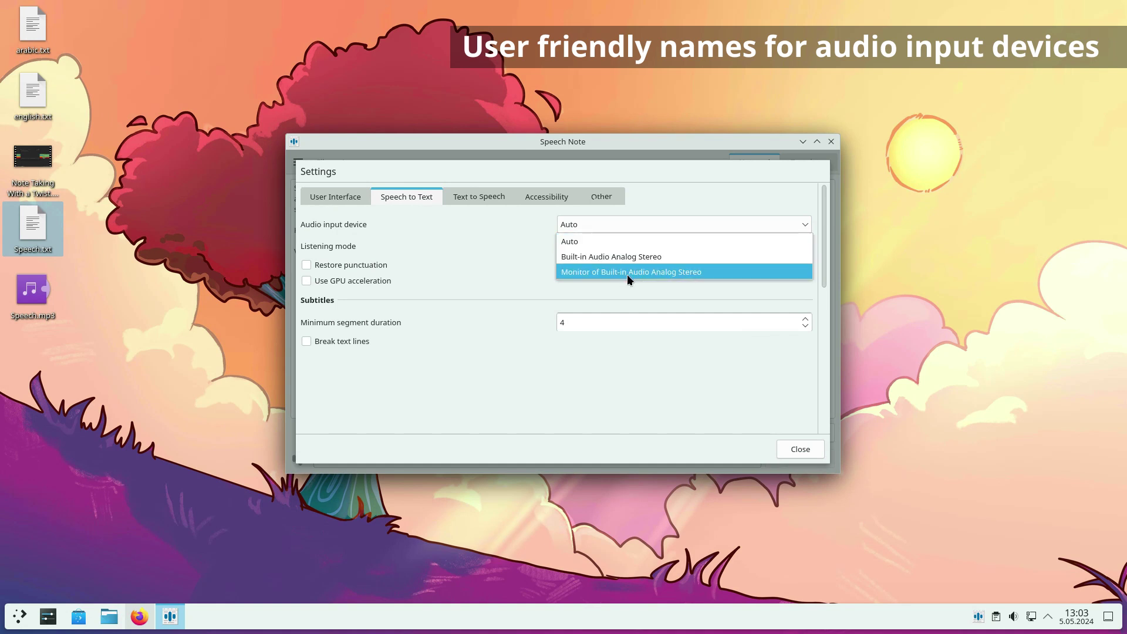
pyautogui.click(587, 273)
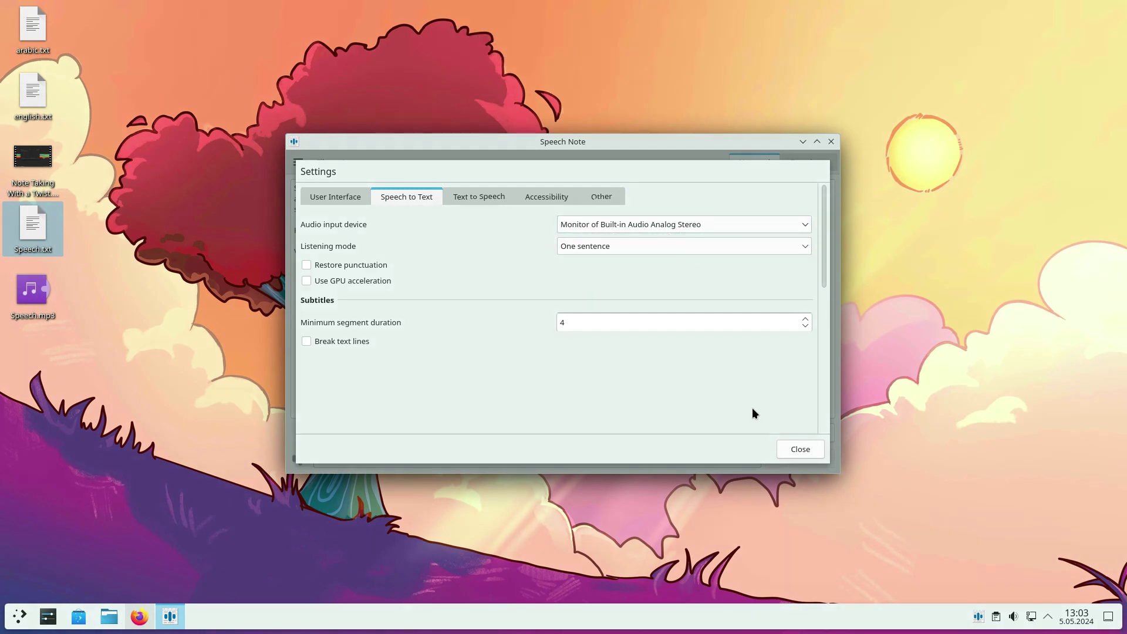
pyautogui.click(796, 448)
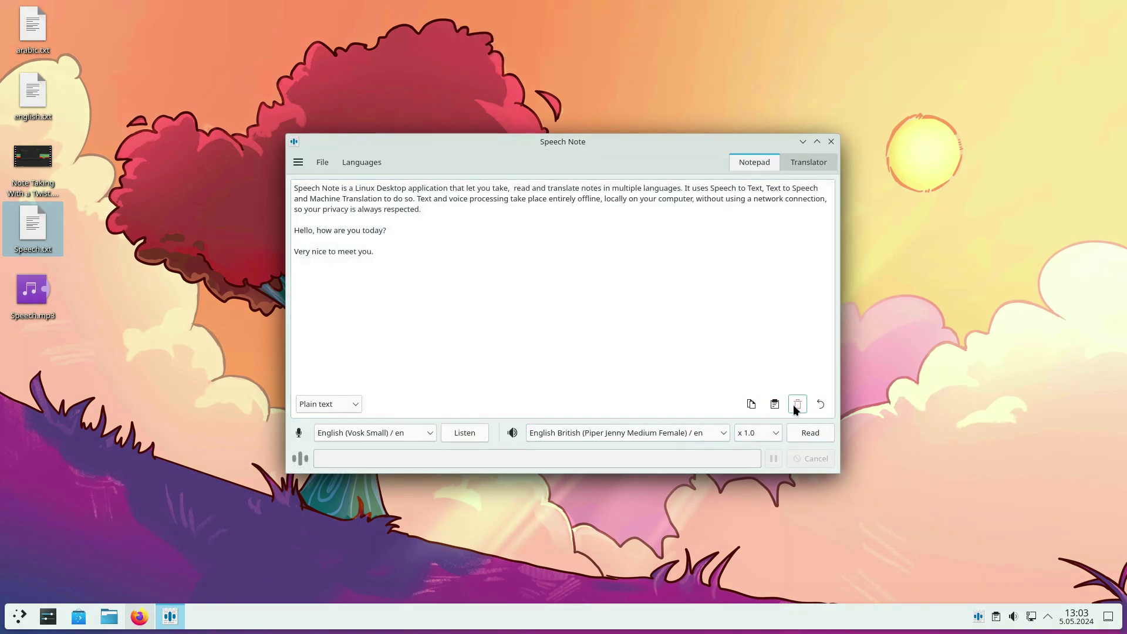
# Step: Clear the note, select English (April-ASR Dev), and start transcribing the playing YouTube video
pyautogui.click(797, 404)
pyautogui.click(375, 433)
pyautogui.click(391, 411)
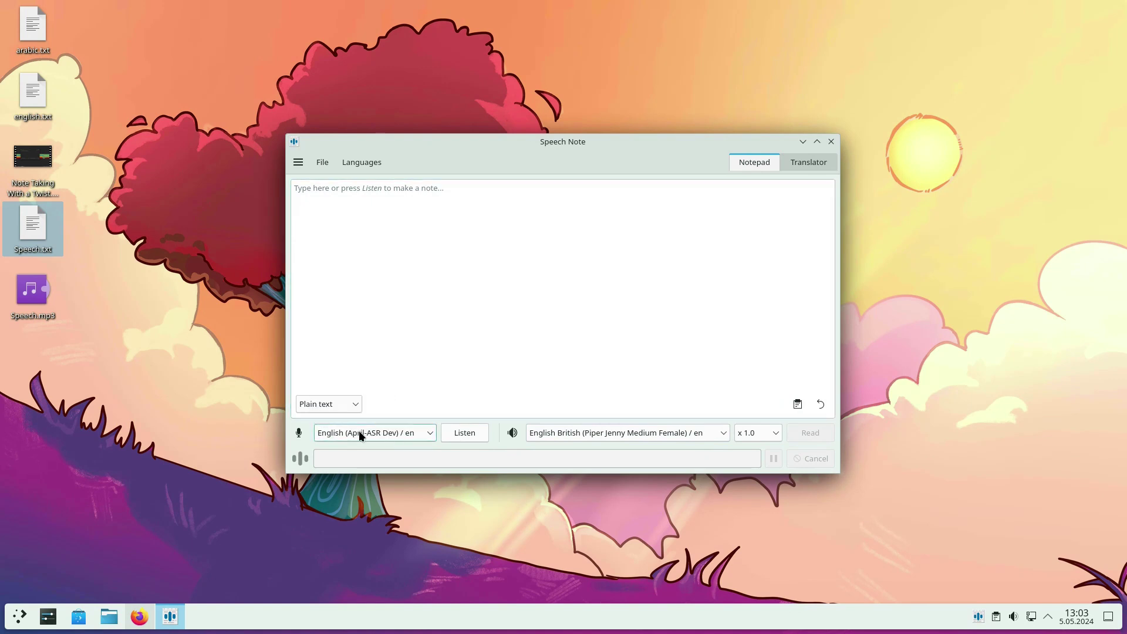
pyautogui.click(134, 619)
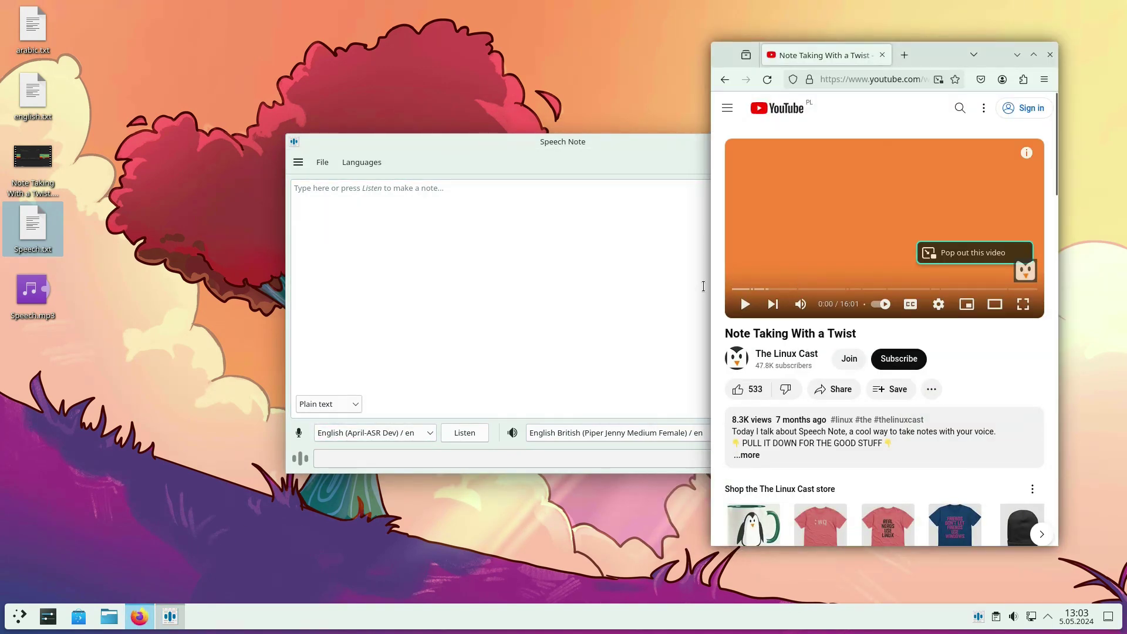
pyautogui.click(473, 435)
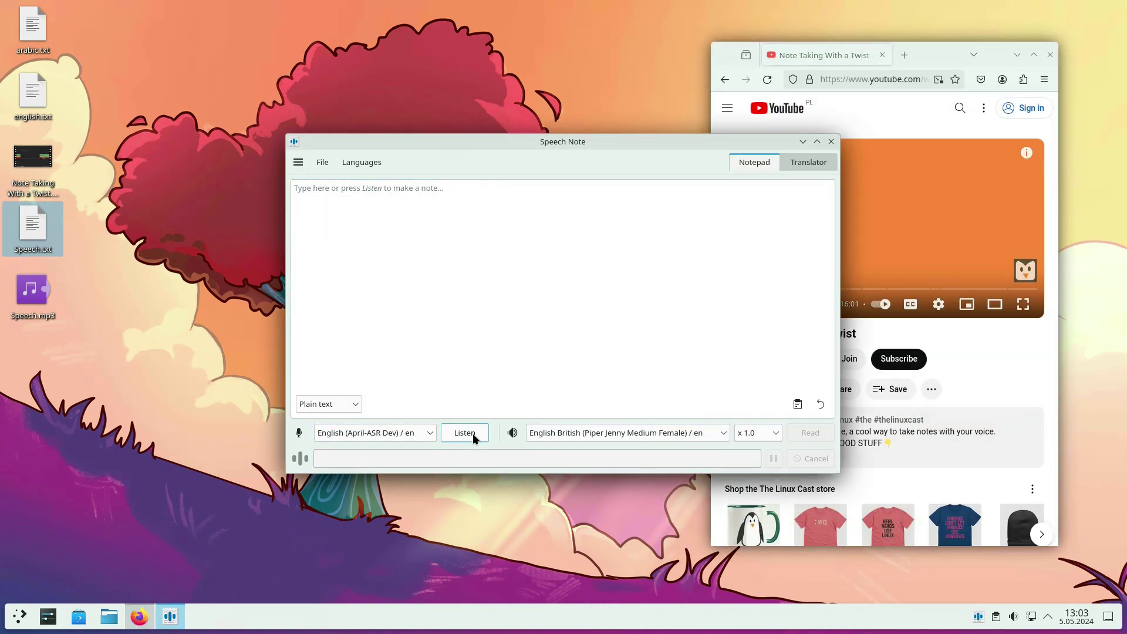
pyautogui.click(897, 223)
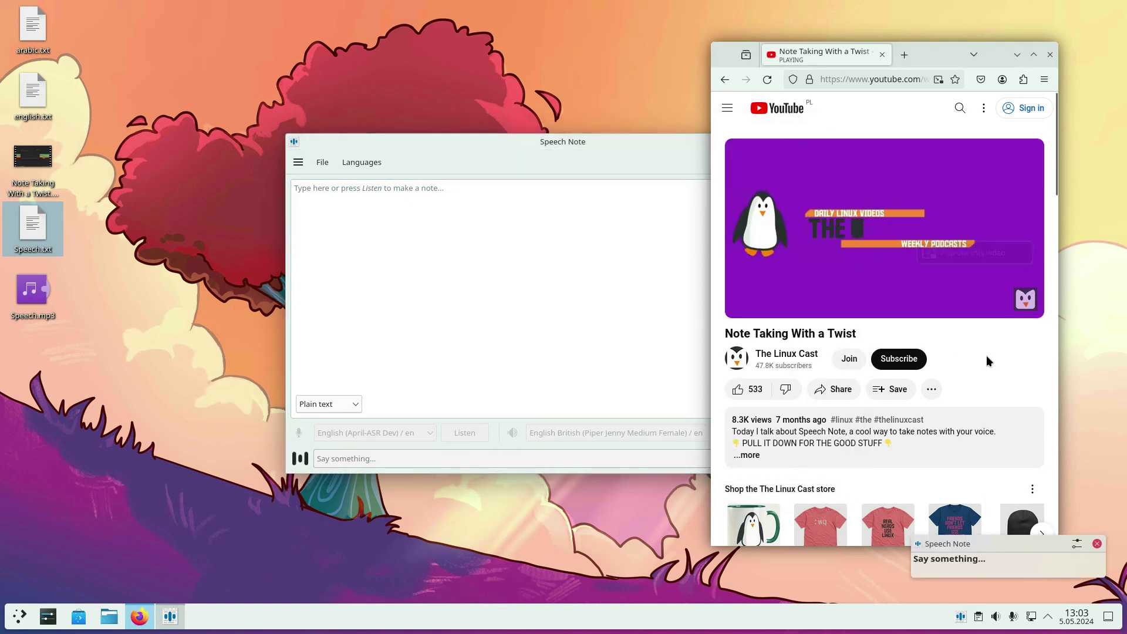
# Step: Stop transcribing the video's speech and clear the captured text
pyautogui.click(535, 360)
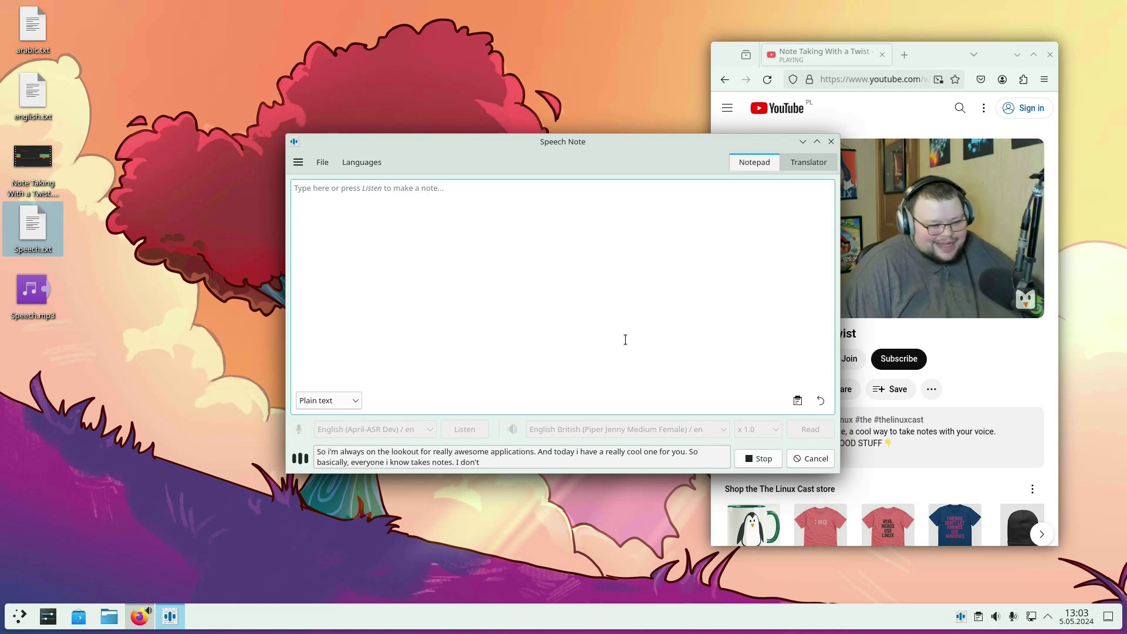
pyautogui.click(939, 231)
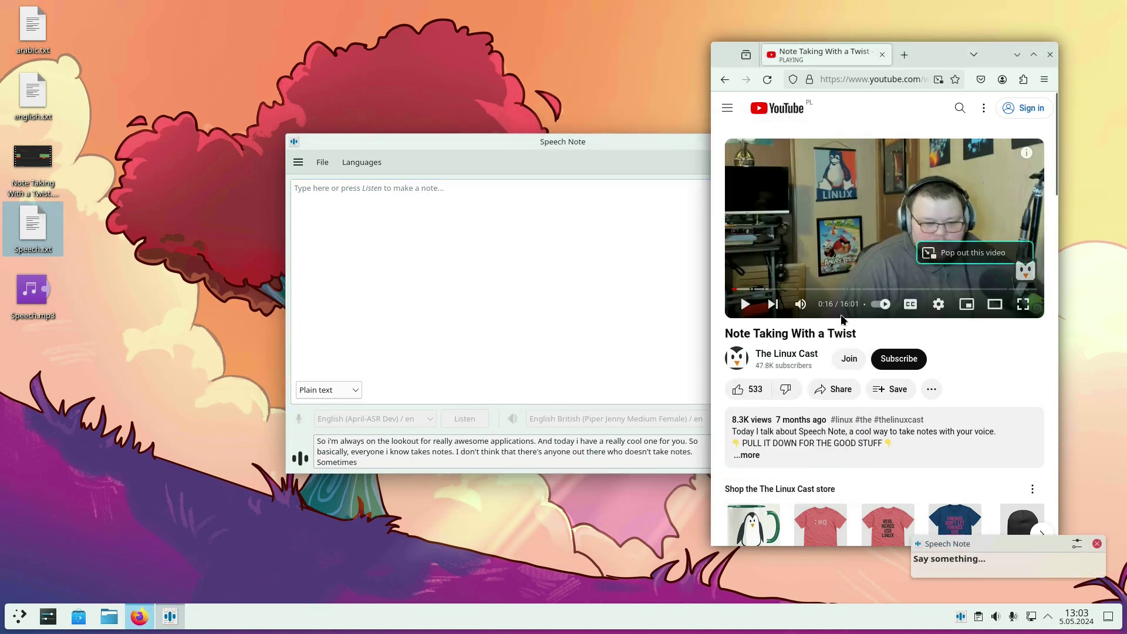
pyautogui.click(595, 341)
pyautogui.click(139, 617)
pyautogui.click(139, 616)
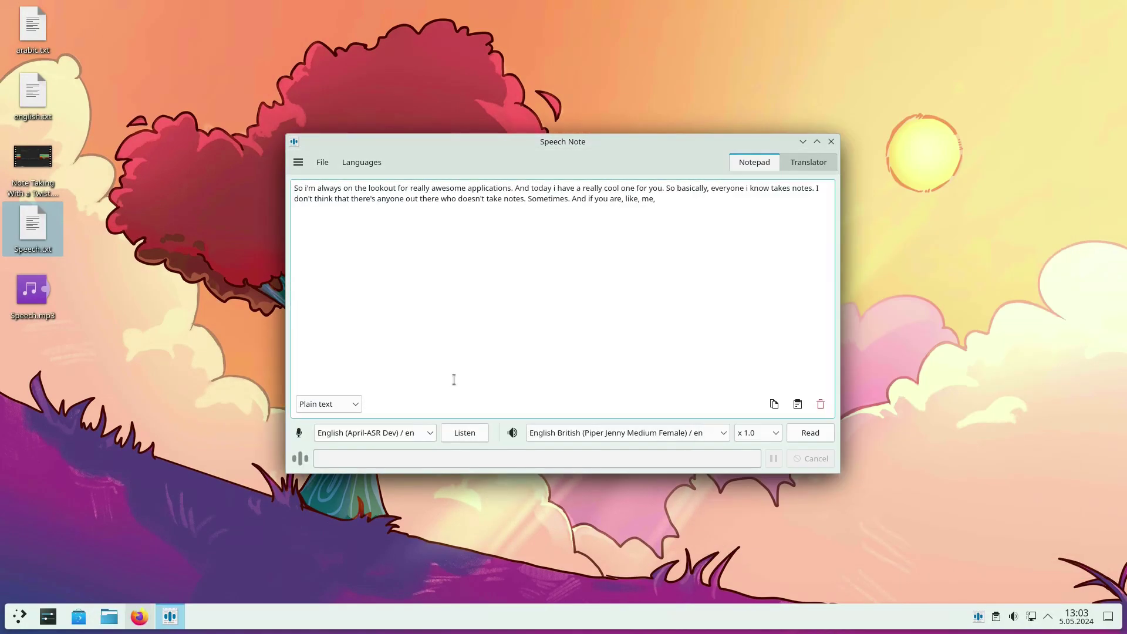
pyautogui.click(820, 404)
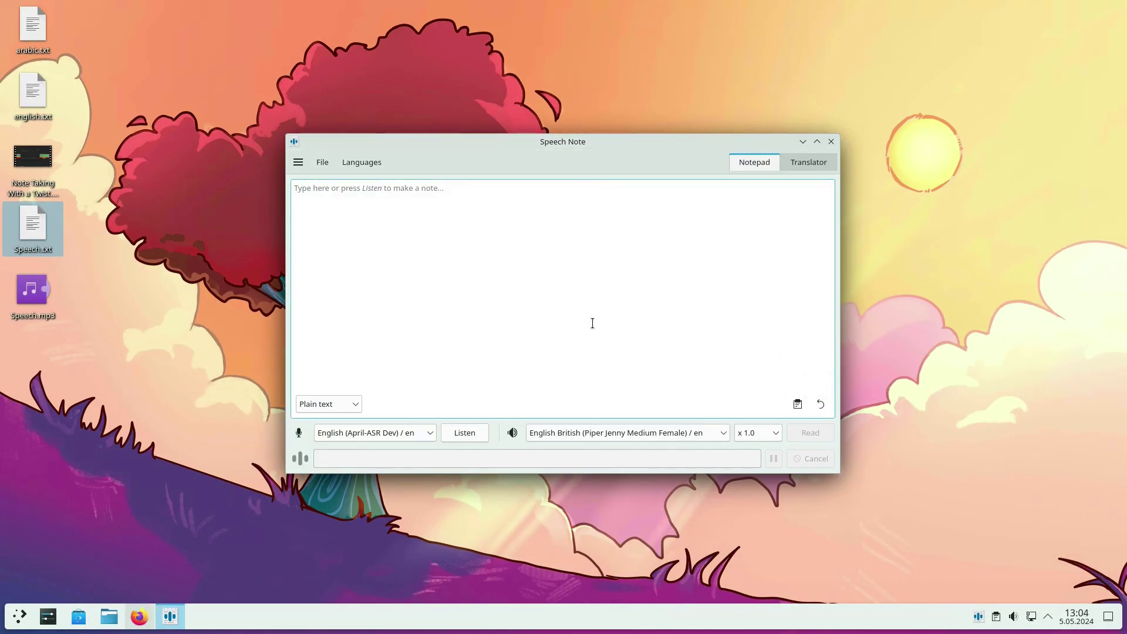
# Step: Review the Speech to Text settings, with the input device back to Auto
pyautogui.click(298, 162)
pyautogui.click(318, 182)
pyautogui.click(406, 196)
pyautogui.click(800, 449)
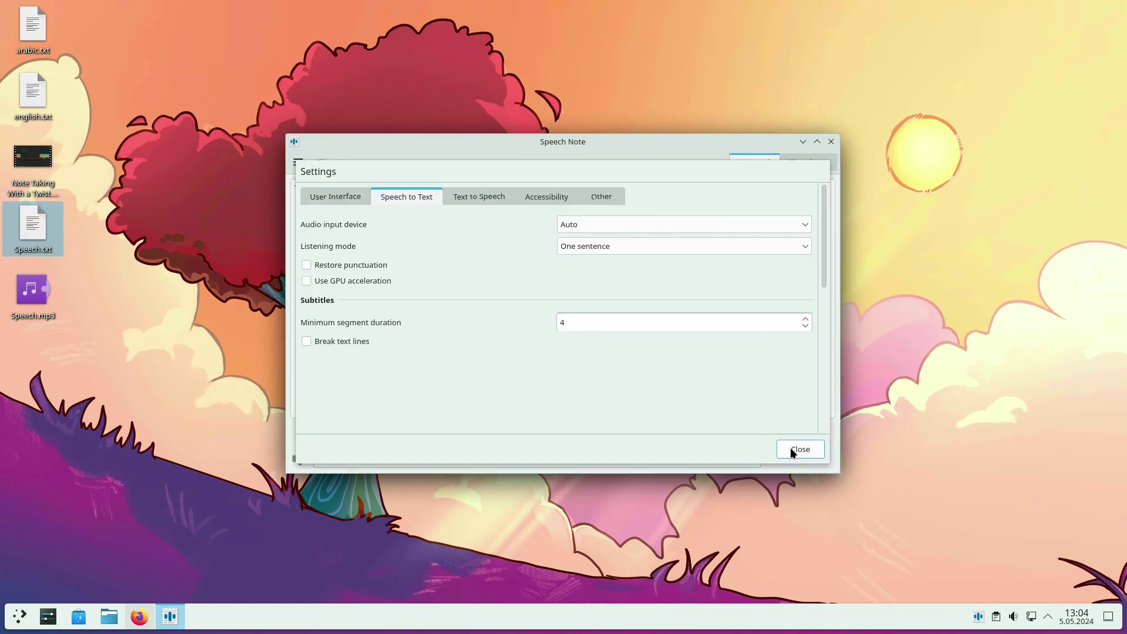
# Step: Enable the Show Repair text options setting
pyautogui.click(299, 162)
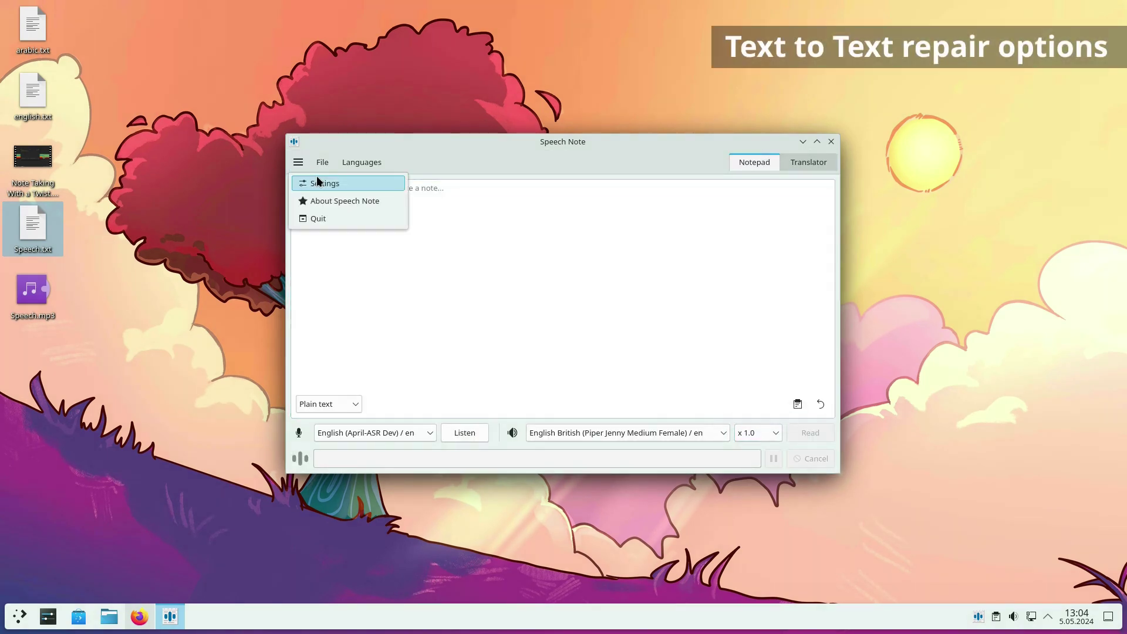
pyautogui.click(317, 181)
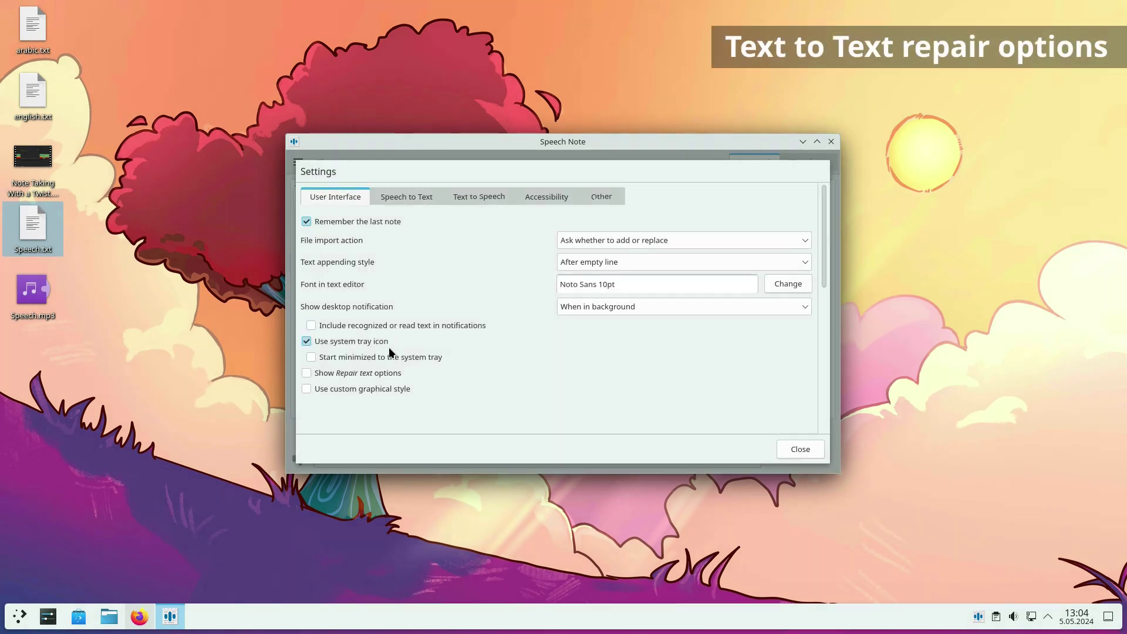
pyautogui.click(306, 373)
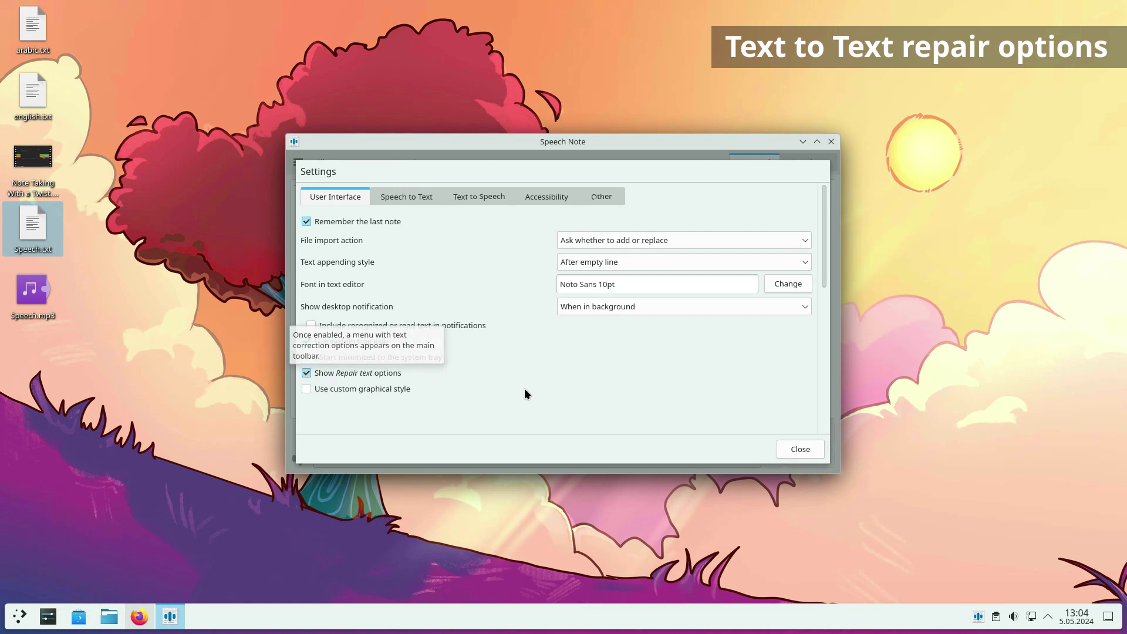
pyautogui.click(797, 453)
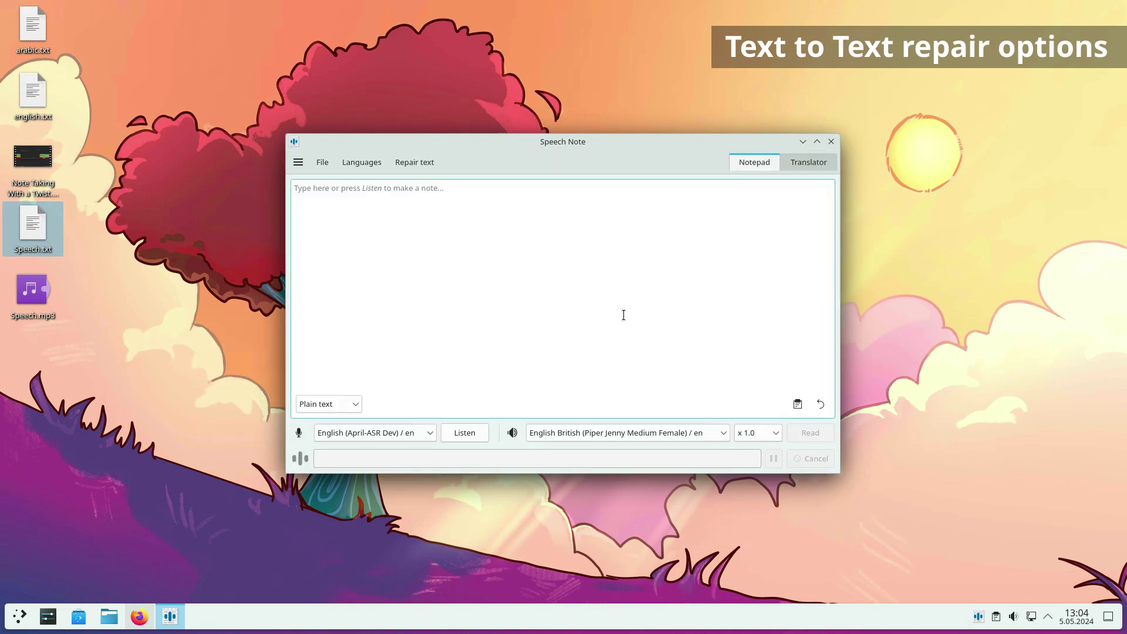
# Step: Restore punctuation in the English note with Repair text
pyautogui.click(418, 162)
pyautogui.click(192, 225)
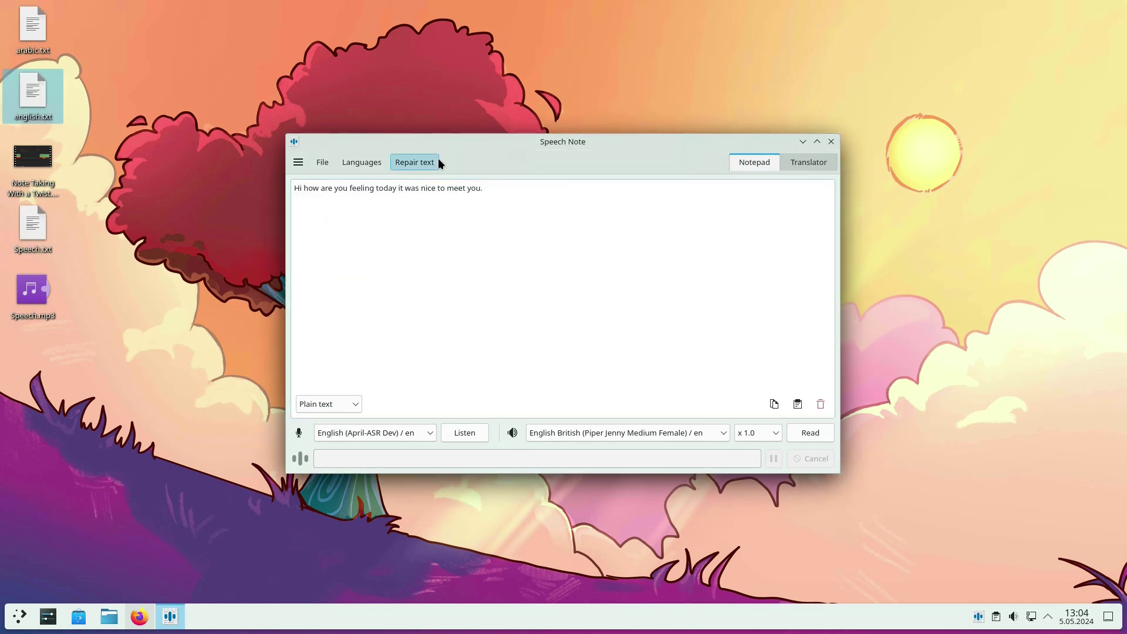
pyautogui.click(438, 157)
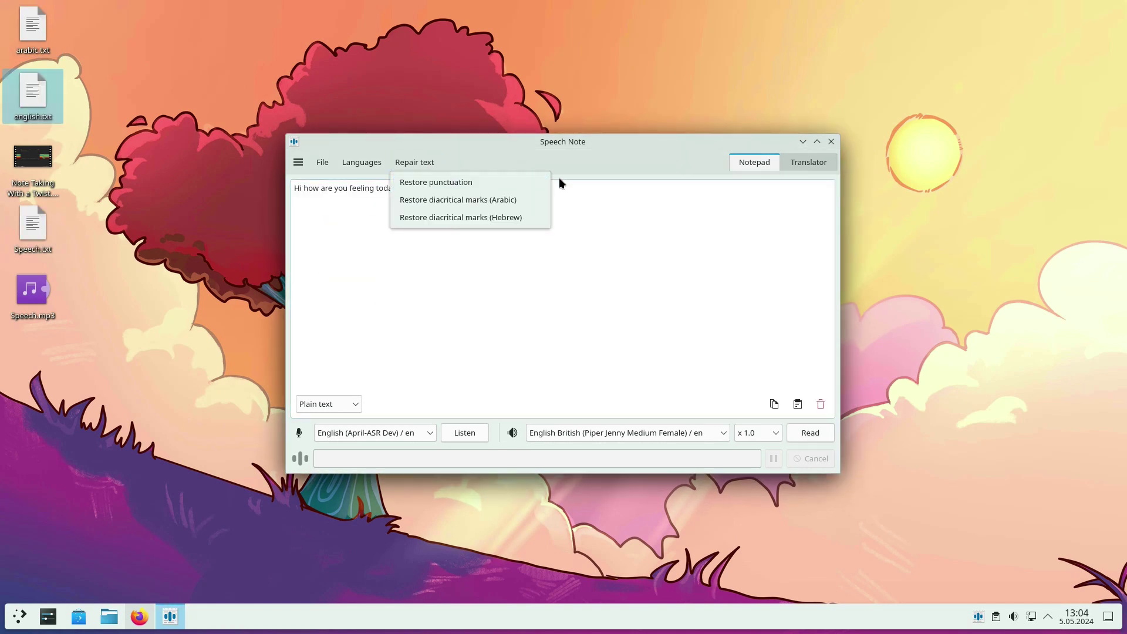
pyautogui.click(528, 180)
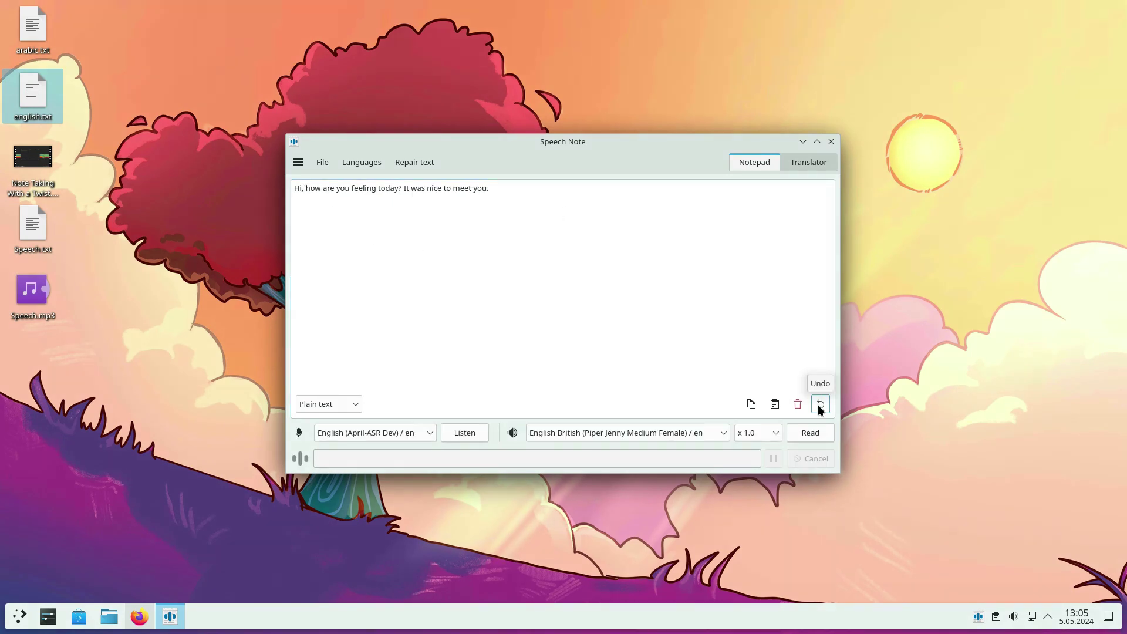
# Step: Load arabic.txt, restore Arabic diacritics, undo it, then load Speech.txt again
pyautogui.click(37, 40)
pyautogui.moveTo(36, 40); pyautogui.dragTo(486, 238)
pyautogui.click(586, 333)
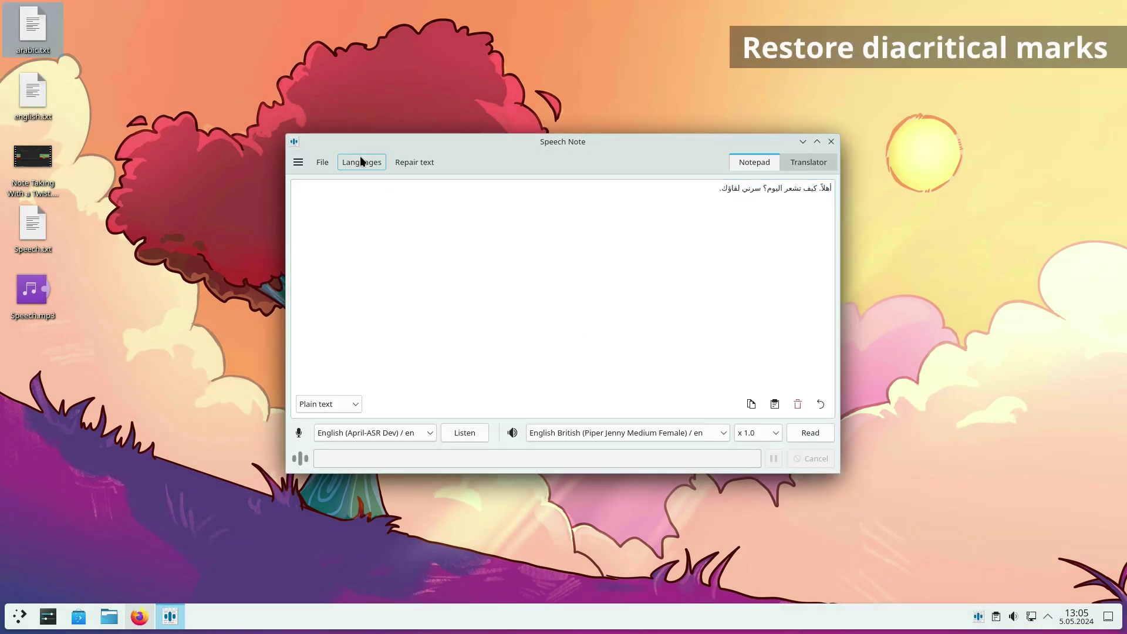
pyautogui.click(424, 163)
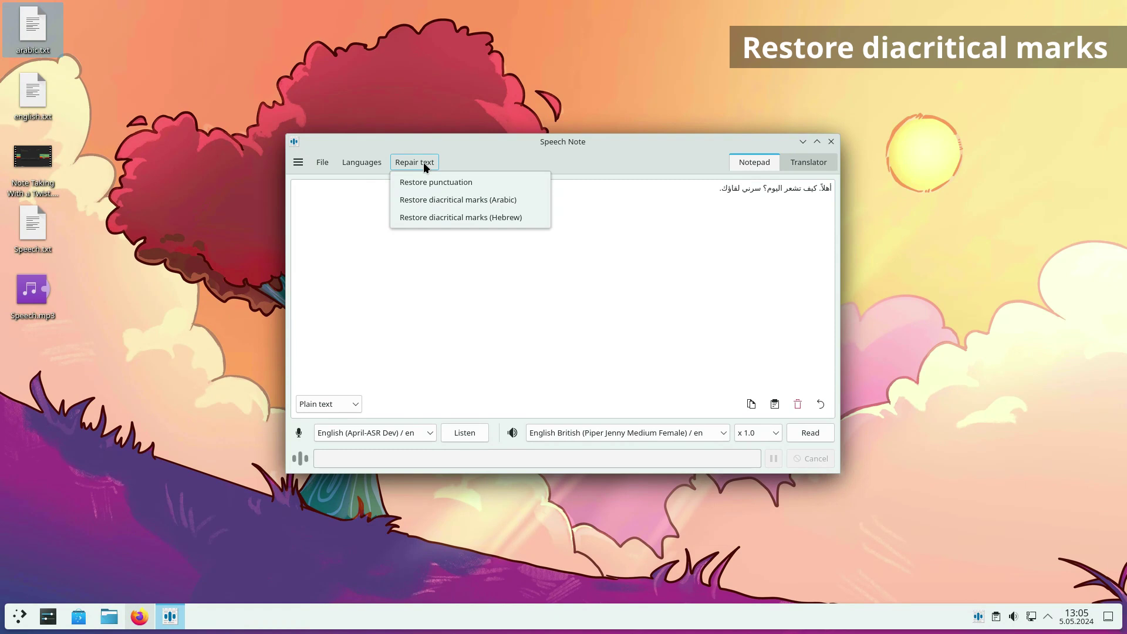
pyautogui.click(452, 200)
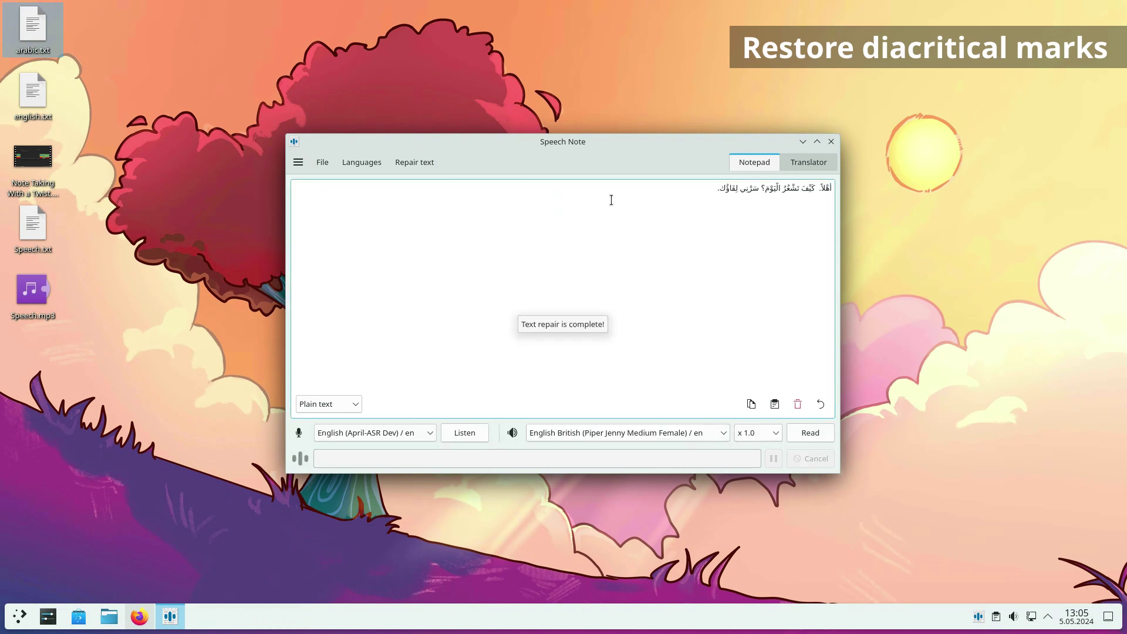
pyautogui.click(820, 403)
pyautogui.moveTo(33, 227); pyautogui.dragTo(578, 332)
# Step: Replace the note with Speech.txt's text and read the word 'application' aloud
pyautogui.click(588, 333)
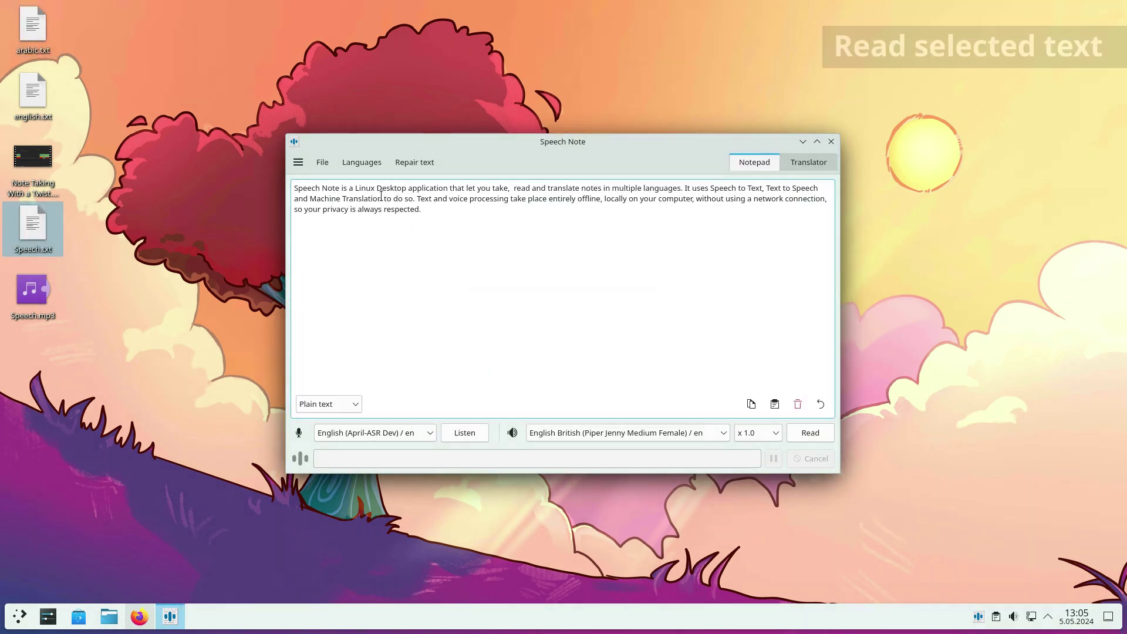
pyautogui.doubleClick(426, 187)
pyautogui.rightClick(426, 187)
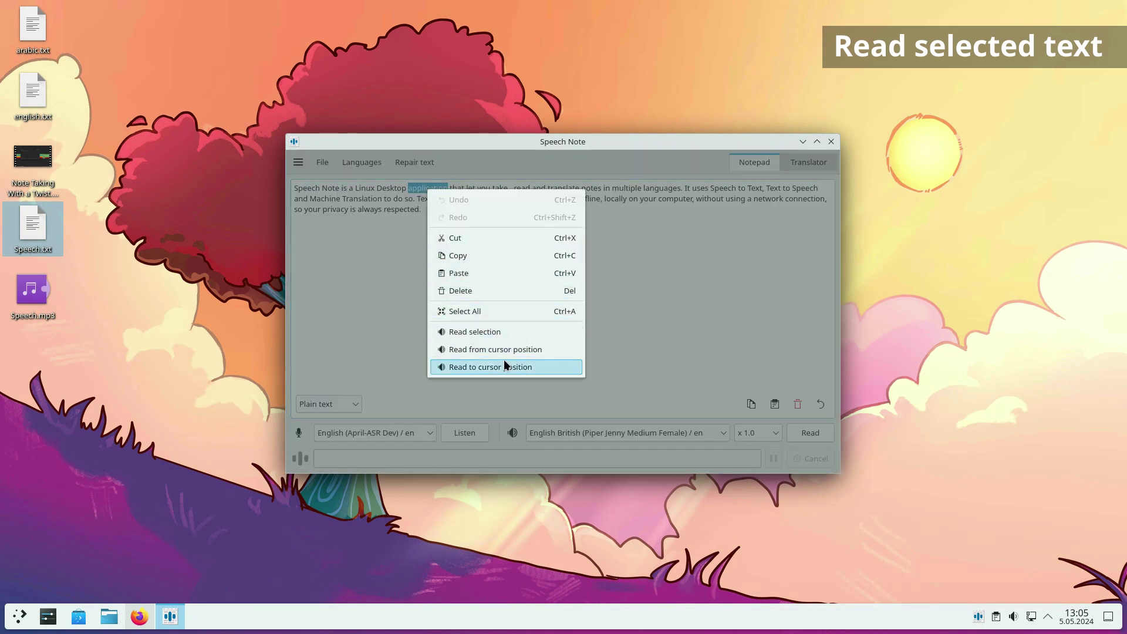
pyautogui.click(523, 337)
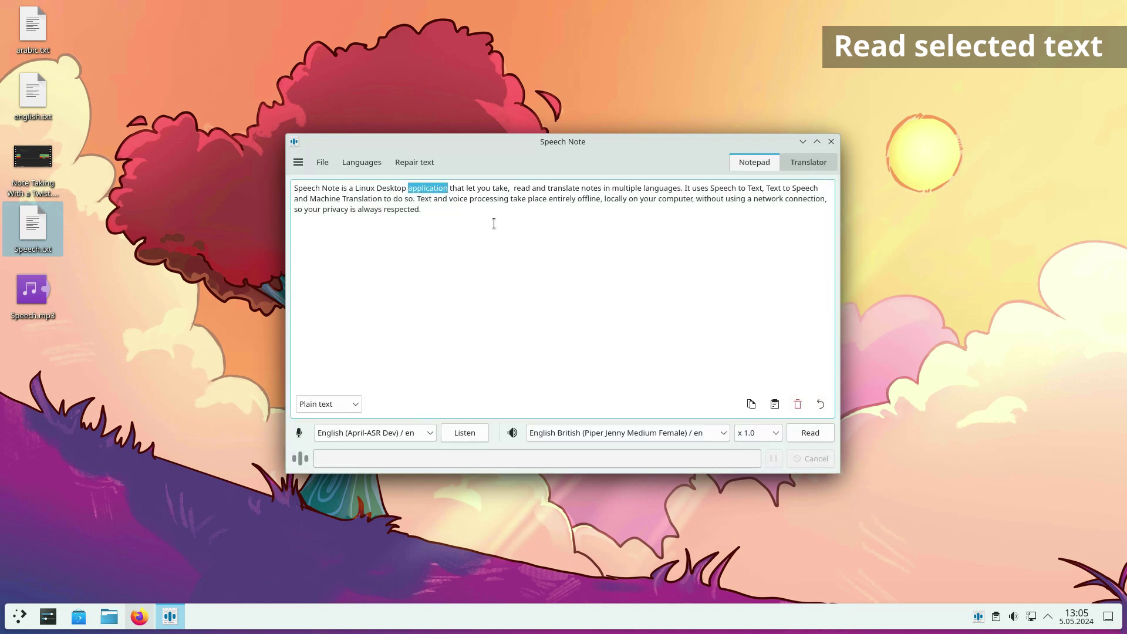
# Step: Read aloud the phrase about working without a network, then the note up to the cursor
pyautogui.moveTo(603, 199); pyautogui.dragTo(833, 200)
pyautogui.rightClick(819, 199)
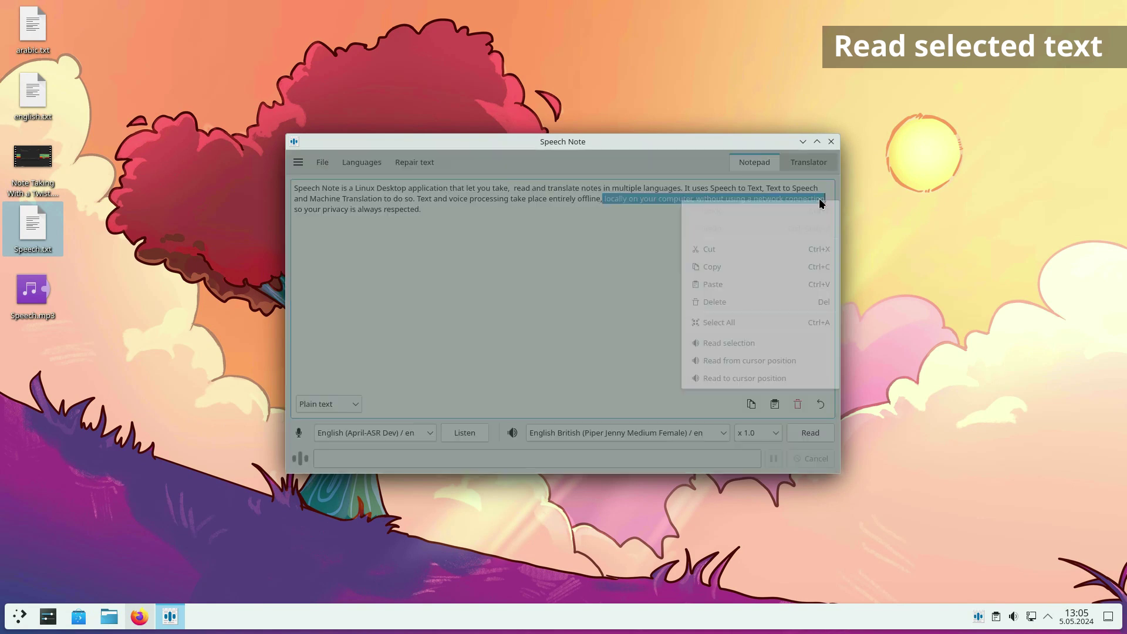
pyautogui.click(729, 343)
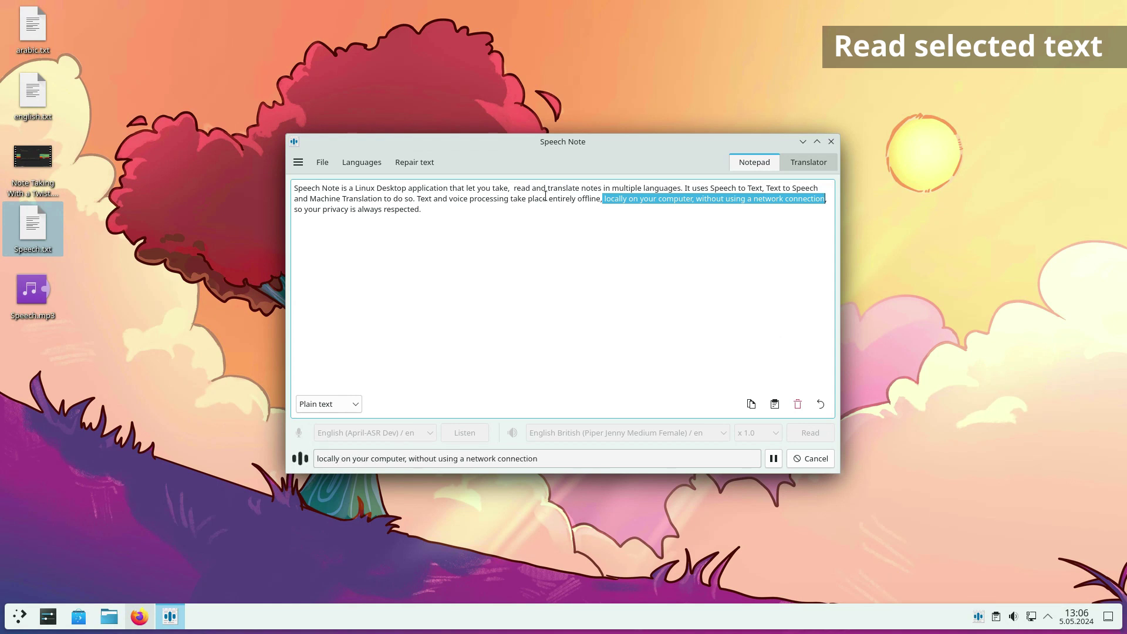
pyautogui.rightClick(408, 191)
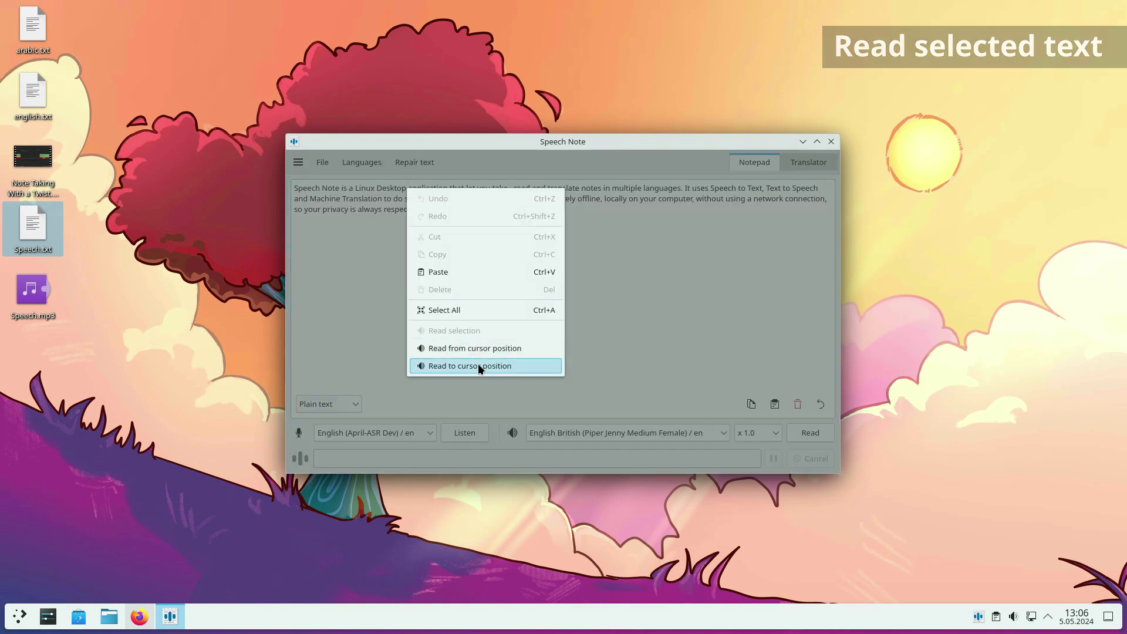
pyautogui.click(477, 365)
# Step: In the Translator, translate only 'without using a network connection' into Portuguese
pyautogui.click(808, 164)
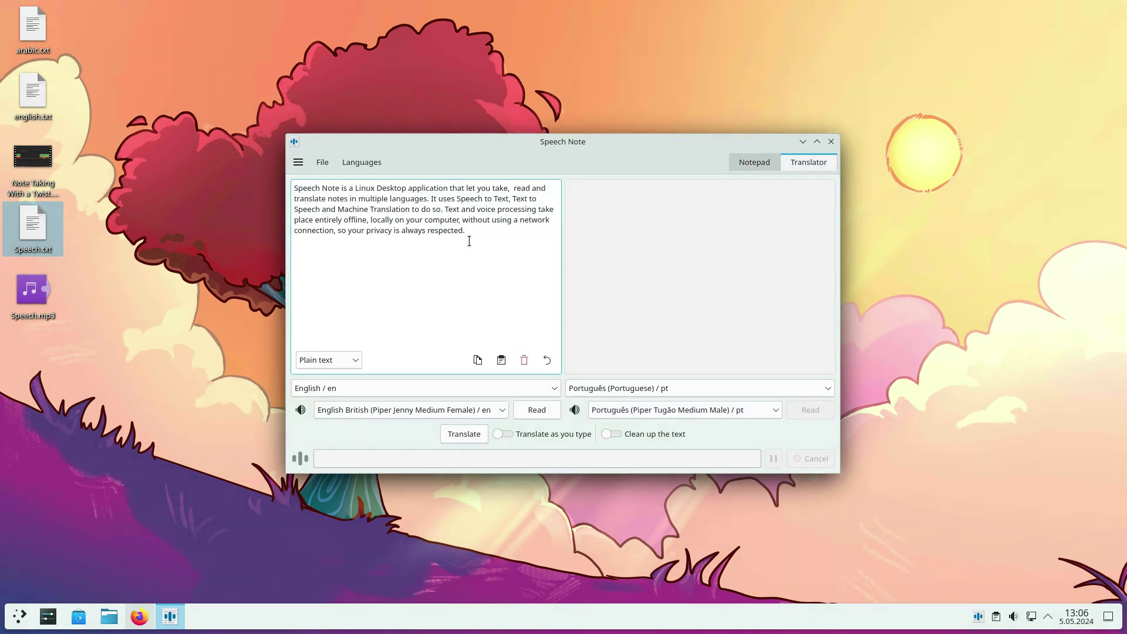
pyautogui.moveTo(463, 222); pyautogui.dragTo(328, 233)
pyautogui.rightClick(328, 233)
pyautogui.click(407, 427)
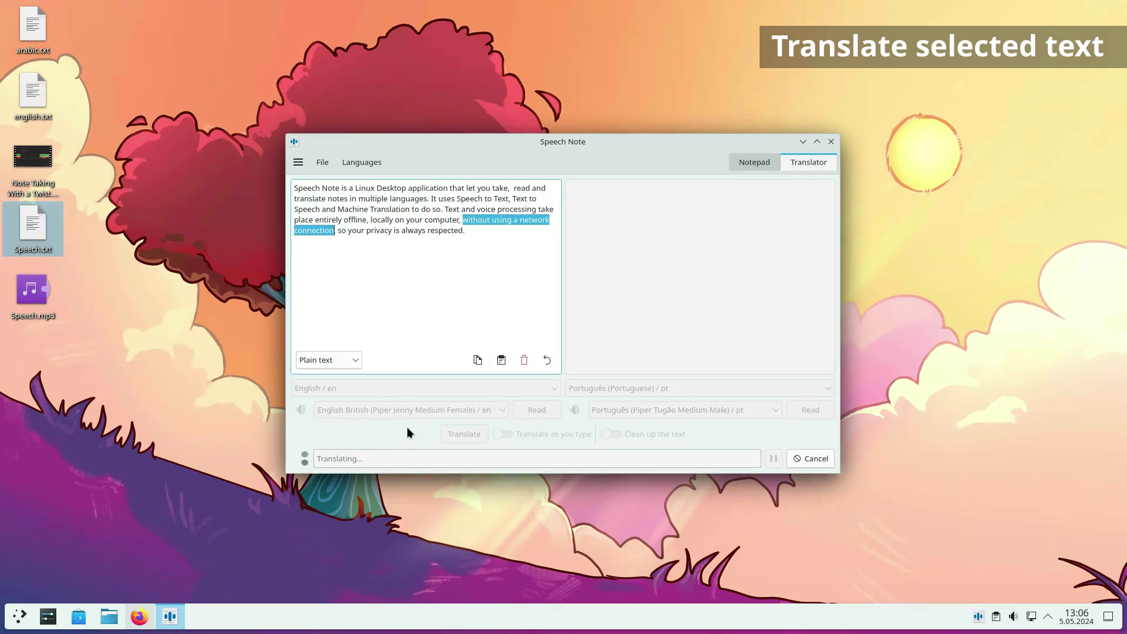
# Step: Read aloud 'uma conexão de rede' from the Portuguese translation
pyautogui.moveTo(680, 189); pyautogui.dragTo(611, 192)
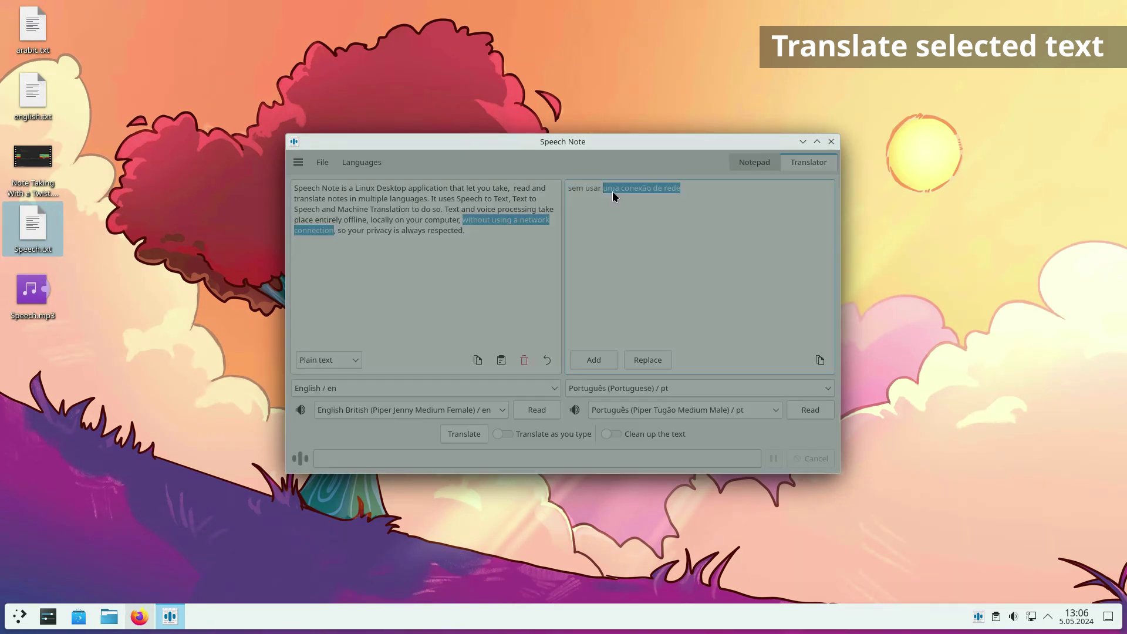
pyautogui.rightClick(612, 191)
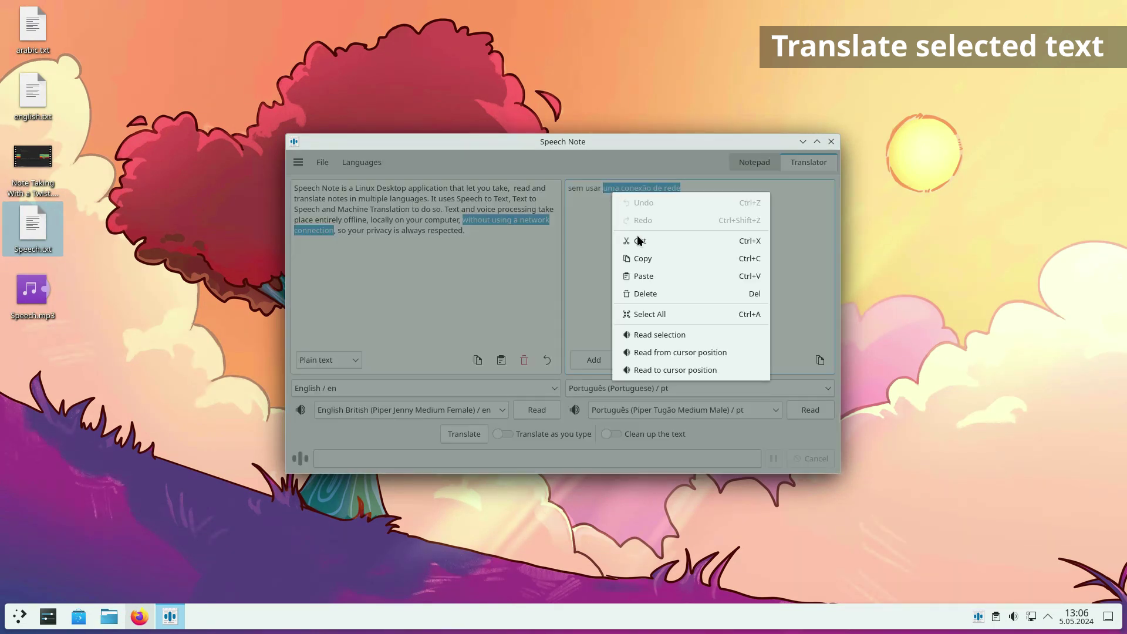
pyautogui.click(666, 336)
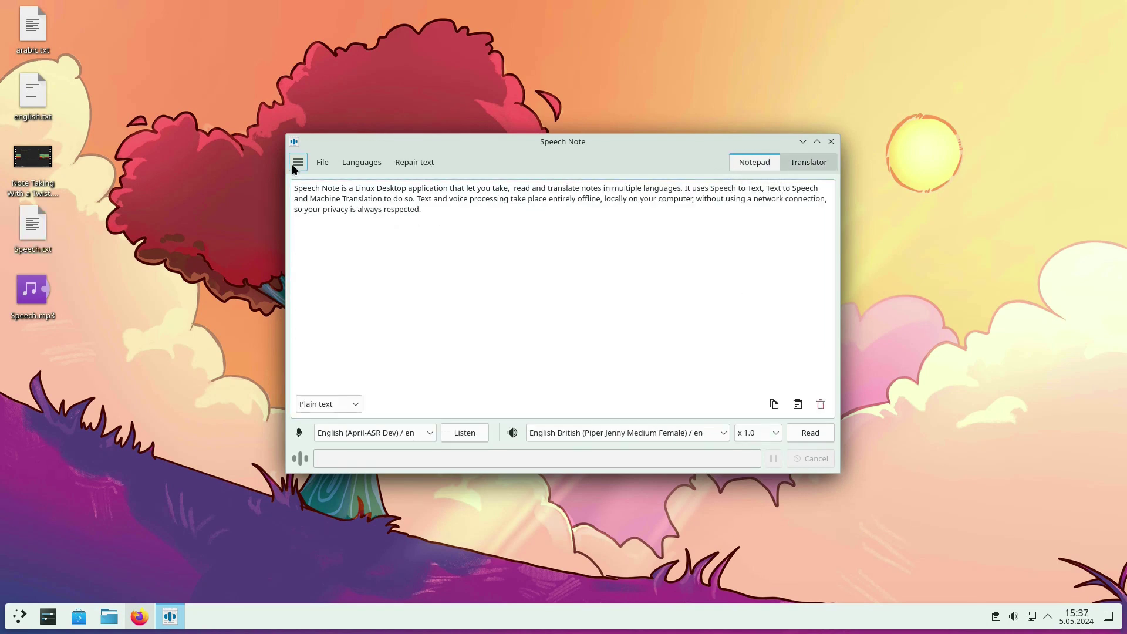
# Step: Open and close Settings, then quit and relaunch Speech Note
pyautogui.click(299, 162)
pyautogui.click(317, 187)
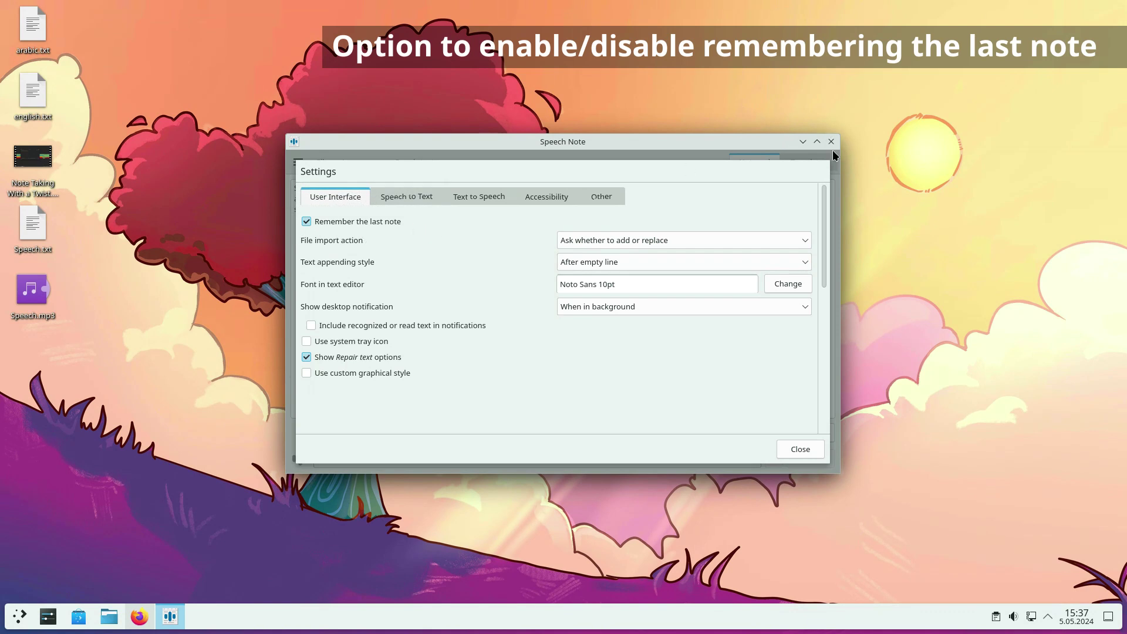
pyautogui.click(808, 450)
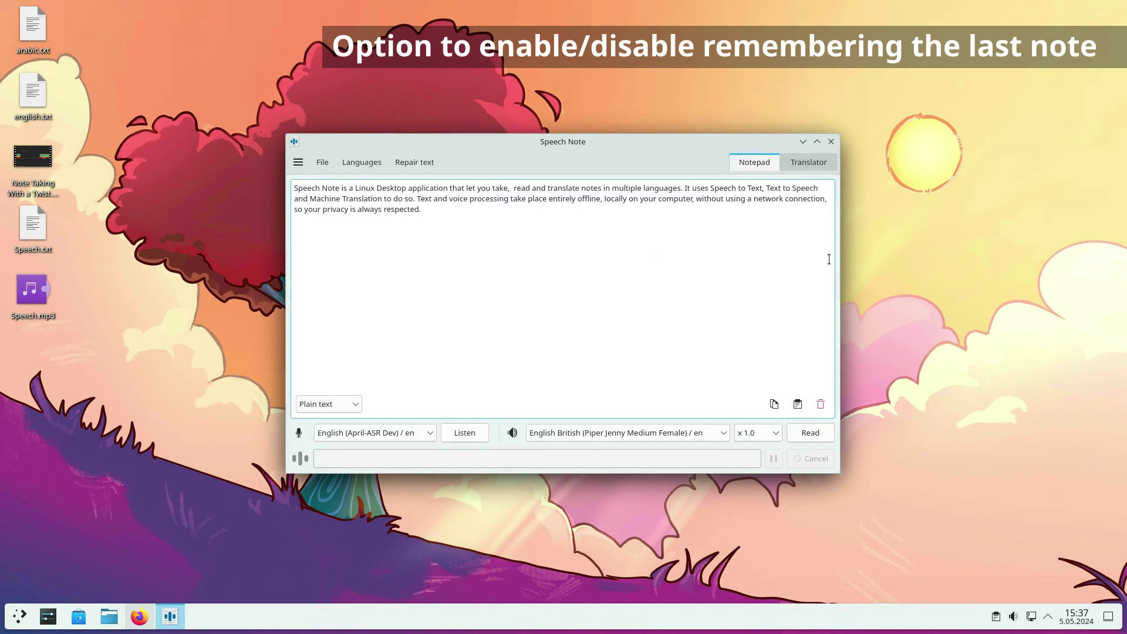
pyautogui.click(832, 142)
pyautogui.click(19, 626)
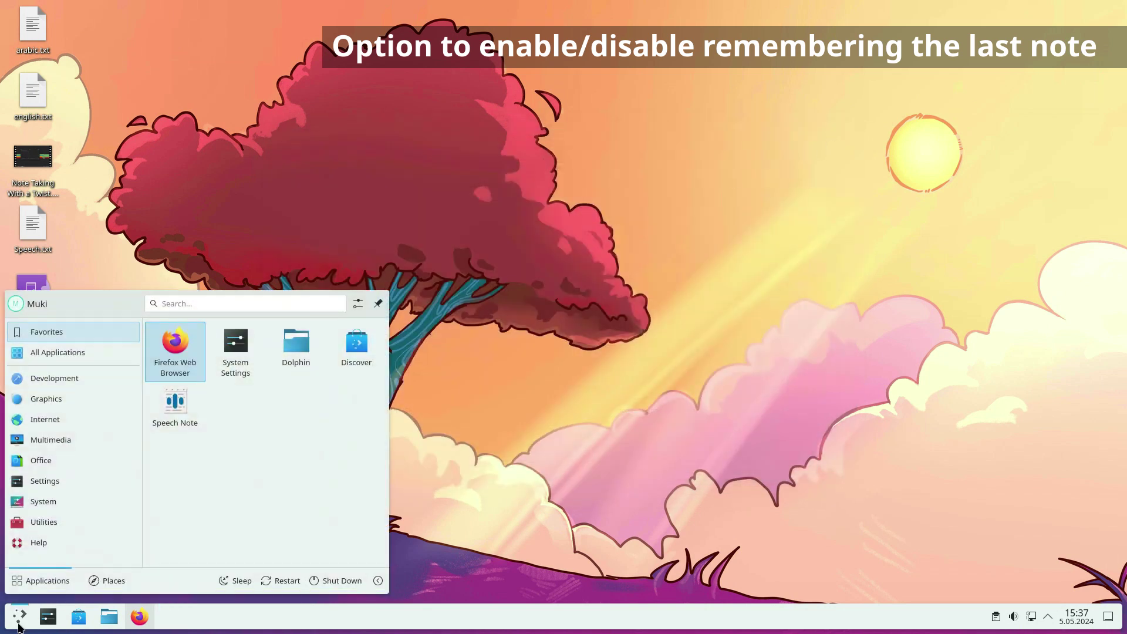
pyautogui.click(177, 409)
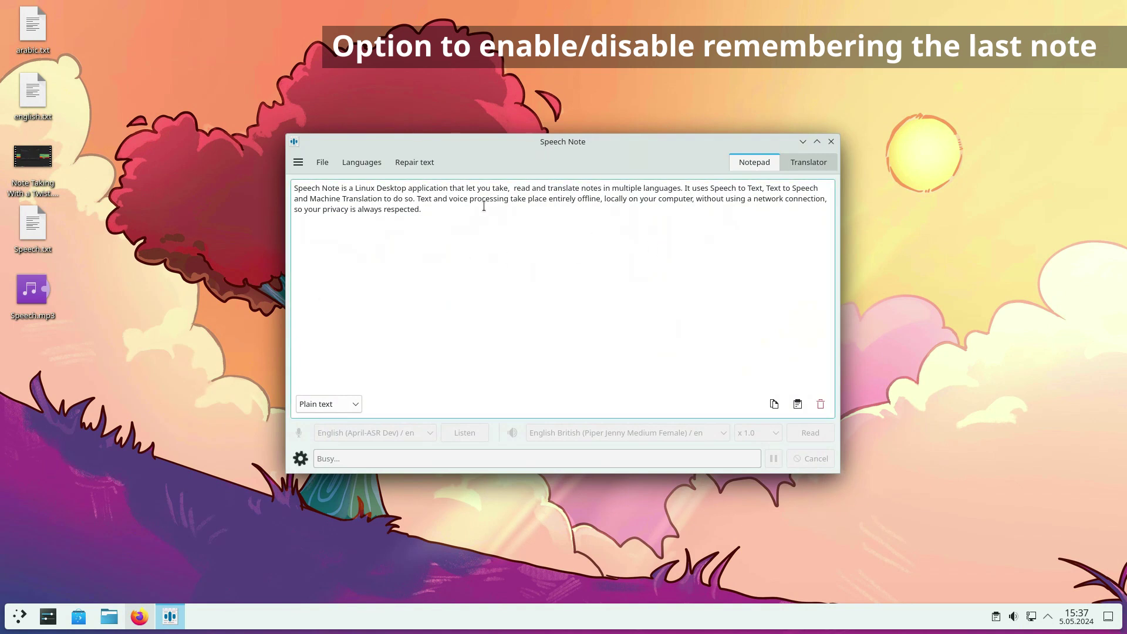
# Step: Turn off 'Remember the last note', then quit and restart Speech Note
pyautogui.click(298, 163)
pyautogui.click(316, 187)
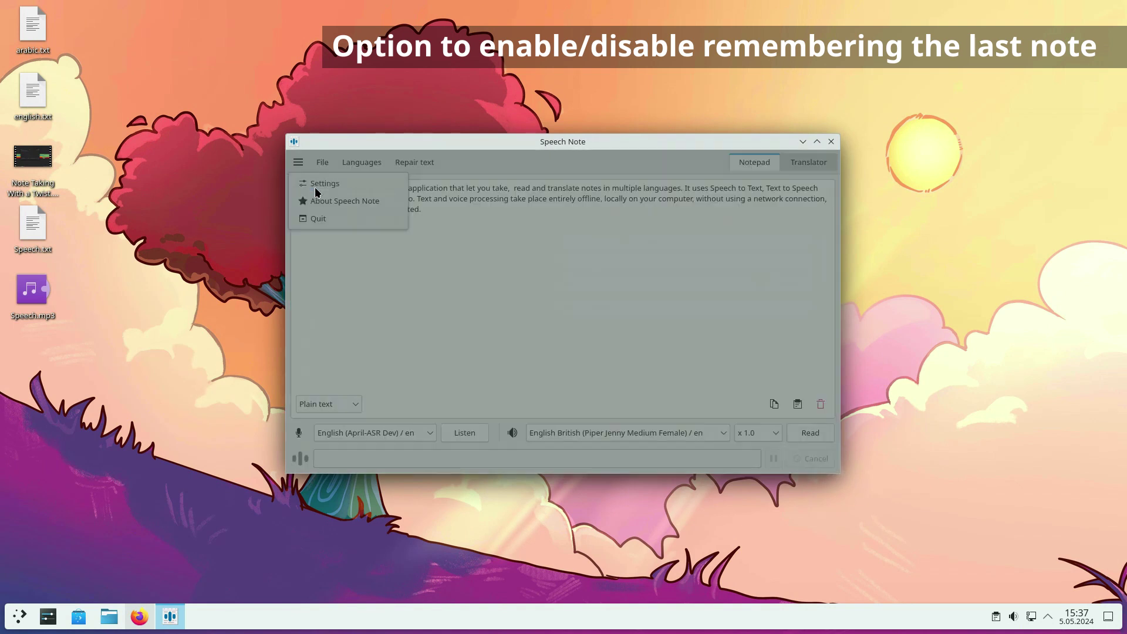
pyautogui.click(376, 221)
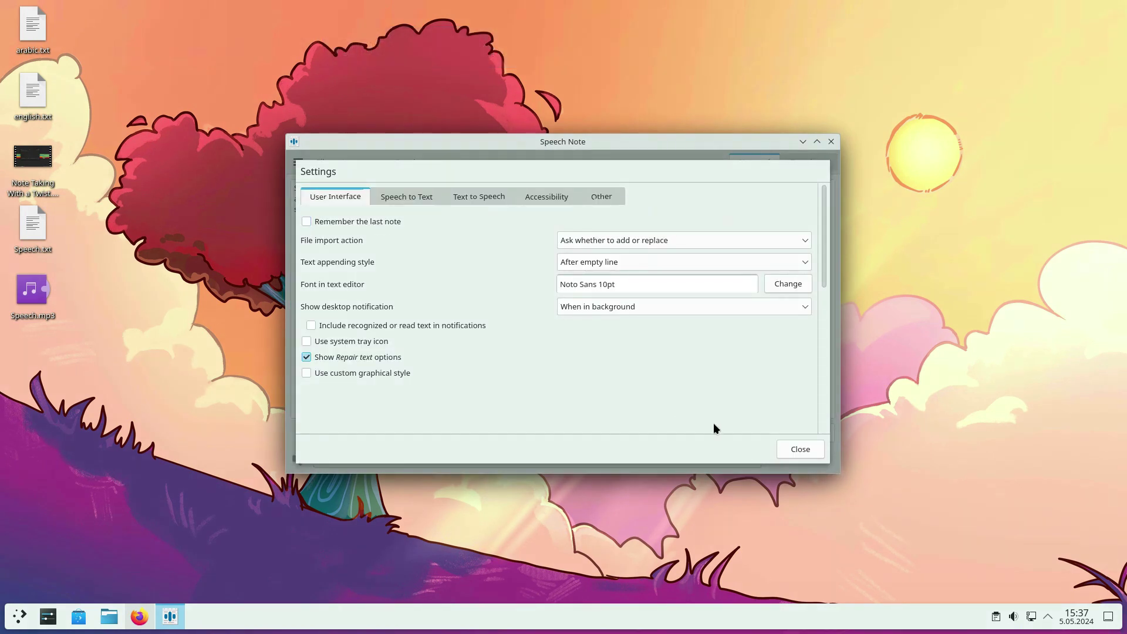
pyautogui.click(800, 450)
pyautogui.click(832, 142)
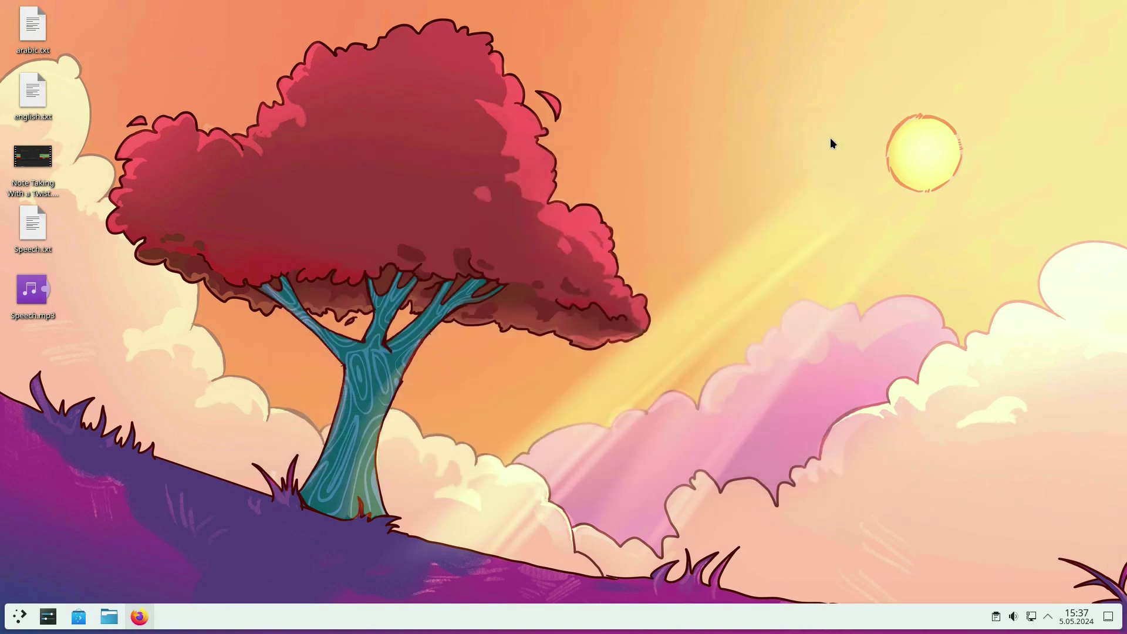
pyautogui.press('super')
pyautogui.click(179, 408)
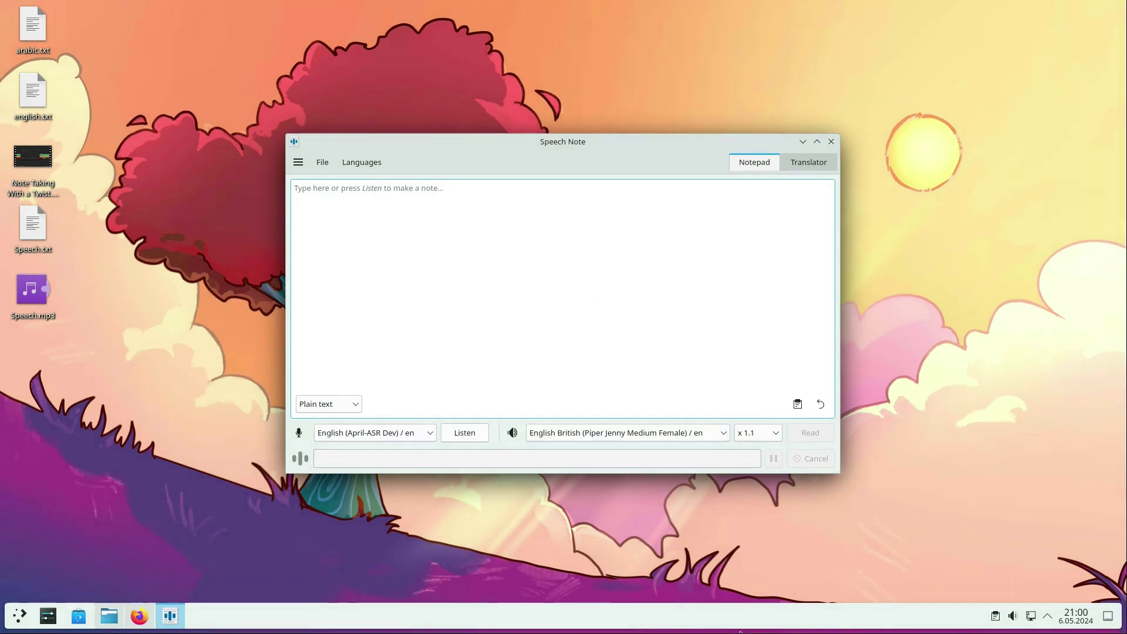
# Step: Set 'Sync speech with timestamps' to Don't sync in the Text to Speech settings
pyautogui.click(298, 165)
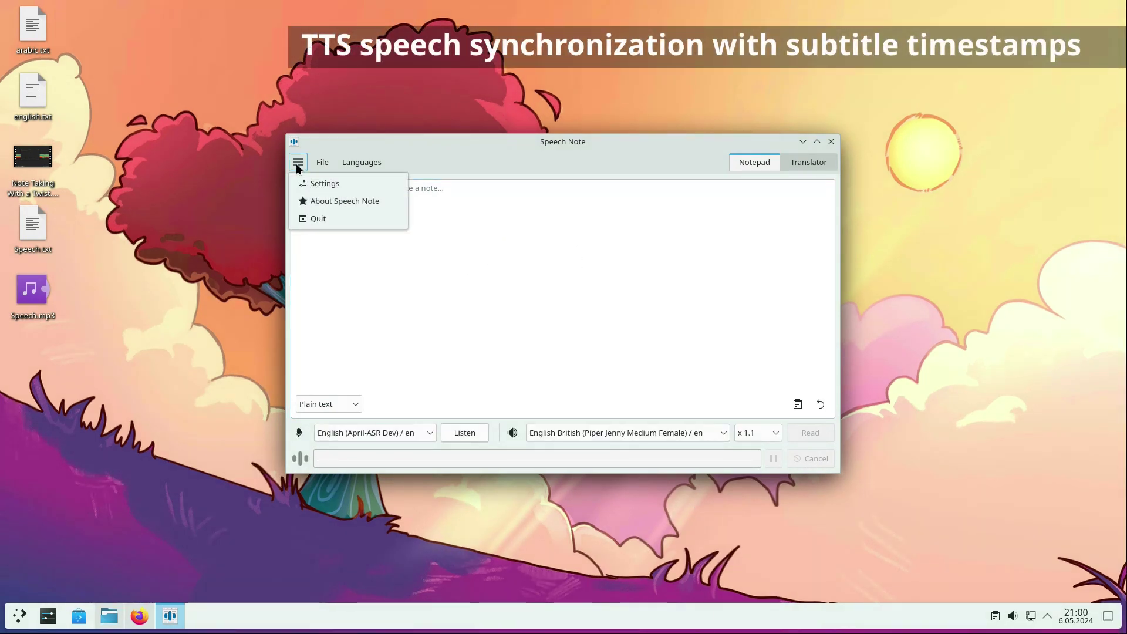
pyautogui.click(317, 184)
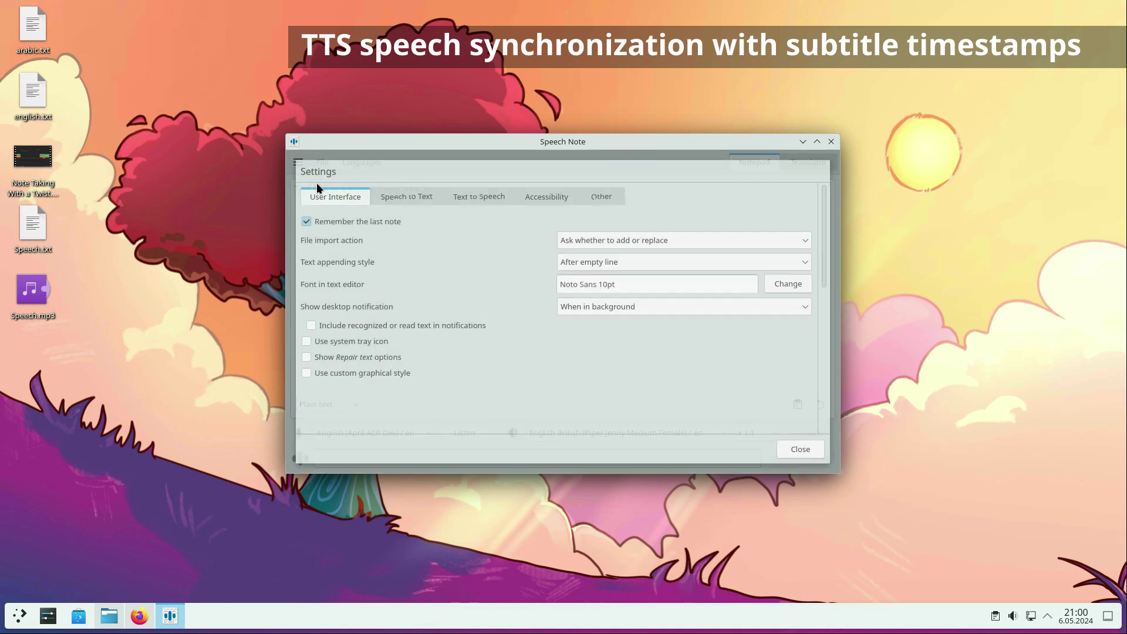
pyautogui.click(496, 197)
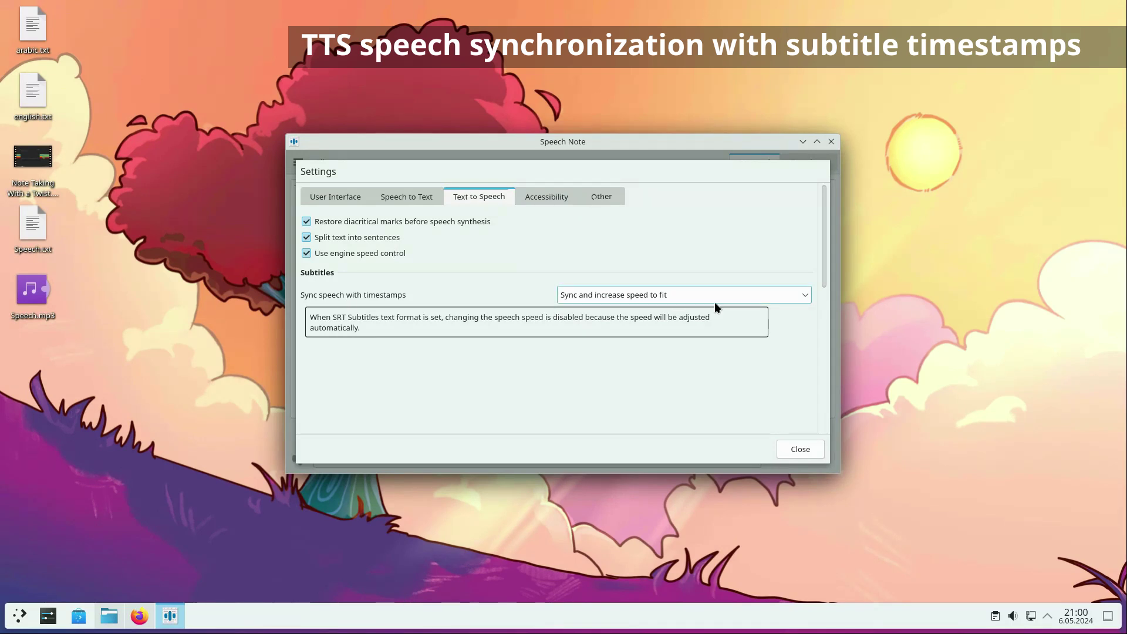
pyautogui.click(748, 297)
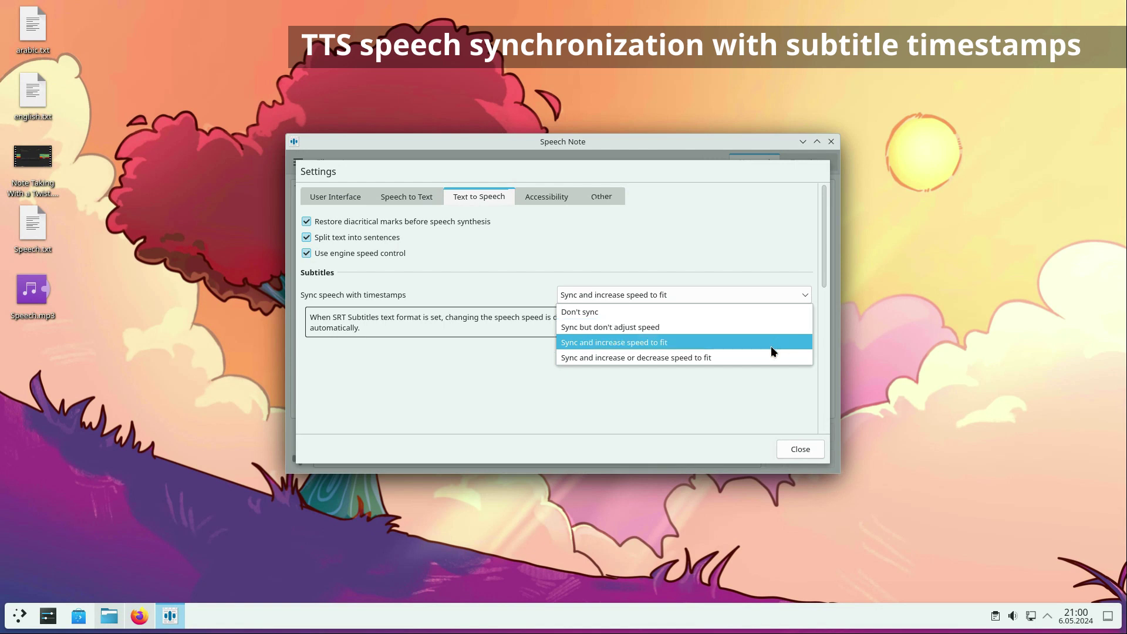
pyautogui.click(759, 312)
# Step: Import note.srt into the note and read its subtitles aloud
pyautogui.click(800, 449)
pyautogui.click(322, 162)
pyautogui.click(352, 181)
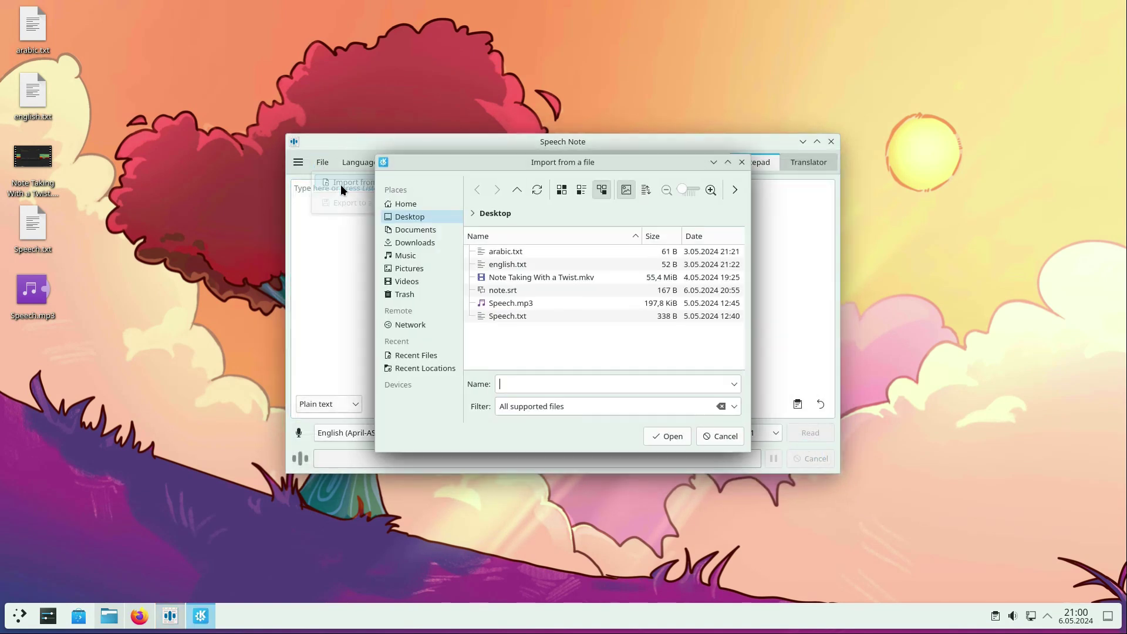
pyautogui.click(509, 290)
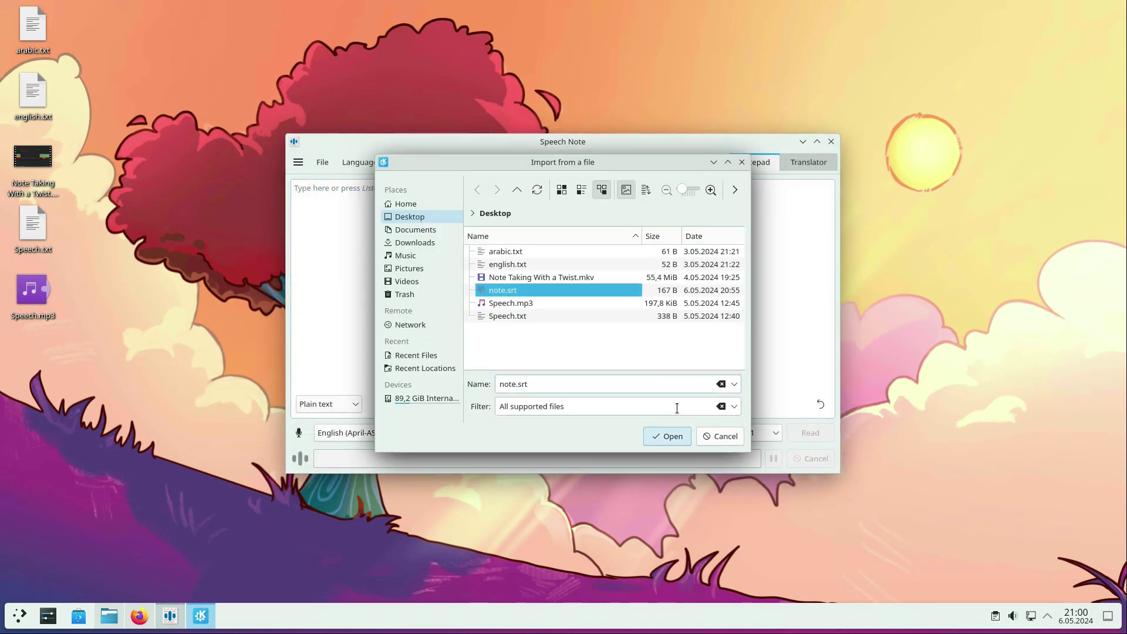
pyautogui.click(663, 437)
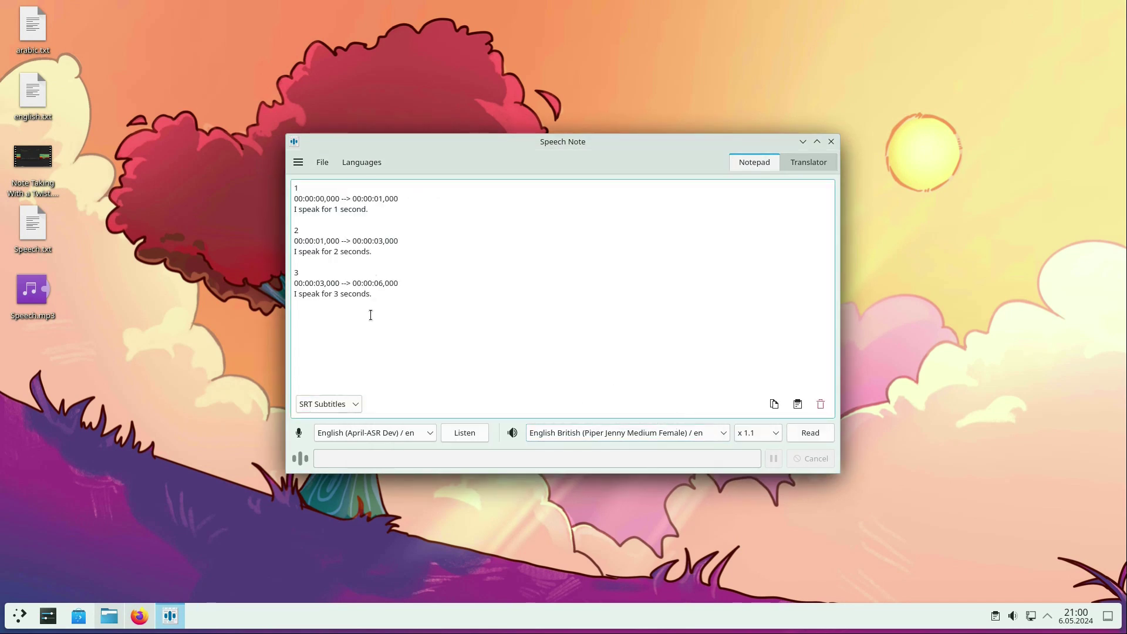
pyautogui.click(823, 440)
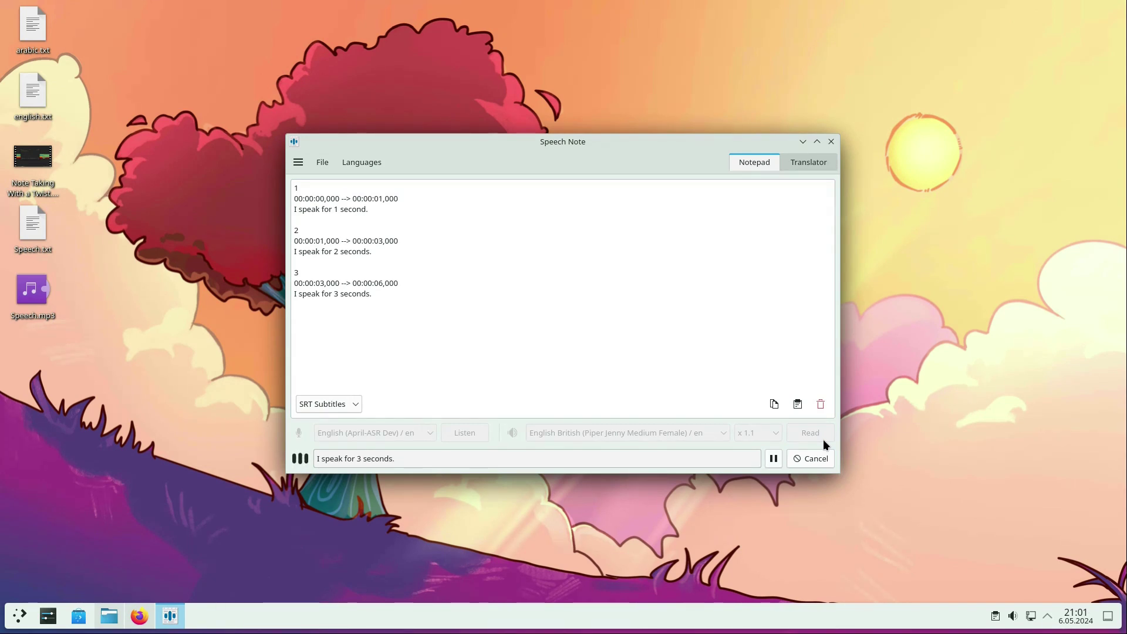
# Step: Set speech sync to 'Sync and increase or decrease speed to fit' and read the subtitles again
pyautogui.click(298, 162)
pyautogui.click(329, 181)
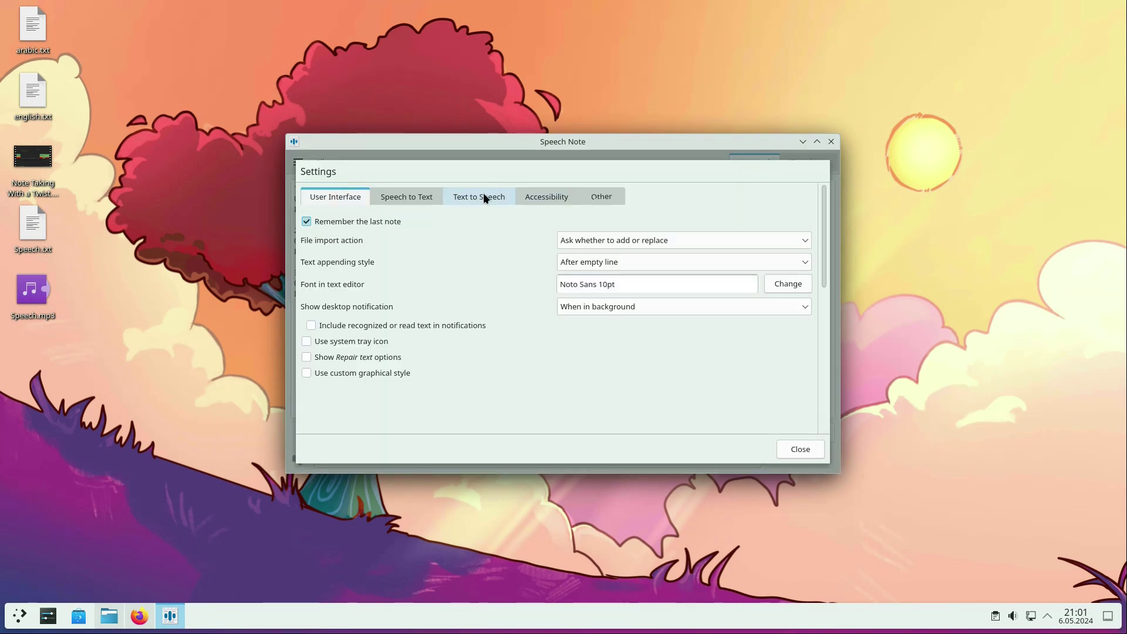
pyautogui.click(484, 195)
pyautogui.click(679, 293)
pyautogui.click(670, 357)
pyautogui.click(795, 449)
pyautogui.click(801, 435)
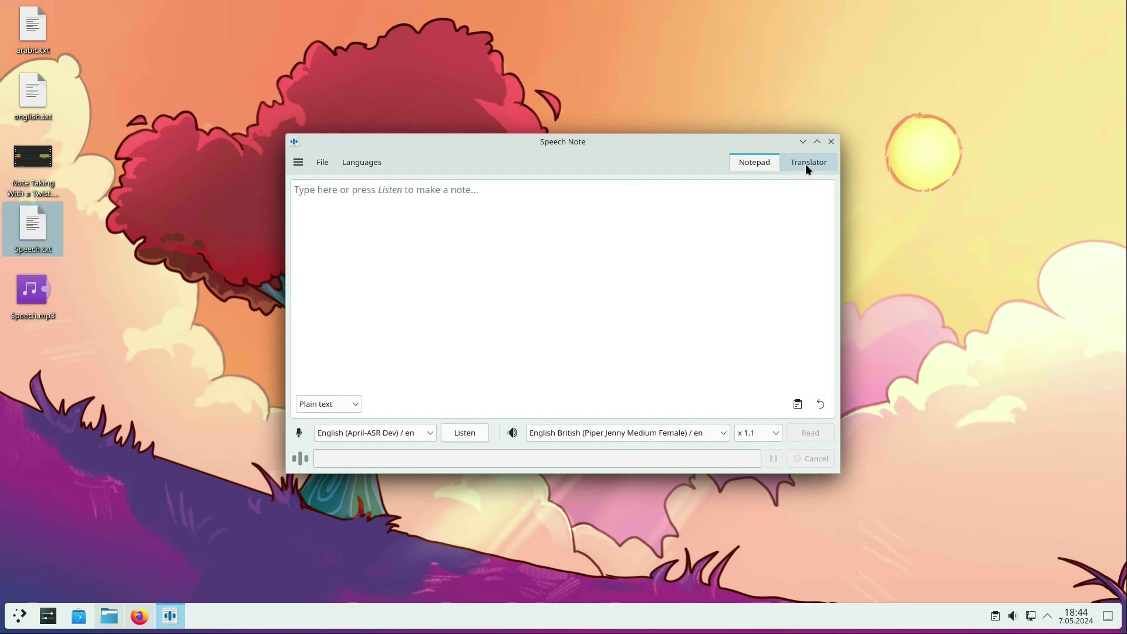
# Step: Load Speech.txt into the Translator and translate it from English to Portuguese
pyautogui.click(805, 164)
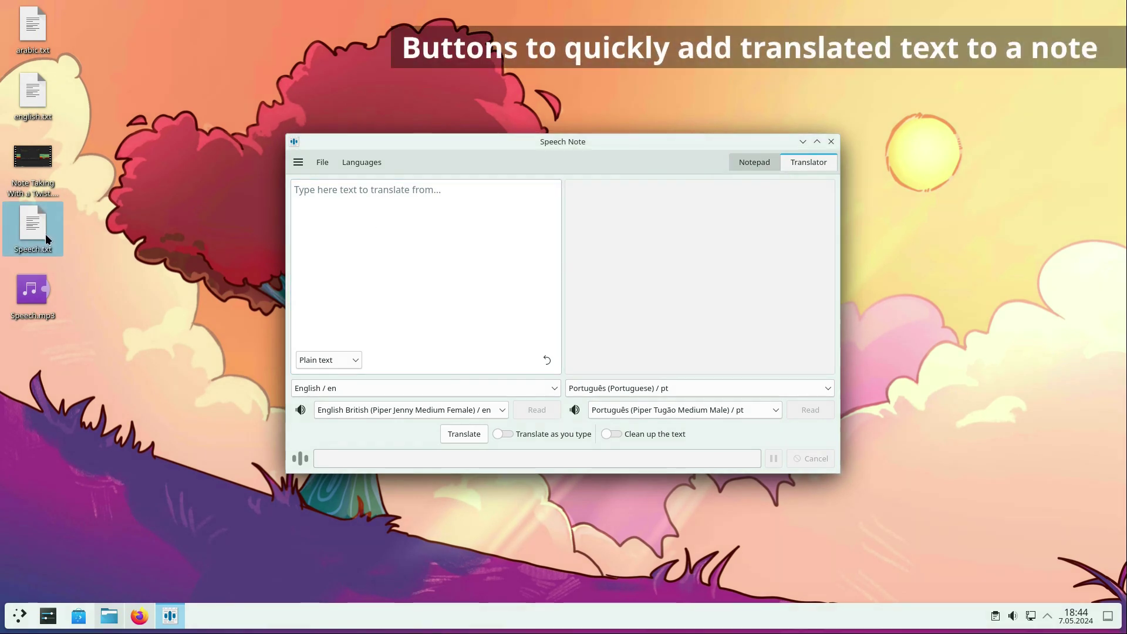
pyautogui.moveTo(47, 230); pyautogui.dragTo(433, 289)
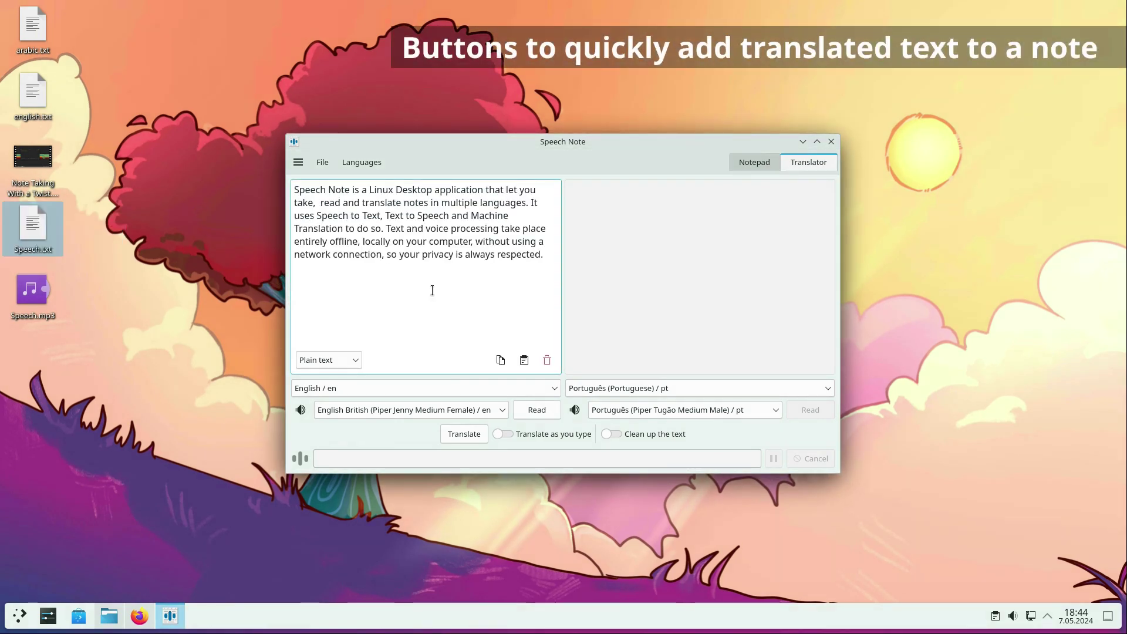
pyautogui.click(465, 437)
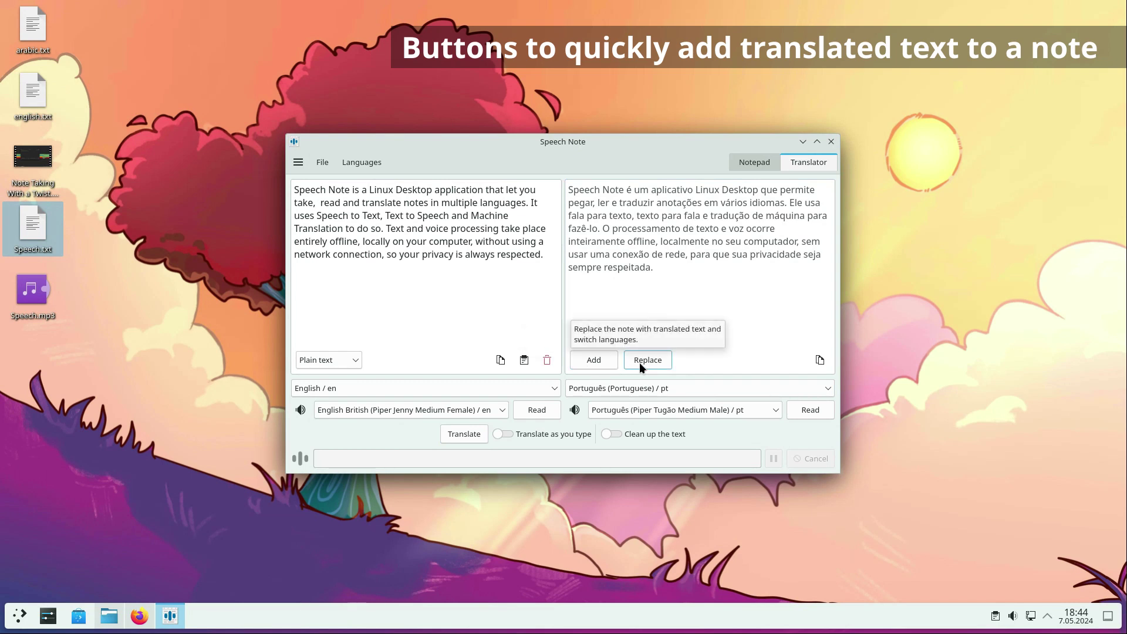
# Step: Add the translation to the note, undo it, then Replace twice and return to Notepad
pyautogui.click(594, 362)
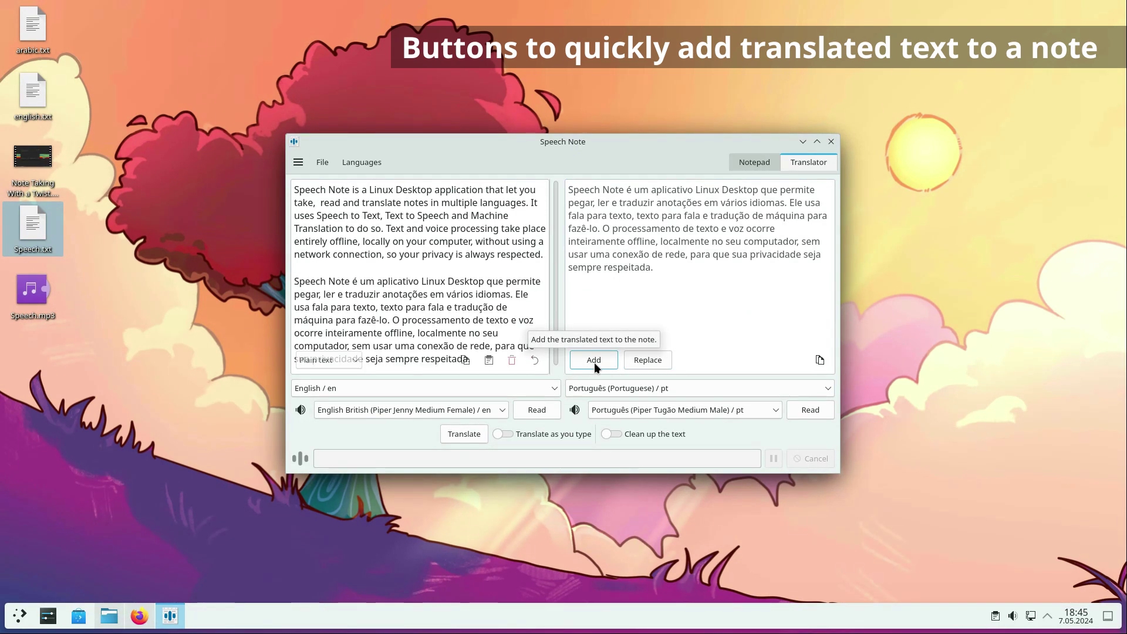
pyautogui.click(535, 359)
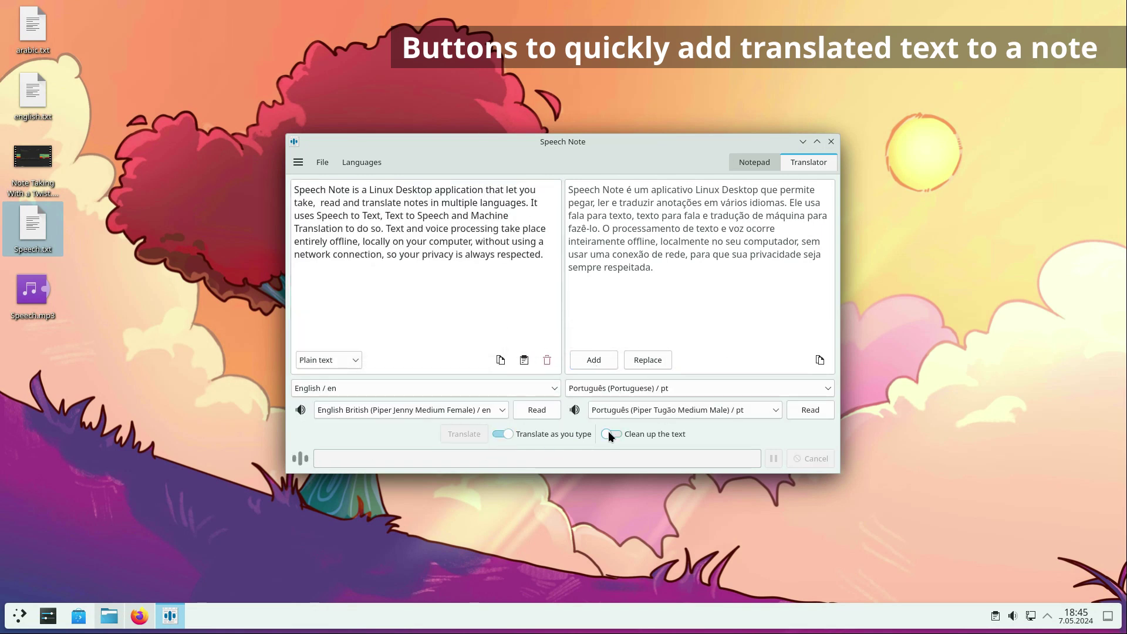
pyautogui.click(647, 360)
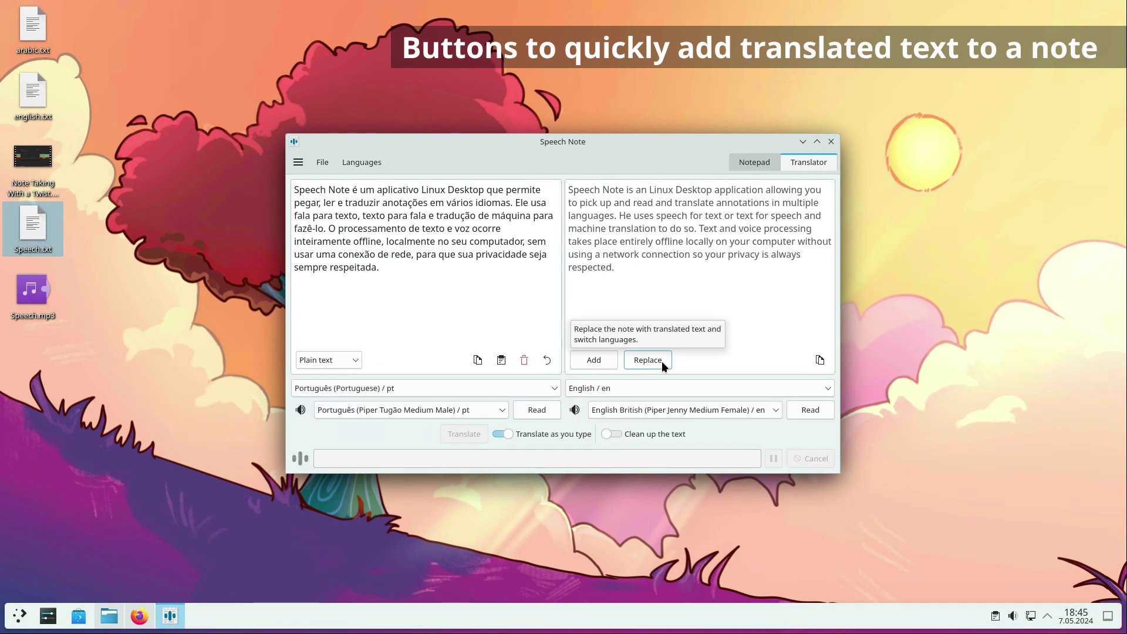
pyautogui.click(664, 359)
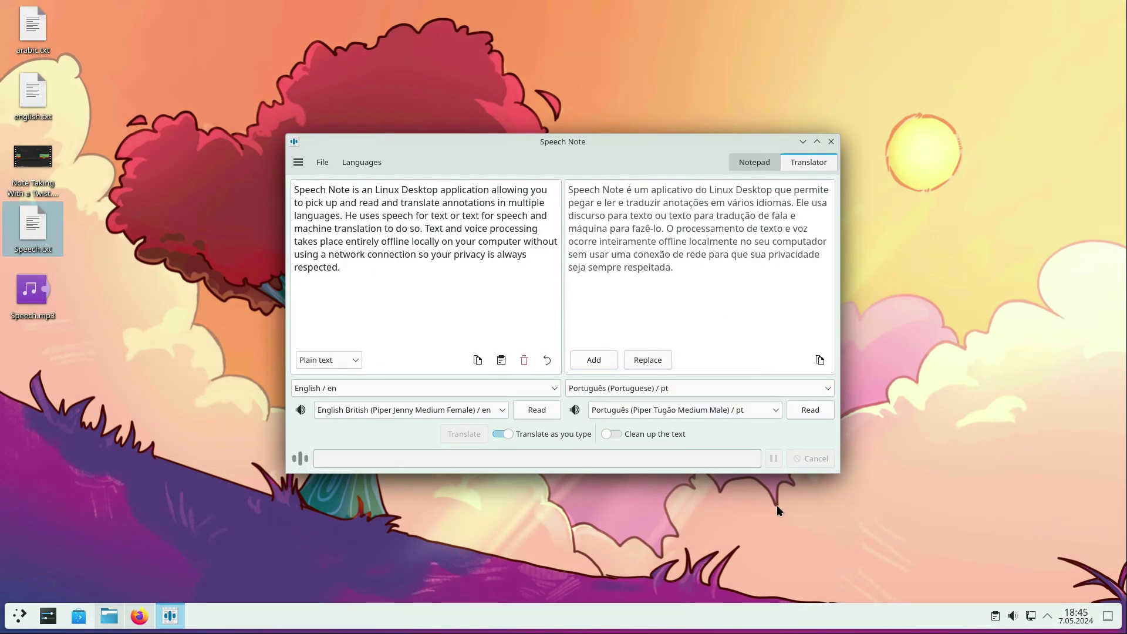
pyautogui.click(755, 162)
# Step: Clear the note and enable 'Allow external applications to invoke actions' in Accessibility settings
pyautogui.click(820, 404)
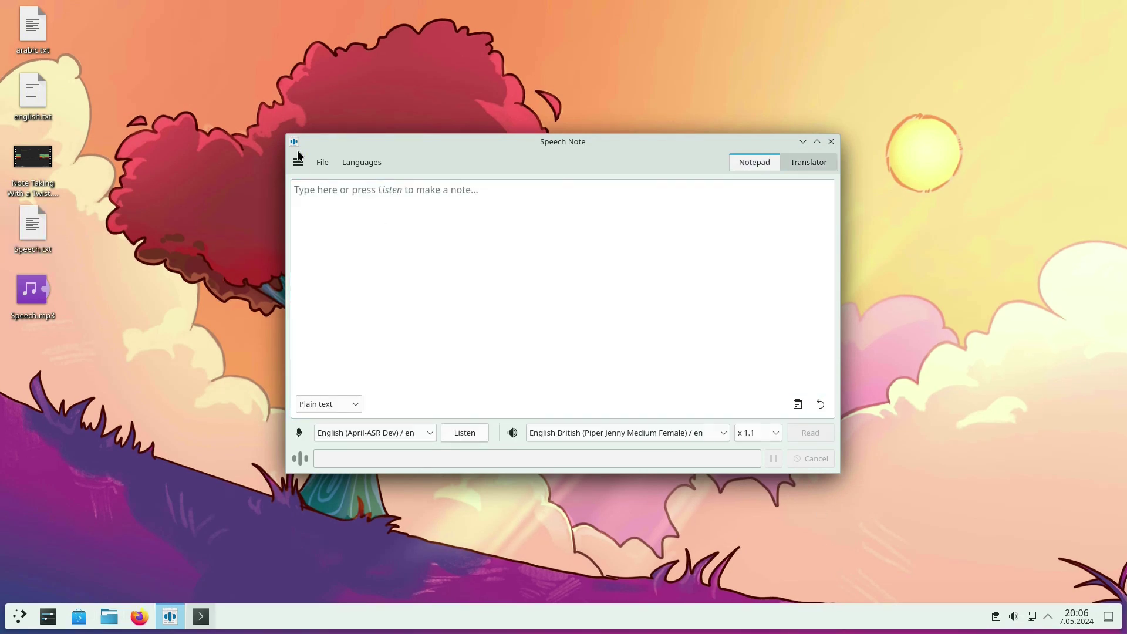
pyautogui.click(298, 162)
pyautogui.click(319, 182)
pyautogui.click(552, 198)
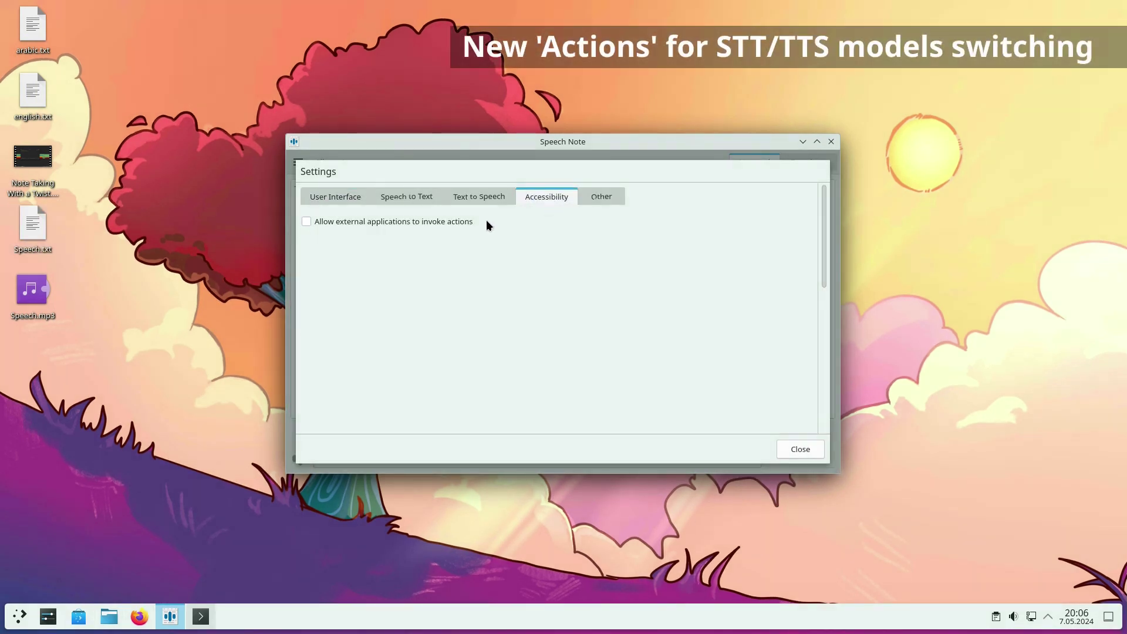
pyautogui.click(453, 222)
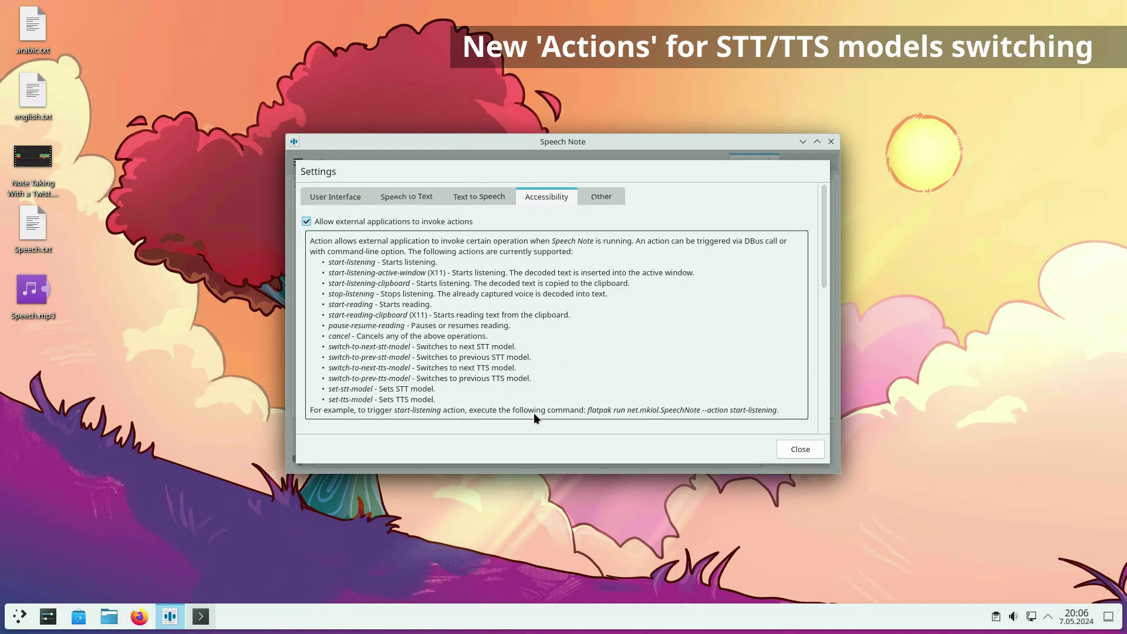
pyautogui.click(790, 447)
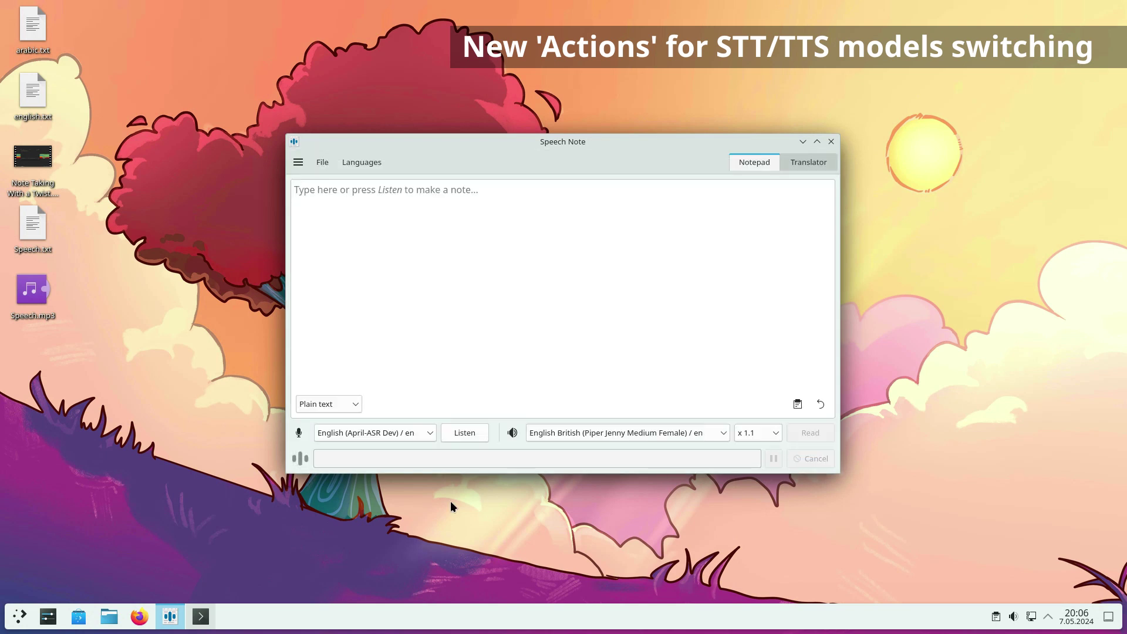
# Step: Run 'flatpak run net.mkiol.SpeechNote --help' in Konsole and select the switch-to-next-tts-model action
pyautogui.click(201, 617)
pyautogui.write('flatpak run net.mkiol.SpeechNote --help')
pyautogui.press('Return')
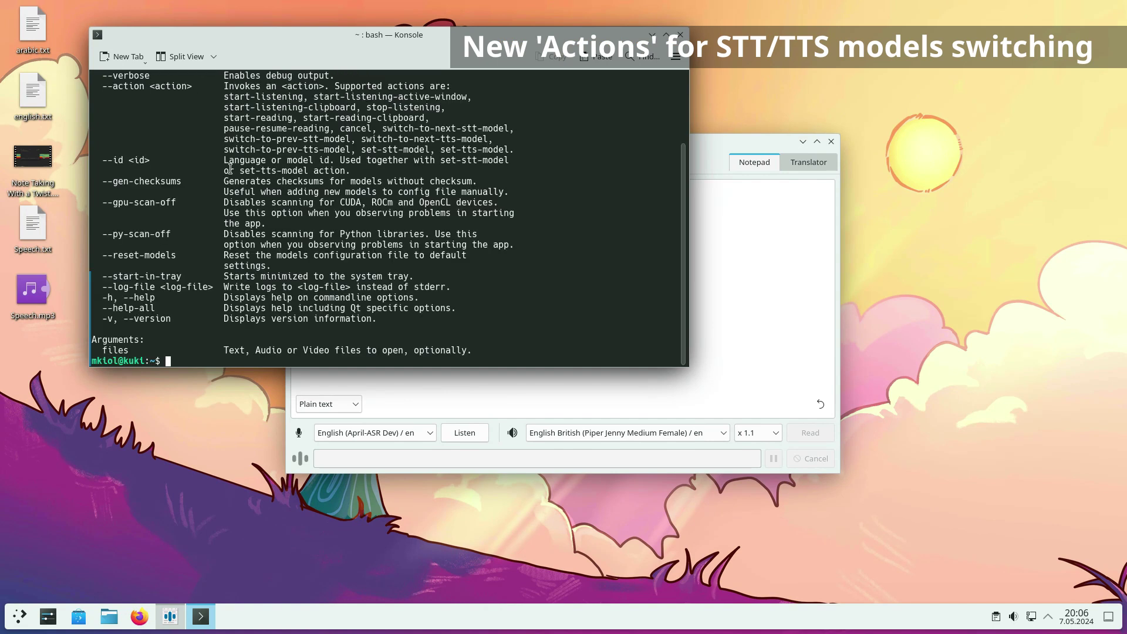
pyautogui.moveTo(89, 87); pyautogui.dragTo(591, 150)
pyautogui.click(589, 159)
pyautogui.moveTo(362, 139); pyautogui.dragTo(489, 139)
pyautogui.hotkey('ctrl', 'c')
# Step: Run the command with '--action switch-to-next-tts-model' three times, then close Konsole
pyautogui.press('Up')
pyautogui.press('BackSpace')
pyautogui.press('BackSpace')
pyautogui.press('BackSpace')
pyautogui.press('BackSpace')
pyautogui.write('action')
pyautogui.middleClick(508, 262)
pyautogui.press('Return')
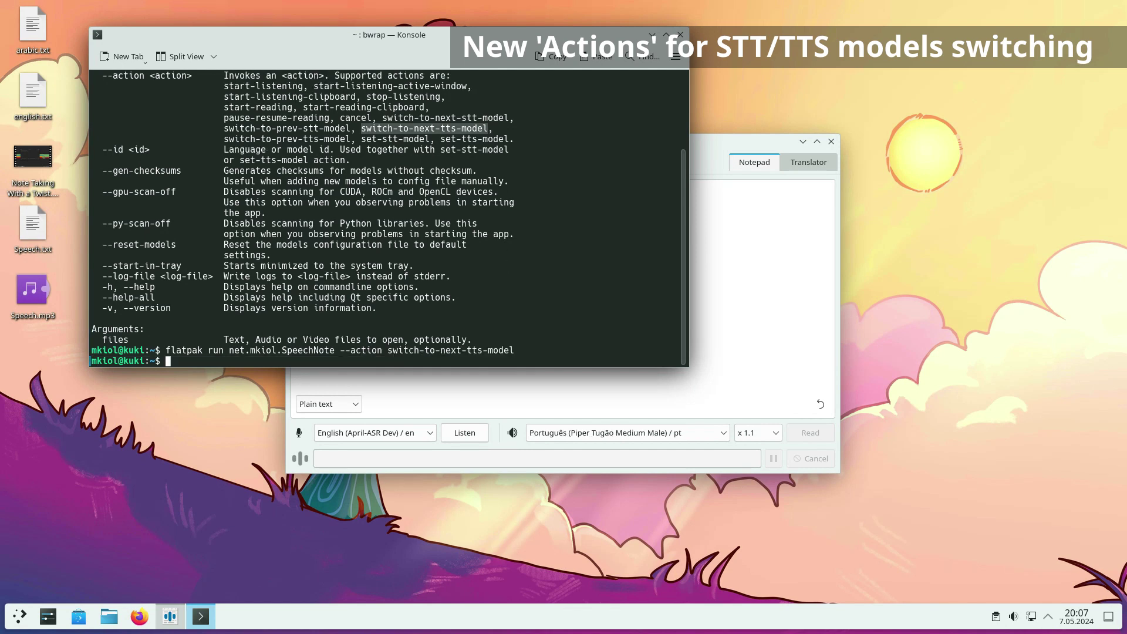
pyautogui.press('Up')
pyautogui.press('Return')
pyautogui.press('Up')
pyautogui.press('Return')
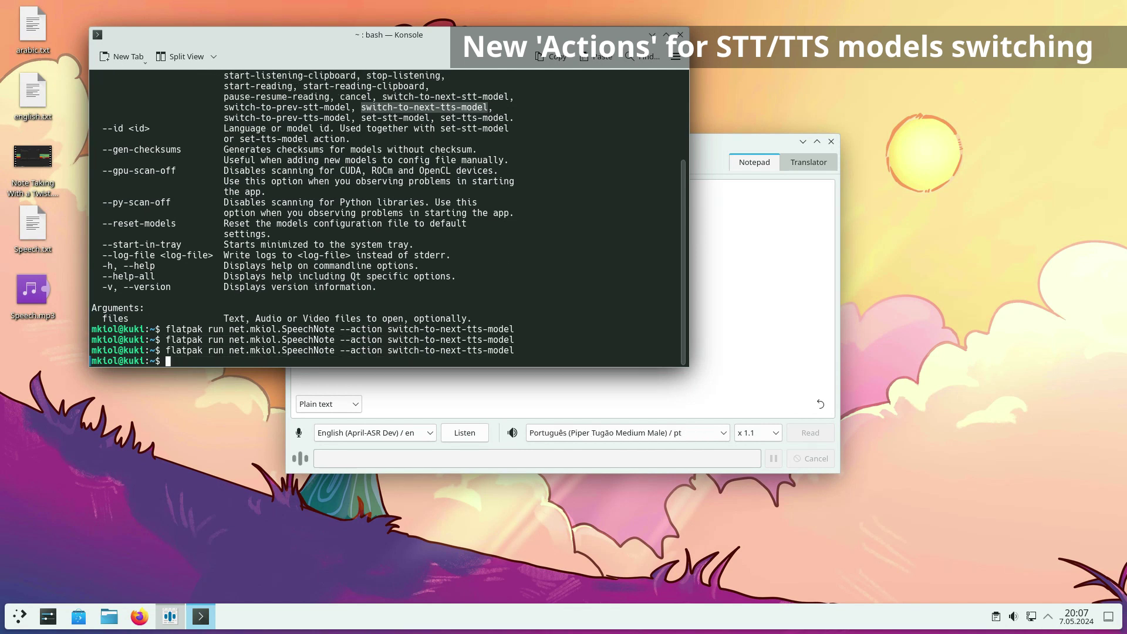
pyautogui.click(681, 34)
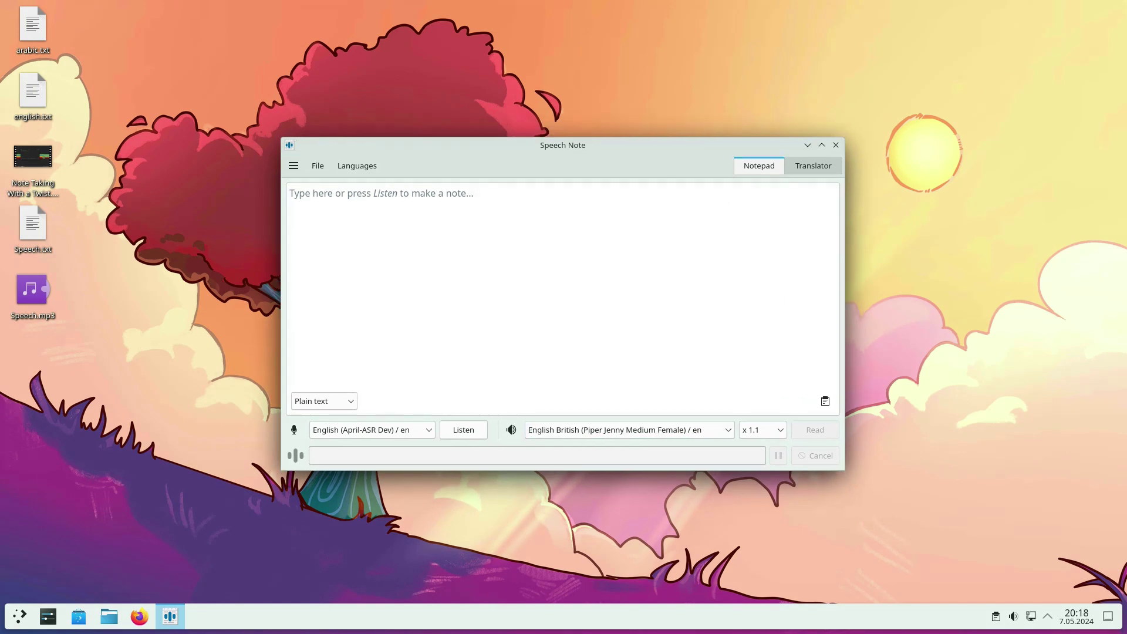
# Step: Go to Speech Note's Accessibility settings
pyautogui.click(299, 162)
pyautogui.click(323, 186)
pyautogui.click(542, 199)
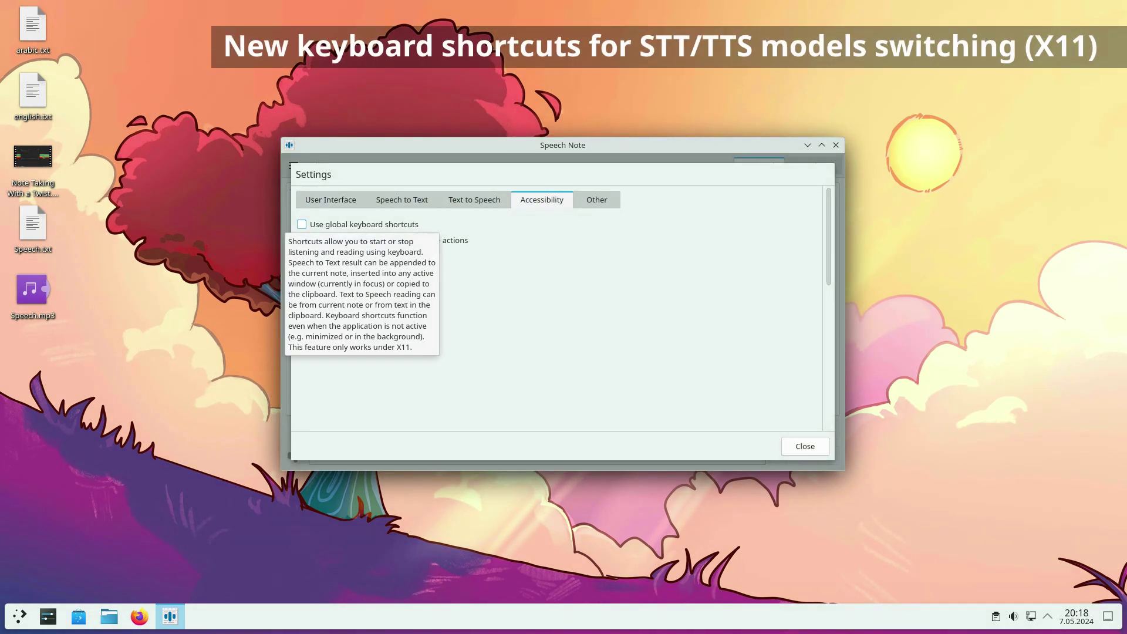
# Step: Enable global keyboard shortcuts and review the shortcut list, focusing the previous TTS model shortcut
pyautogui.click(302, 224)
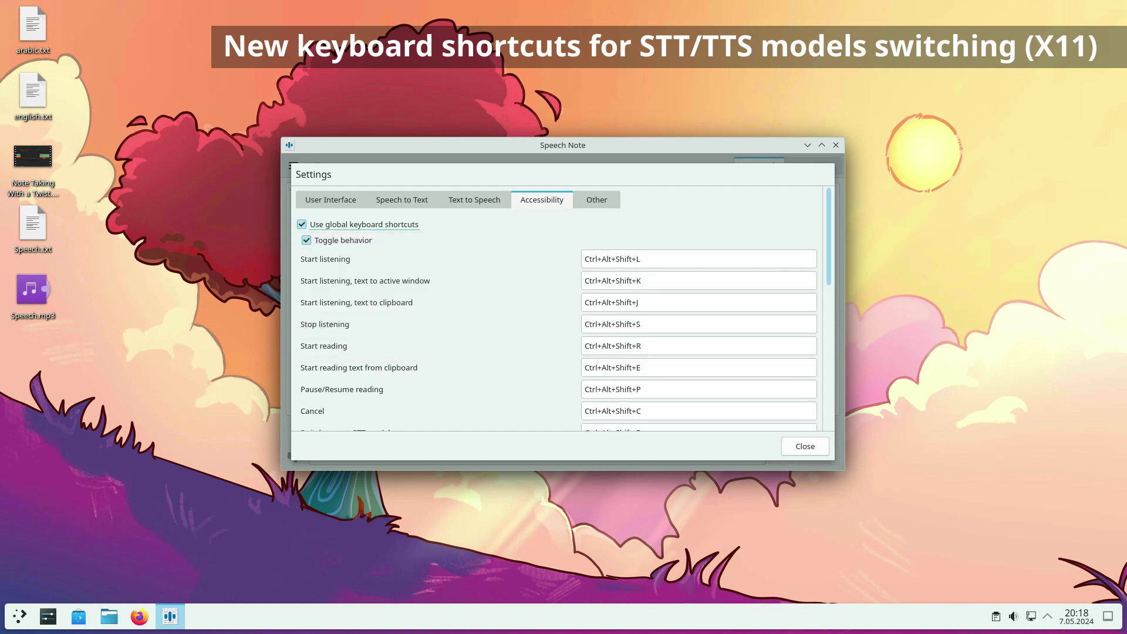
pyautogui.scroll(-5, 564, 307)
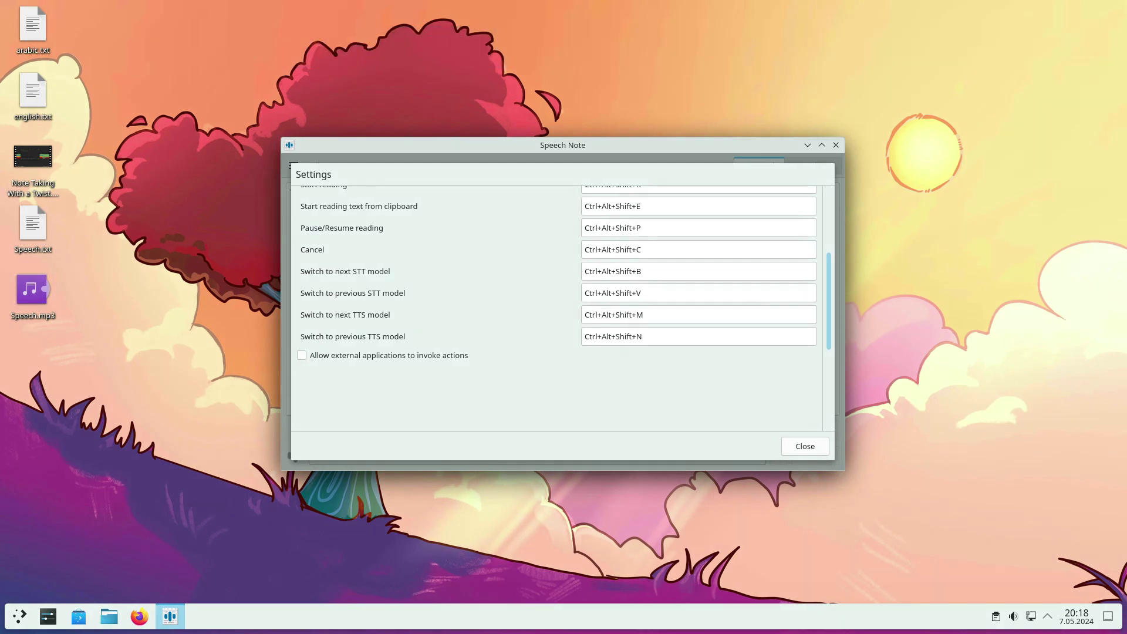
pyautogui.scroll(1, 558, 270)
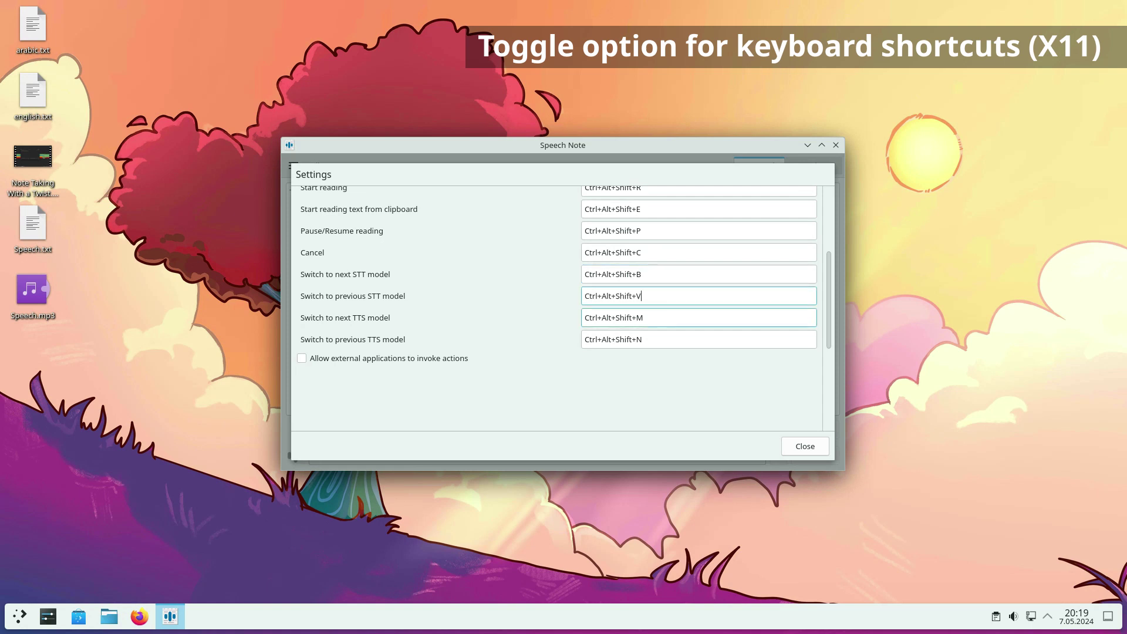
pyautogui.click(643, 340)
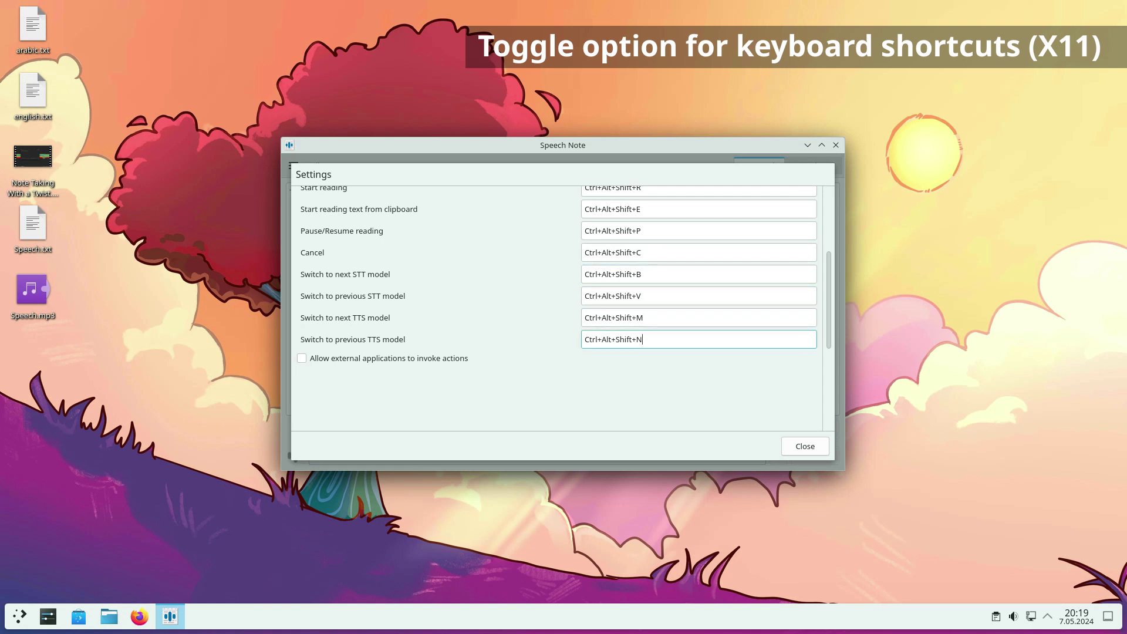
pyautogui.scroll(-2, 563, 273)
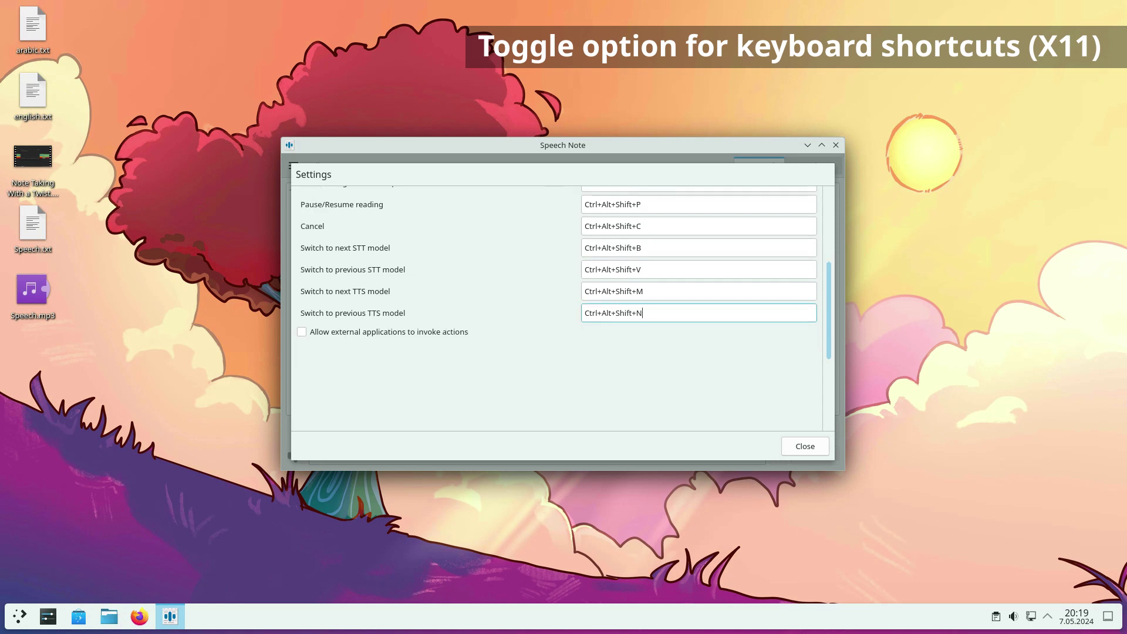
pyautogui.scroll(6, 564, 309)
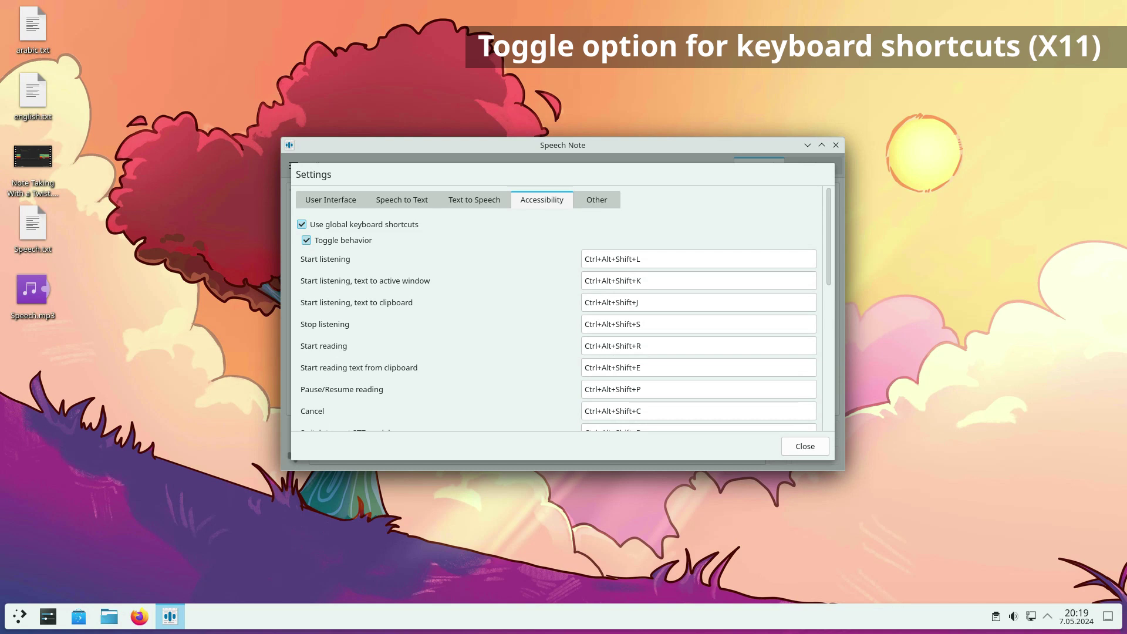
# Step: Switch Toggle behavior off and back on, leaving it enabled
pyautogui.click(344, 240)
pyautogui.click(344, 240)
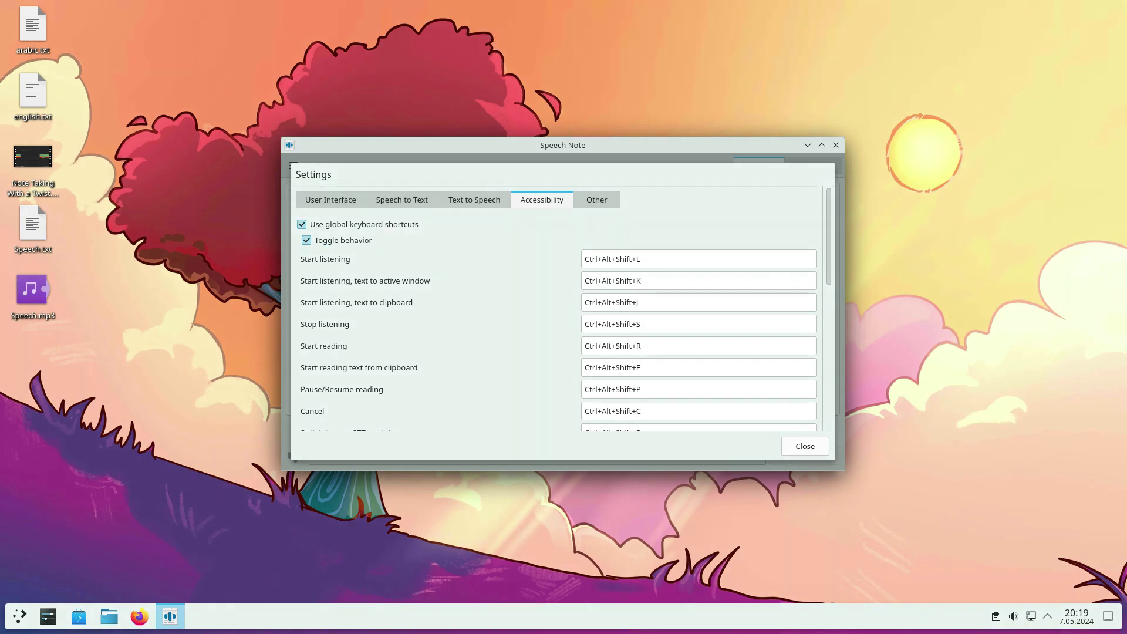
pyautogui.moveTo(343, 240)
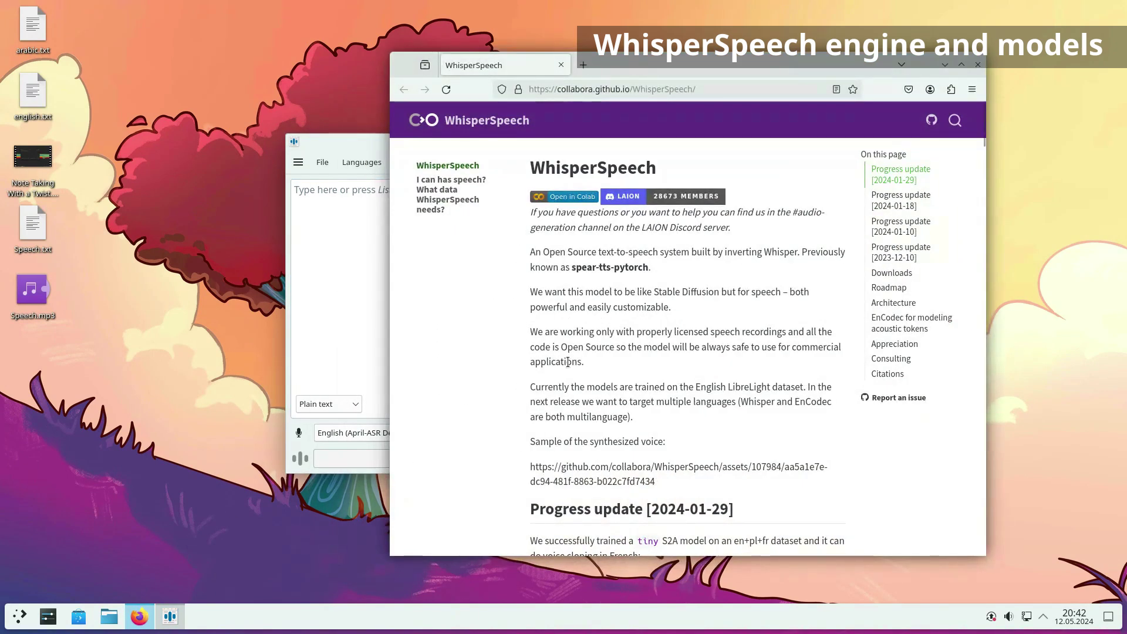
# Step: Highlight and clear the WhisperSpeech heading in Firefox, then bring Speech Note to the front
pyautogui.moveTo(528, 170); pyautogui.dragTo(675, 171)
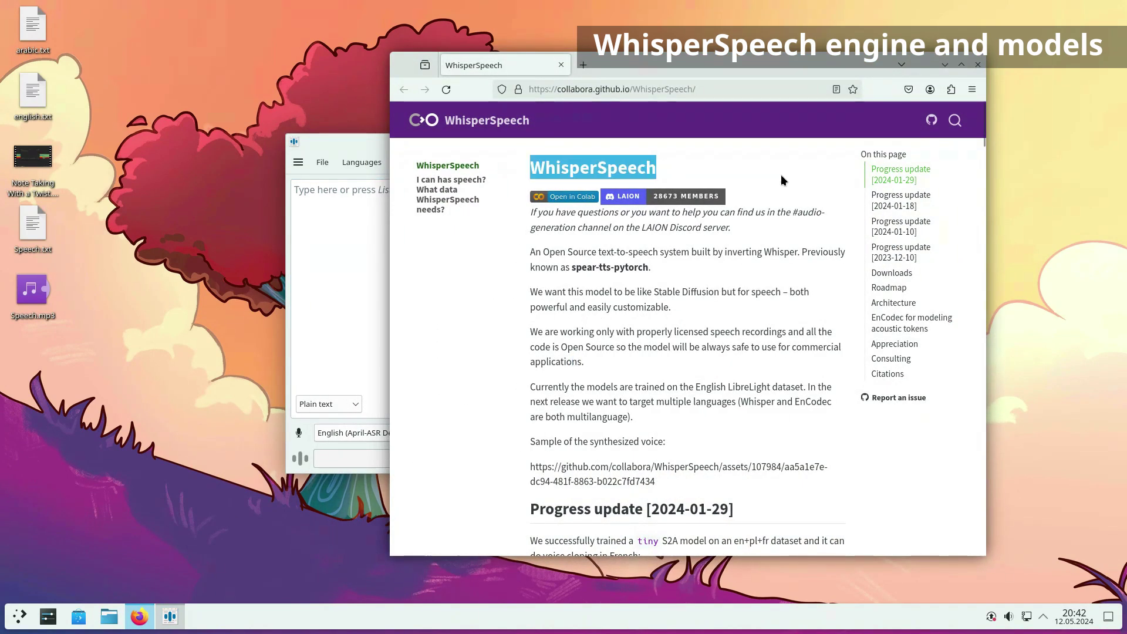
pyautogui.click(822, 173)
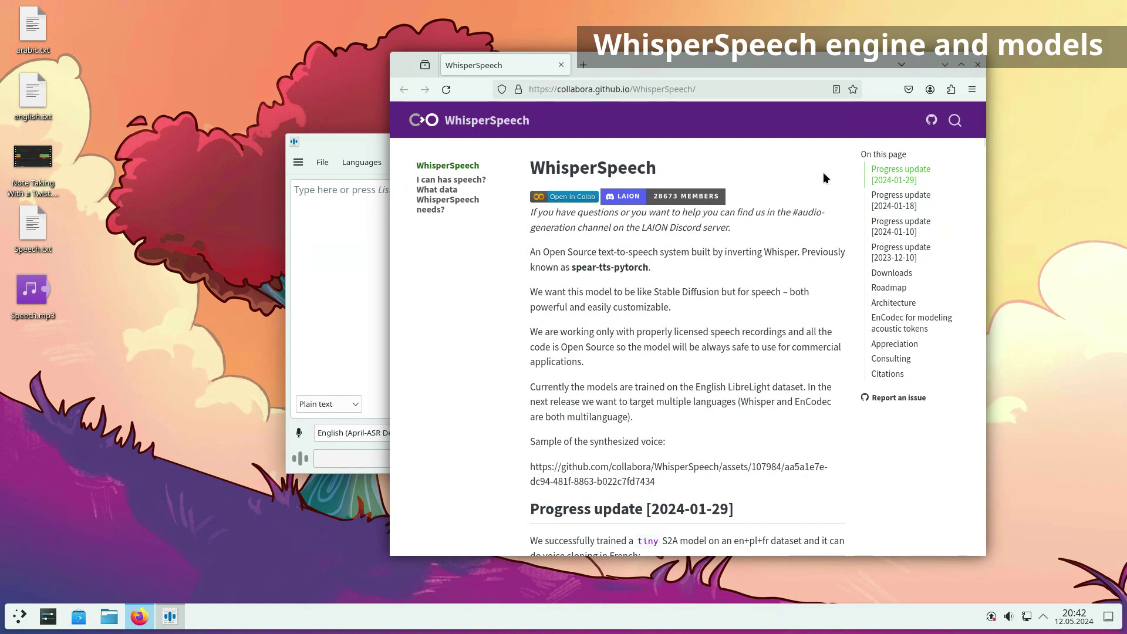
pyautogui.click(347, 274)
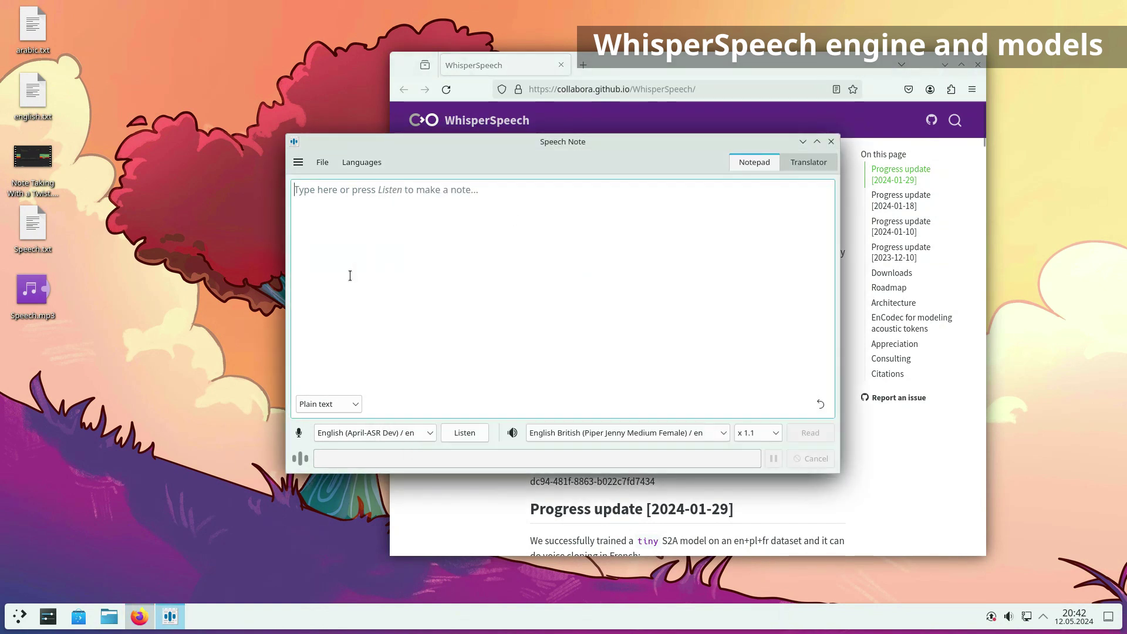
# Step: Search the English models list for 'Whisperspe' to find the WhisperSpeech voices
pyautogui.click(361, 162)
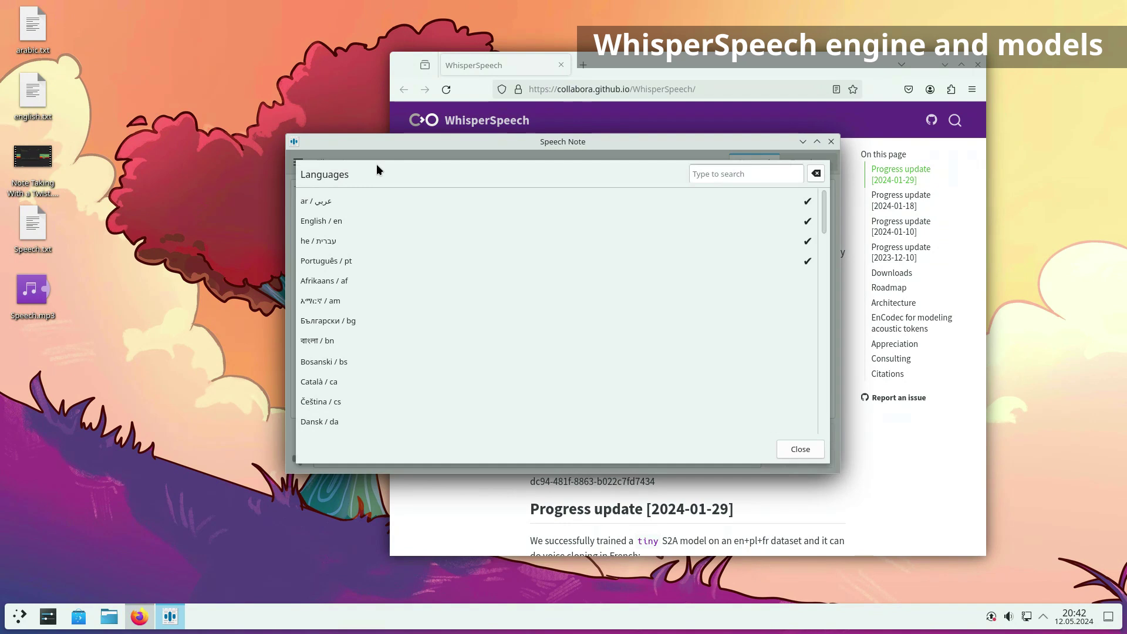
pyautogui.click(325, 220)
pyautogui.click(703, 173)
pyautogui.write('W')
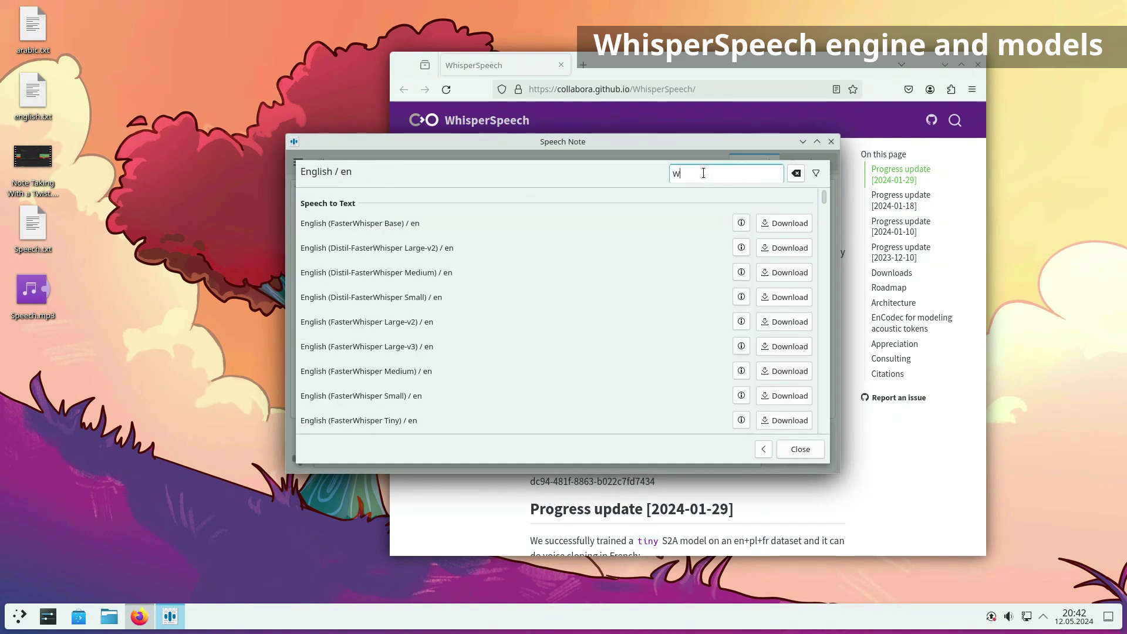
pyautogui.write('hisperspe')
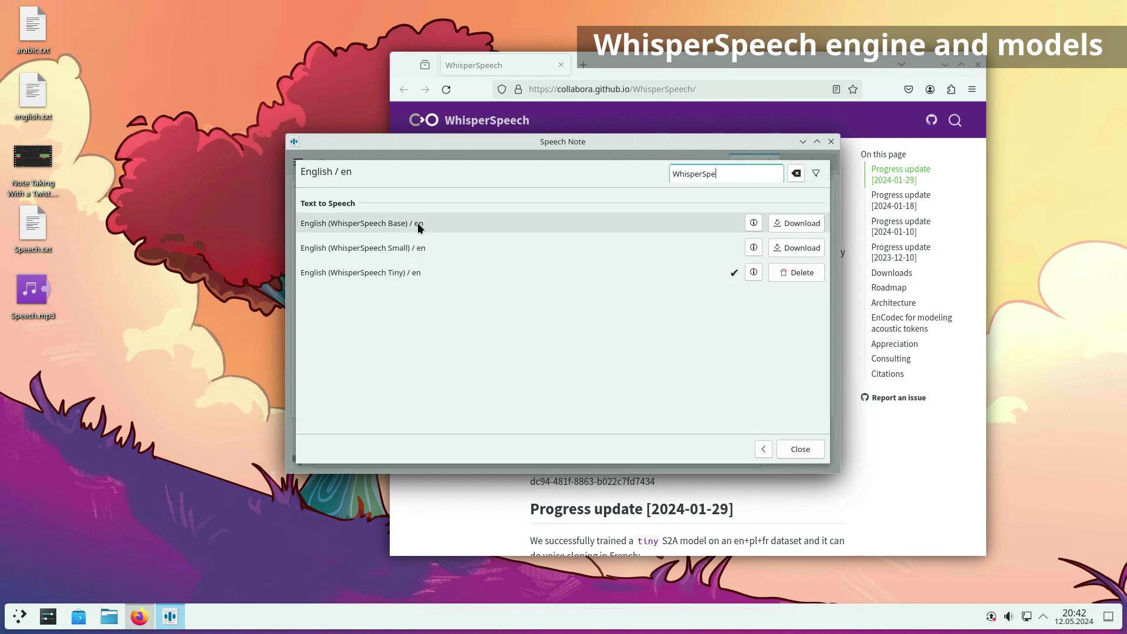
pyautogui.click(801, 450)
# Step: Load Speech.txt into the note and read it aloud with the English (WhisperSpeech Tiny) voice
pyautogui.moveTo(33, 226); pyautogui.dragTo(600, 419)
pyautogui.click(597, 429)
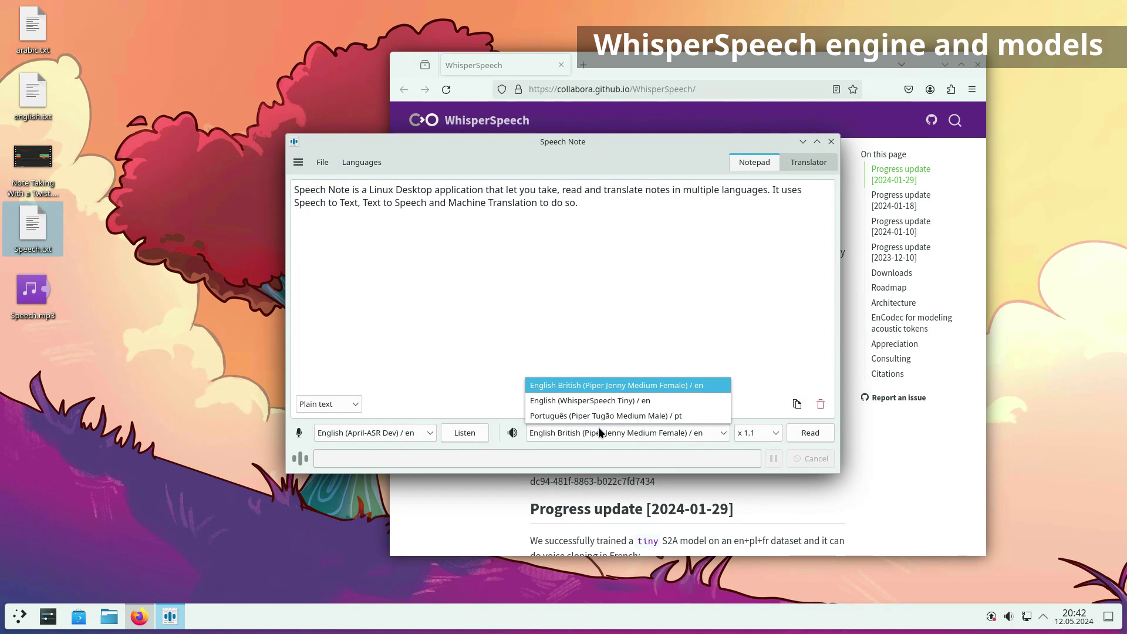
pyautogui.click(615, 402)
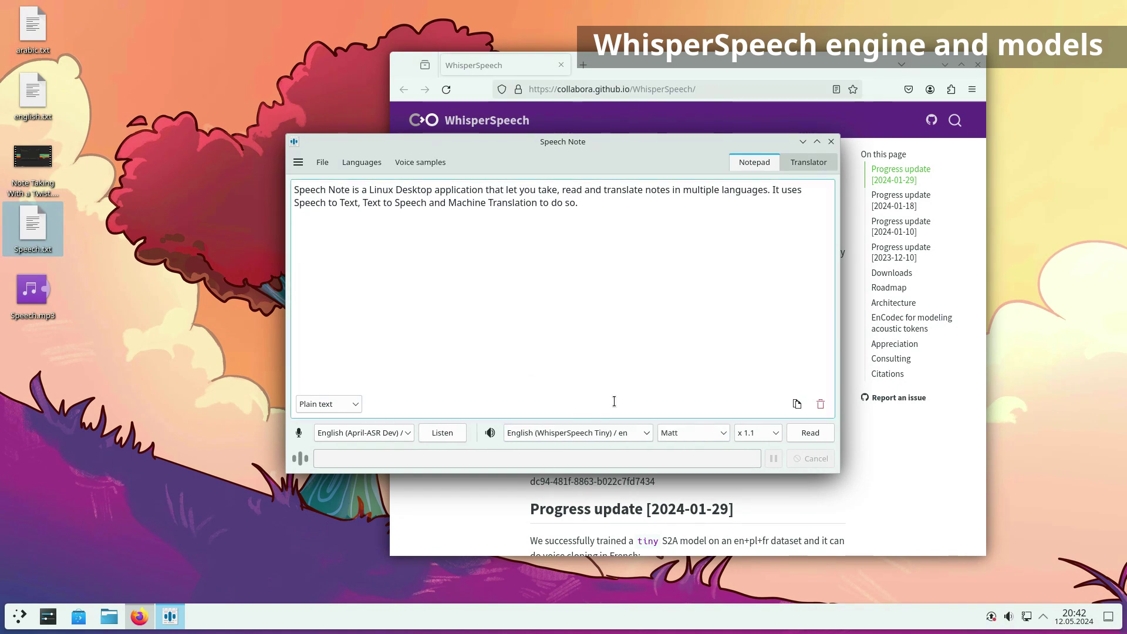
pyautogui.click(823, 435)
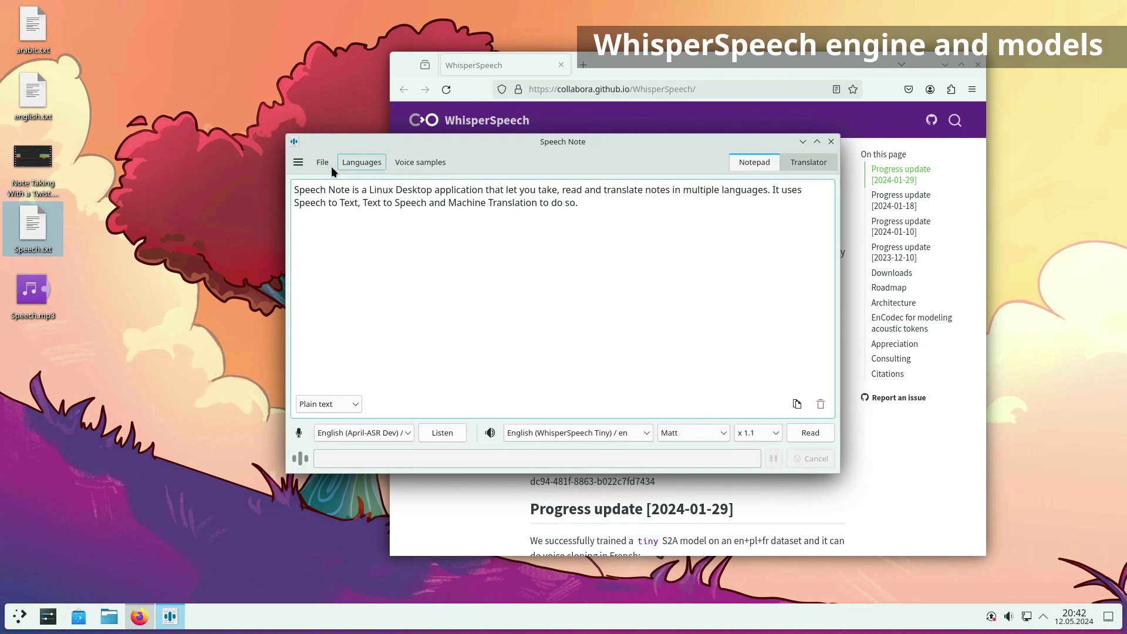
# Step: Go to the Text to Speech page of Settings
pyautogui.click(297, 165)
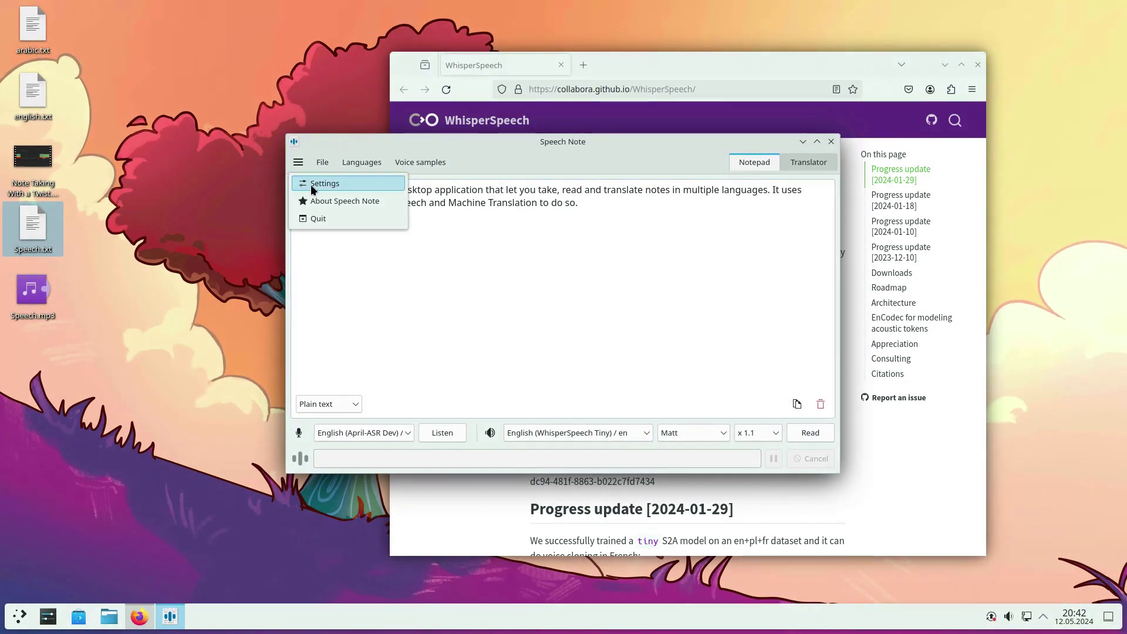
pyautogui.click(313, 184)
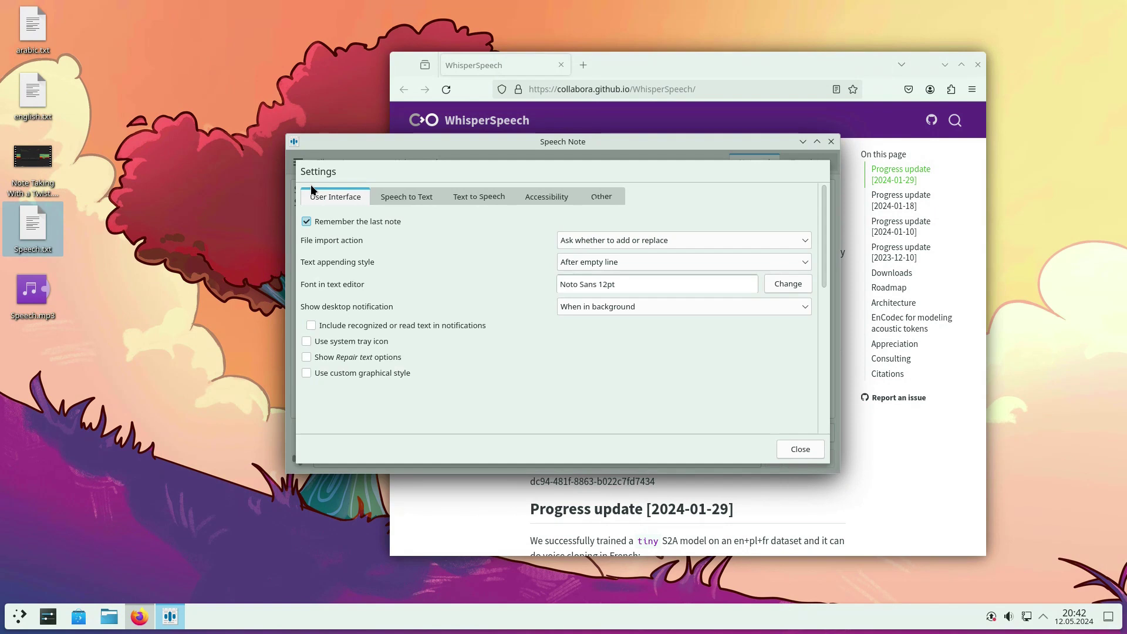
pyautogui.click(485, 196)
pyautogui.moveTo(383, 237)
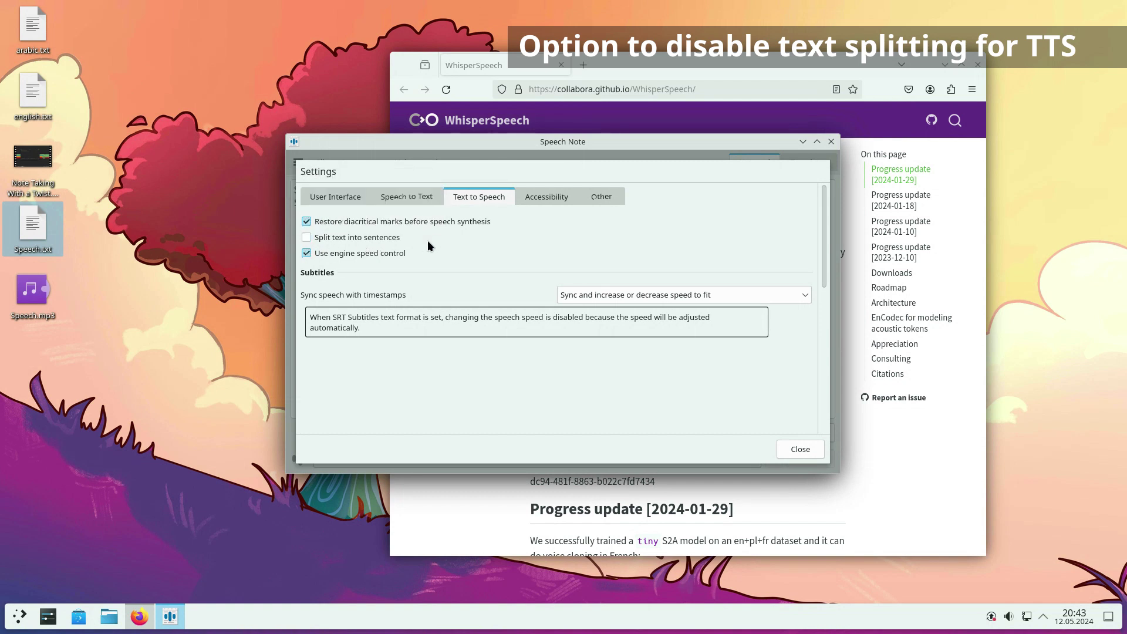
# Step: Read the note aloud with sentence splitting off, then re-enable 'Split text into sentences'
pyautogui.click(801, 452)
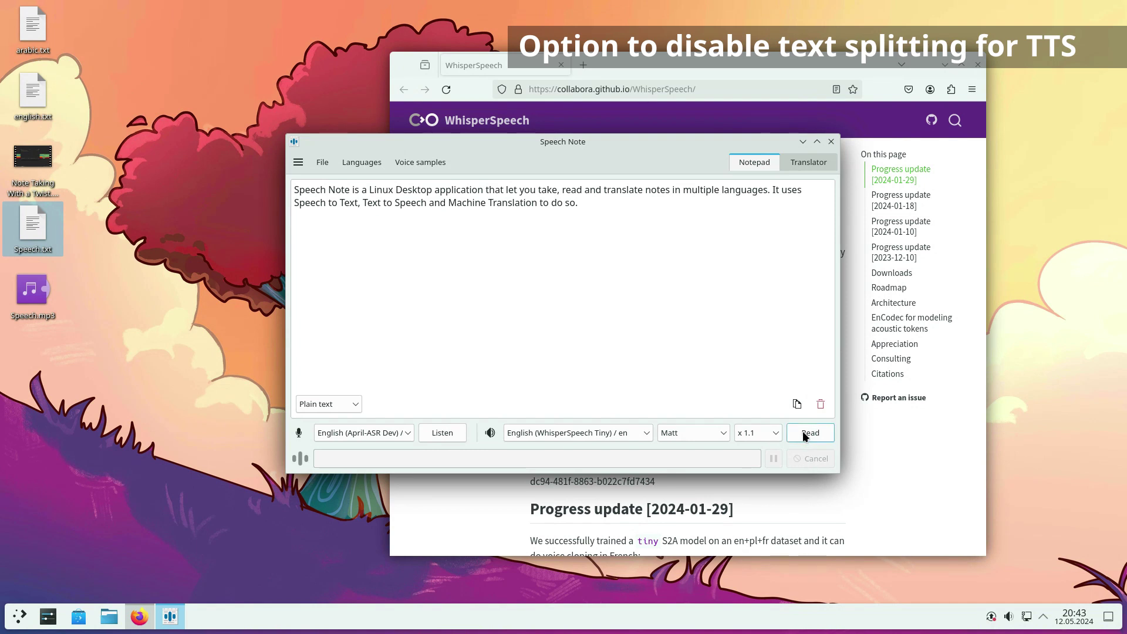
pyautogui.click(806, 434)
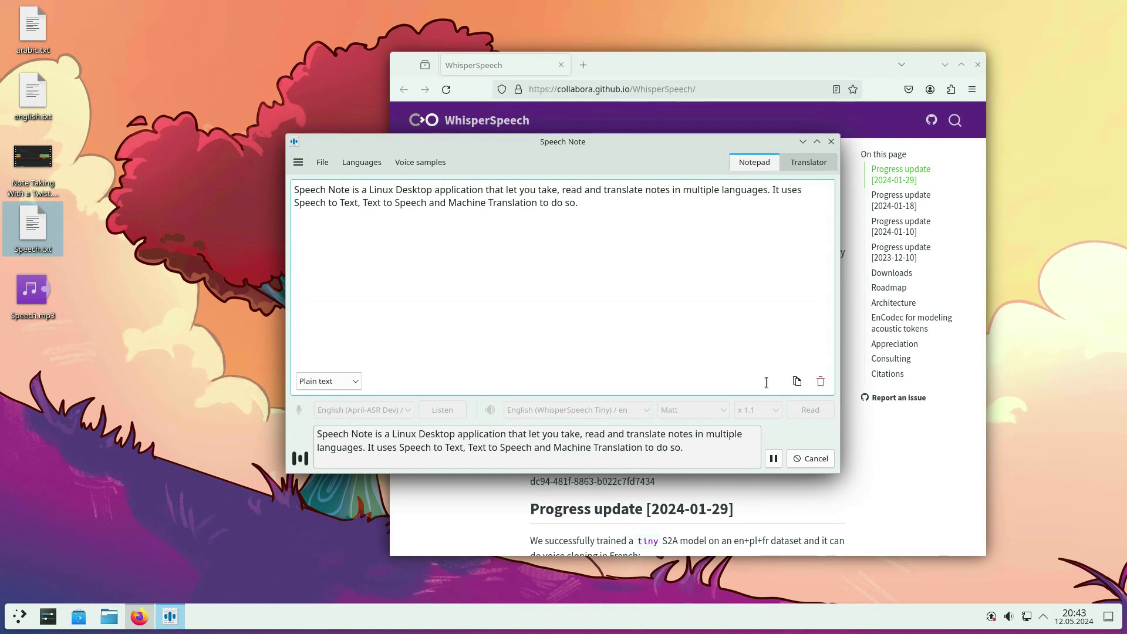
pyautogui.hotkey('ctrl', ',')
pyautogui.click(479, 197)
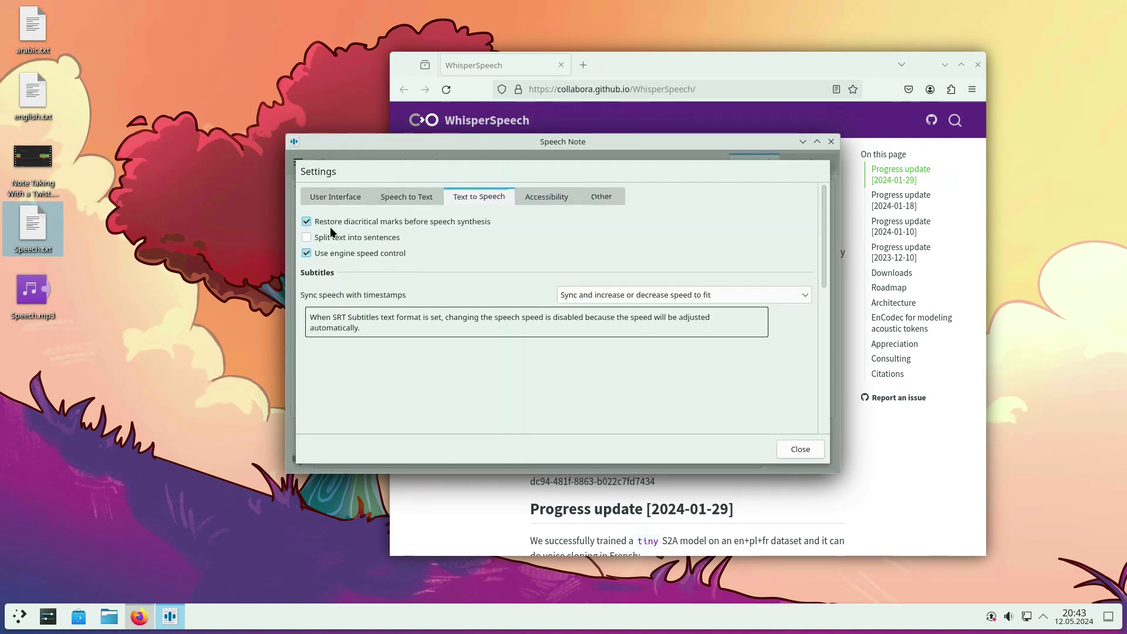
pyautogui.click(306, 239)
pyautogui.click(800, 450)
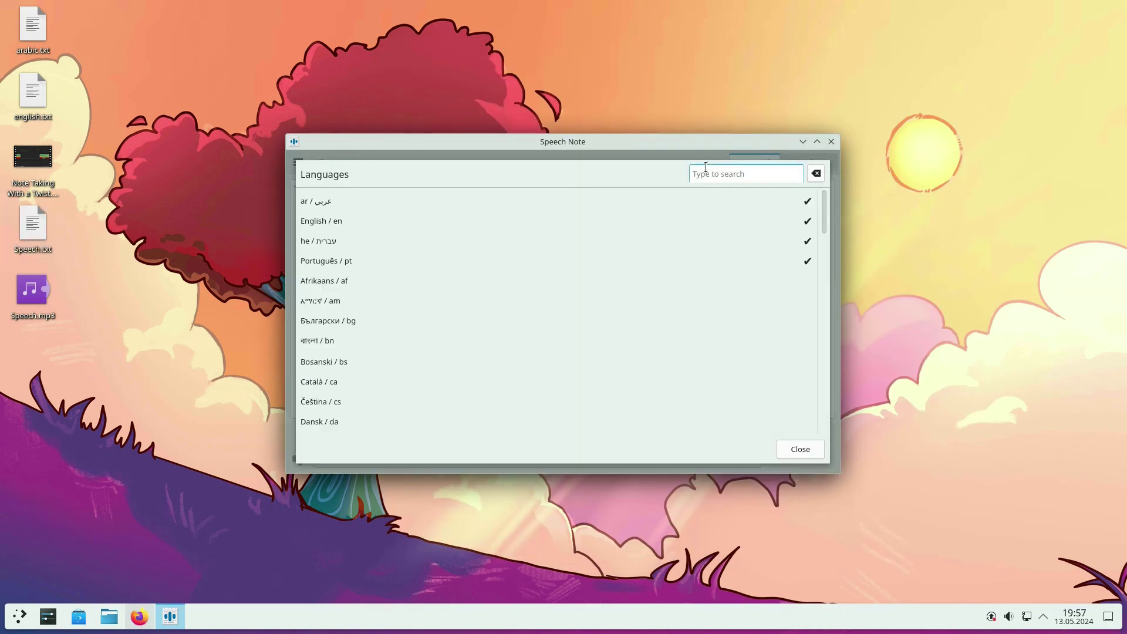
# Step: Open the Slovenščina (sl) models and filter by model type to show only translators
pyautogui.write('sl')
pyautogui.click(395, 224)
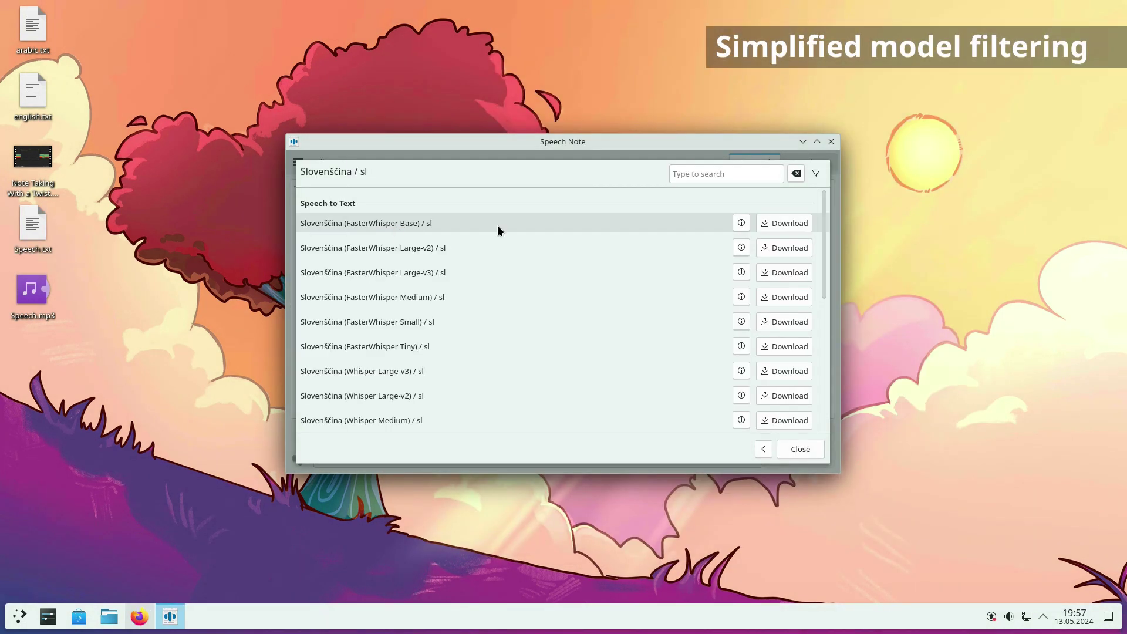
pyautogui.click(816, 173)
pyautogui.click(601, 196)
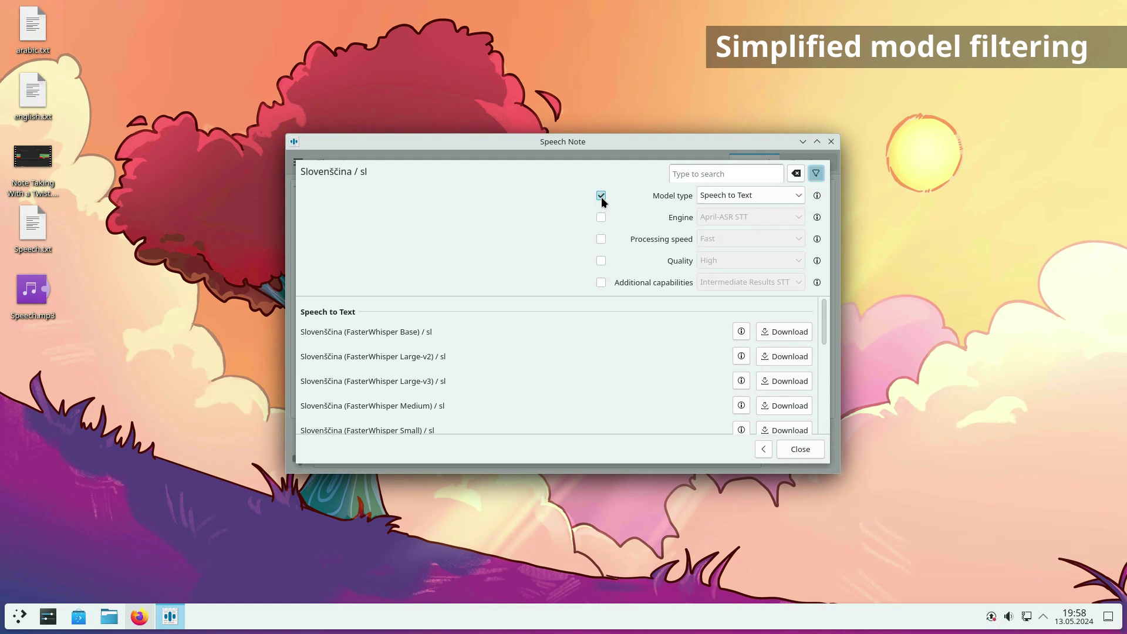
pyautogui.click(789, 193)
pyautogui.click(789, 193)
pyautogui.click(708, 199)
pyautogui.click(721, 242)
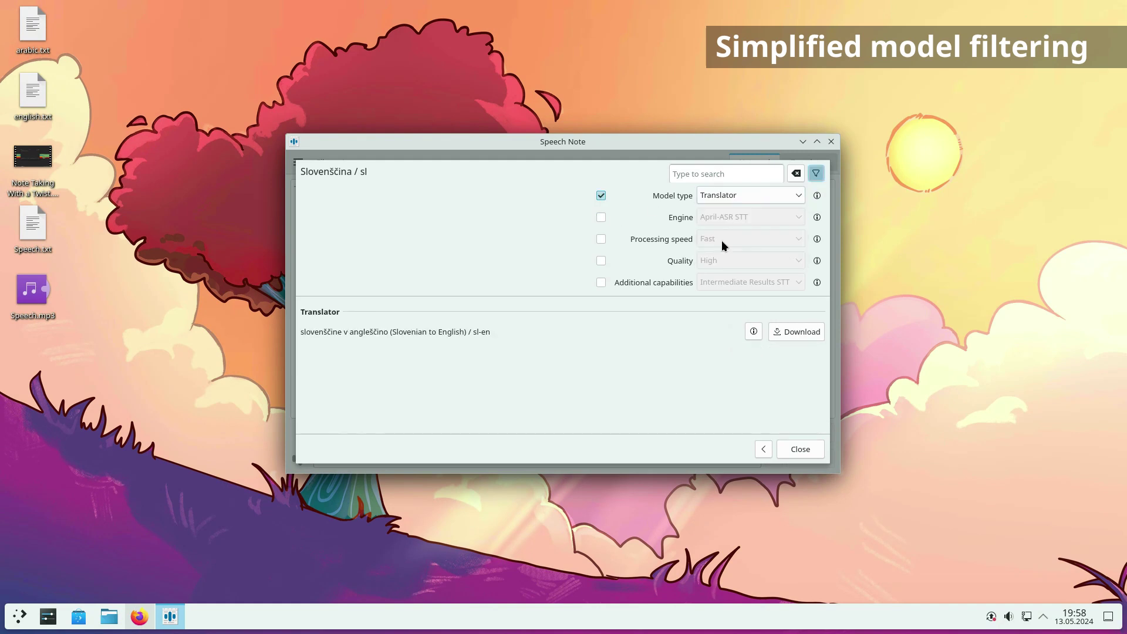
# Step: Switch to the Engine filter, trying Piper TTS, Mimic3 TTS and Other engines
pyautogui.click(601, 196)
pyautogui.click(601, 217)
pyautogui.click(764, 217)
pyautogui.click(738, 362)
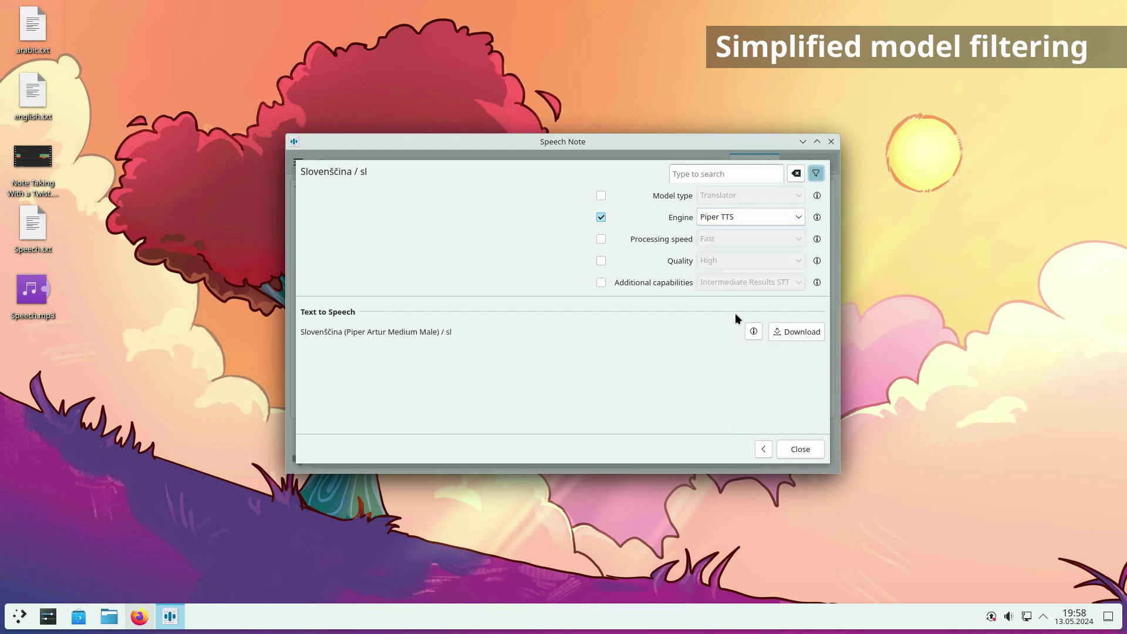
pyautogui.click(741, 217)
pyautogui.click(741, 341)
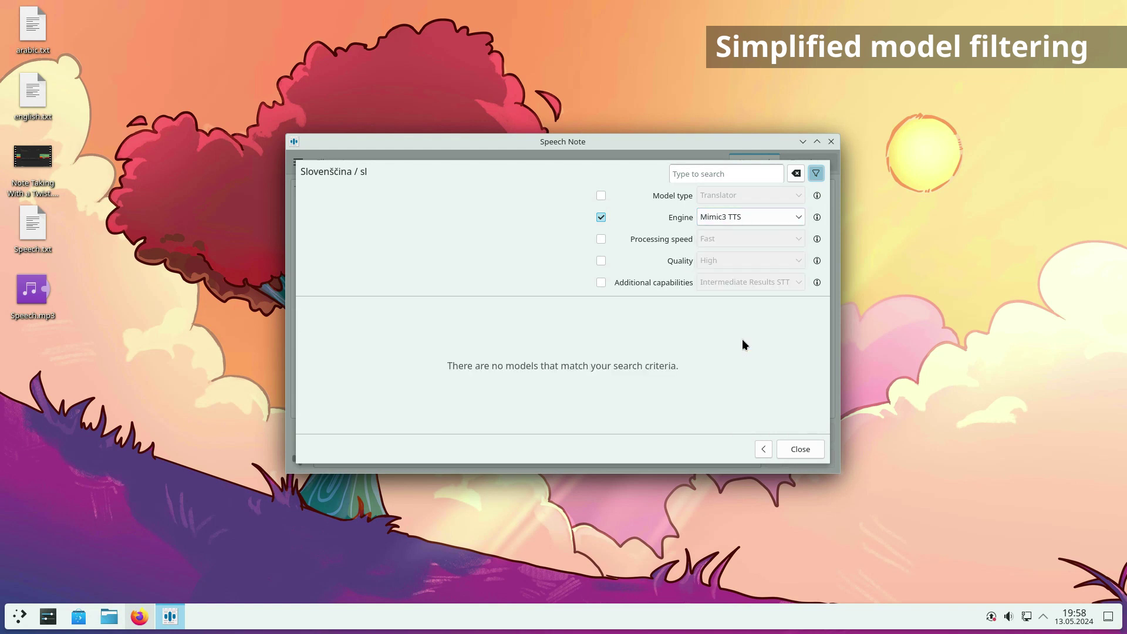
pyautogui.click(752, 219)
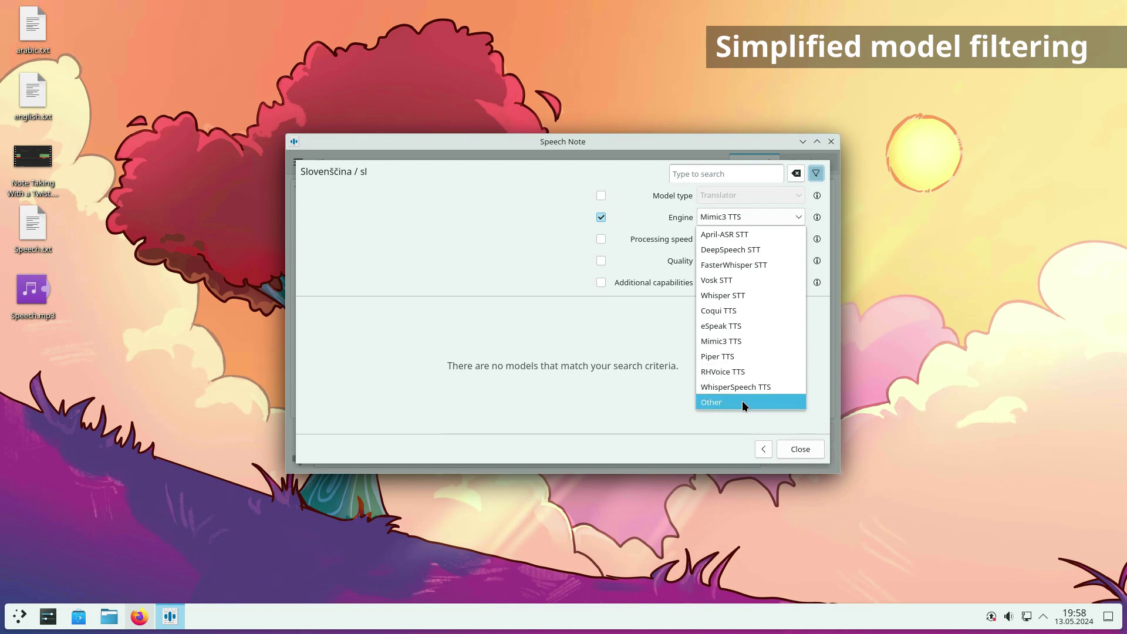
pyautogui.click(741, 401)
# Step: Try the processing speed and Voice Cloning TTS capability filters, then settle on Engine: Piper TTS
pyautogui.click(601, 217)
pyautogui.click(602, 239)
pyautogui.click(602, 239)
pyautogui.click(601, 282)
pyautogui.click(751, 283)
pyautogui.click(743, 329)
pyautogui.click(601, 283)
pyautogui.click(602, 217)
pyautogui.click(748, 217)
pyautogui.click(741, 356)
# Step: Search languages for 'per', open fa and filter its models to Piper TTS voices
pyautogui.click(764, 449)
pyautogui.write('per')
pyautogui.click(598, 220)
pyautogui.click(818, 174)
pyautogui.click(601, 217)
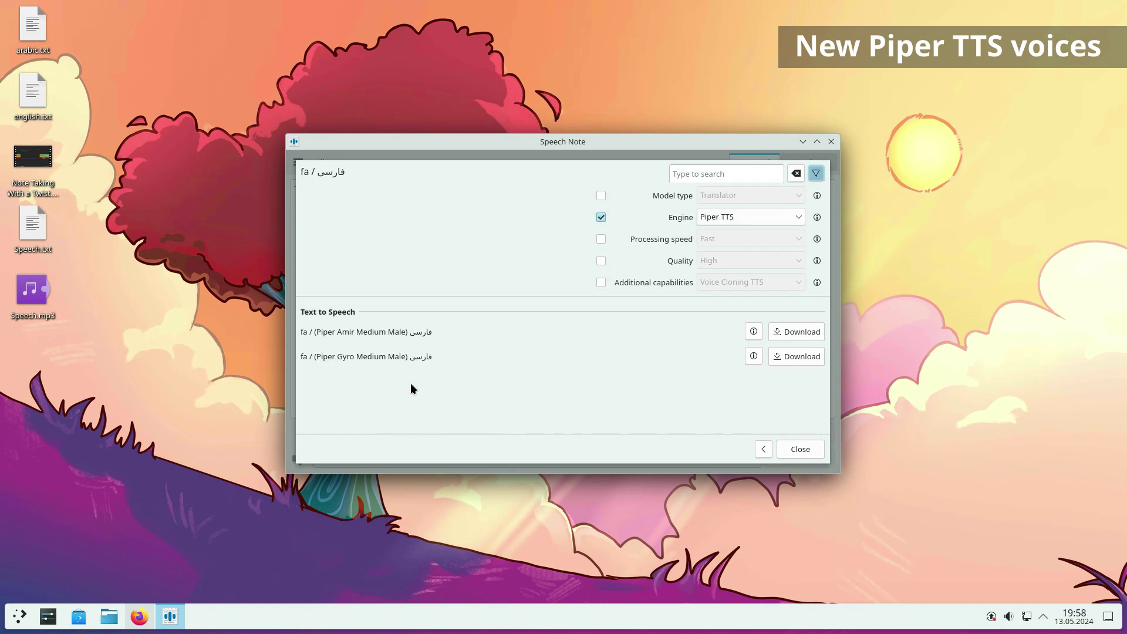
# Step: Replace the language search with 'turk', open Türkçe / tr, then return to the list
pyautogui.click(763, 449)
pyautogui.doubleClick(700, 174)
pyautogui.write('turk')
pyautogui.click(628, 205)
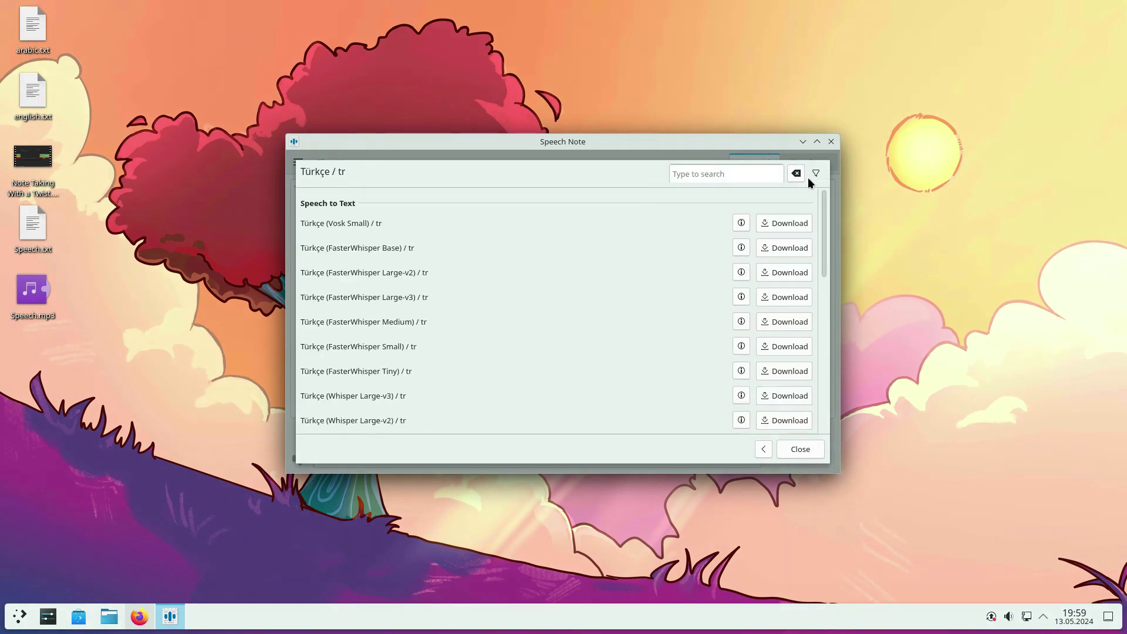
pyautogui.click(816, 174)
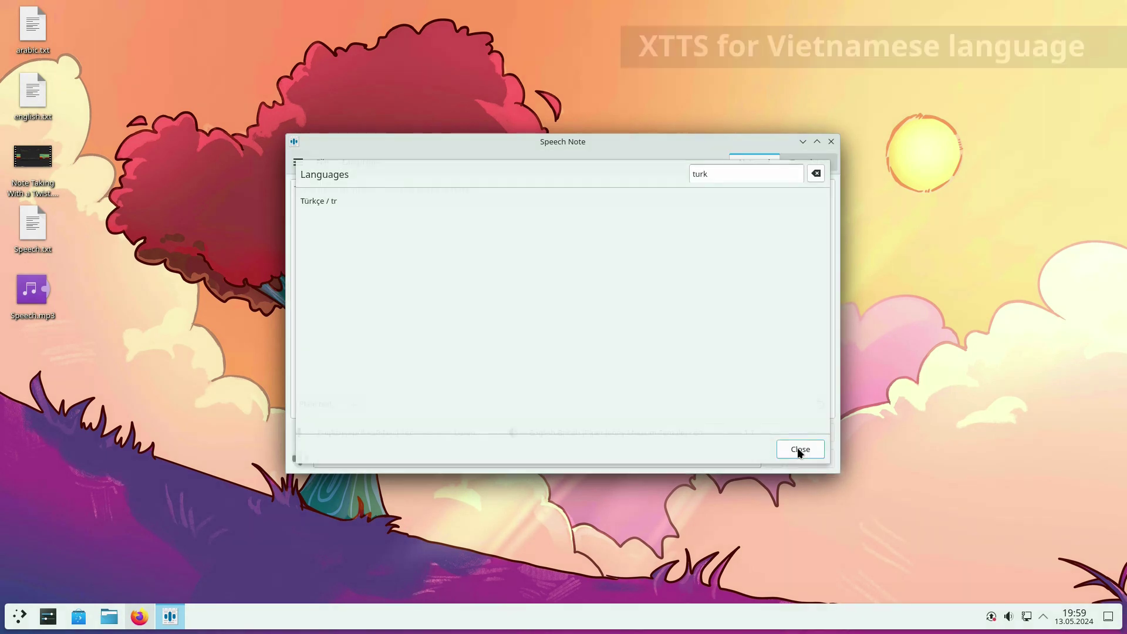
# Step: Close Languages and choose the Tiếng Việt (Coqui viXTTS) text-to-speech voice
pyautogui.click(798, 449)
pyautogui.click(139, 618)
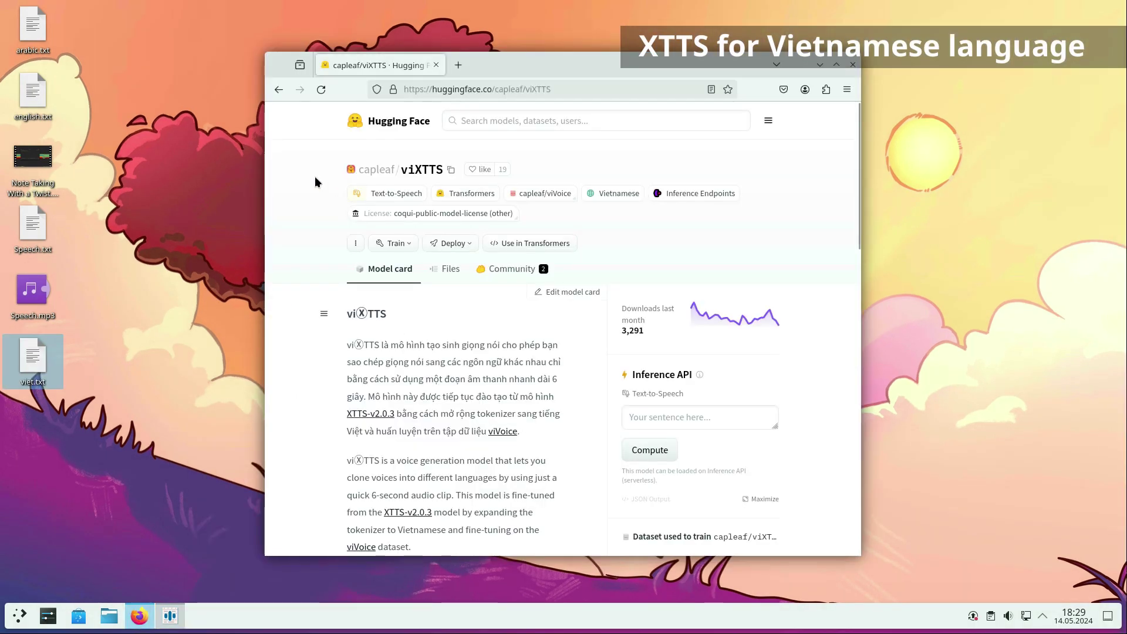
pyautogui.click(170, 616)
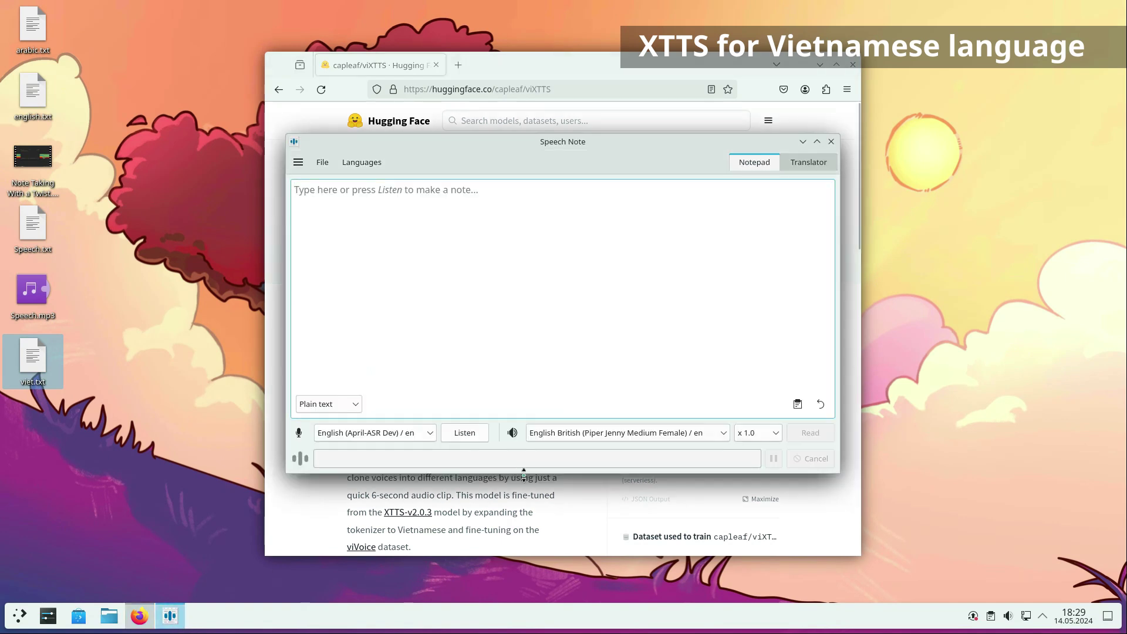
pyautogui.click(608, 434)
pyautogui.click(587, 418)
# Step: Load viet.txt into the note, read it aloud, then clear the note
pyautogui.moveTo(91, 357); pyautogui.dragTo(438, 294)
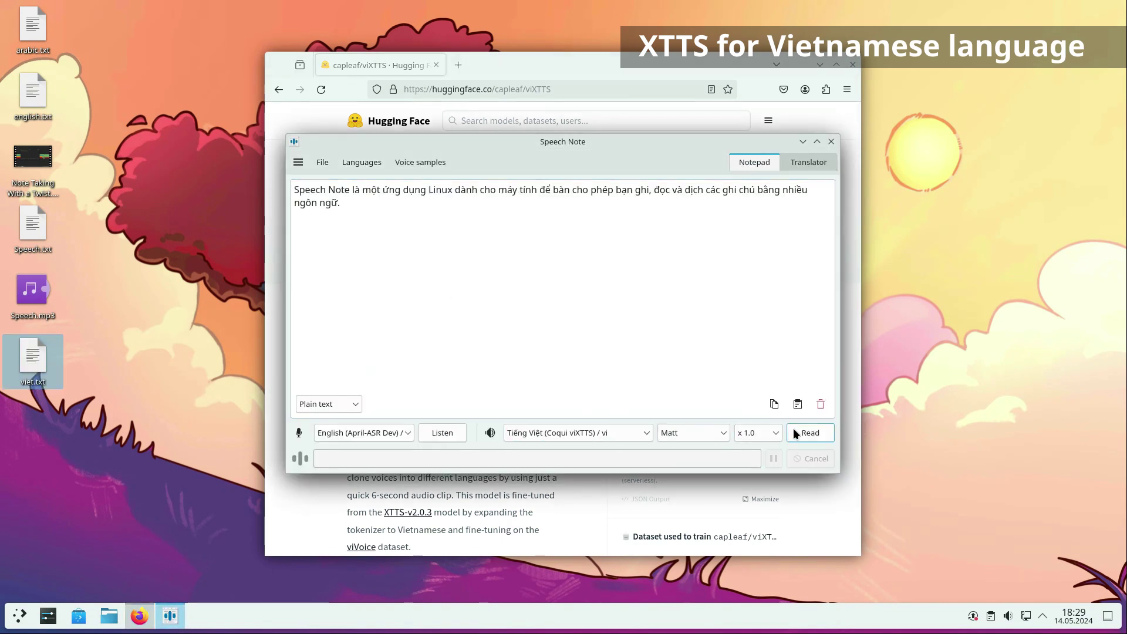
pyautogui.click(798, 432)
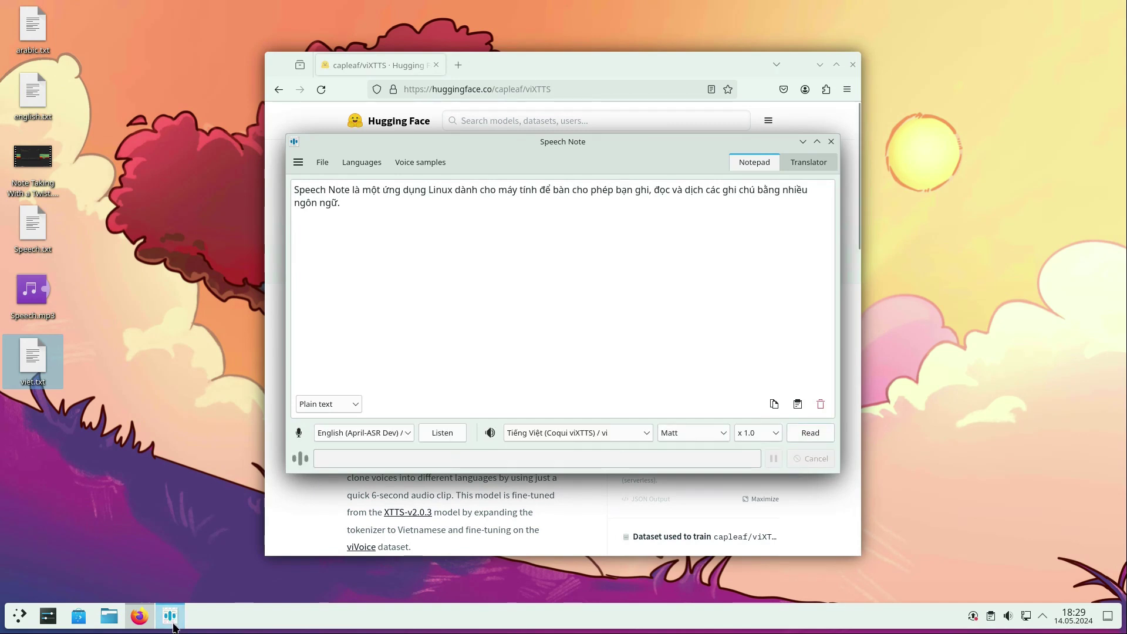
pyautogui.click(140, 616)
pyautogui.click(703, 434)
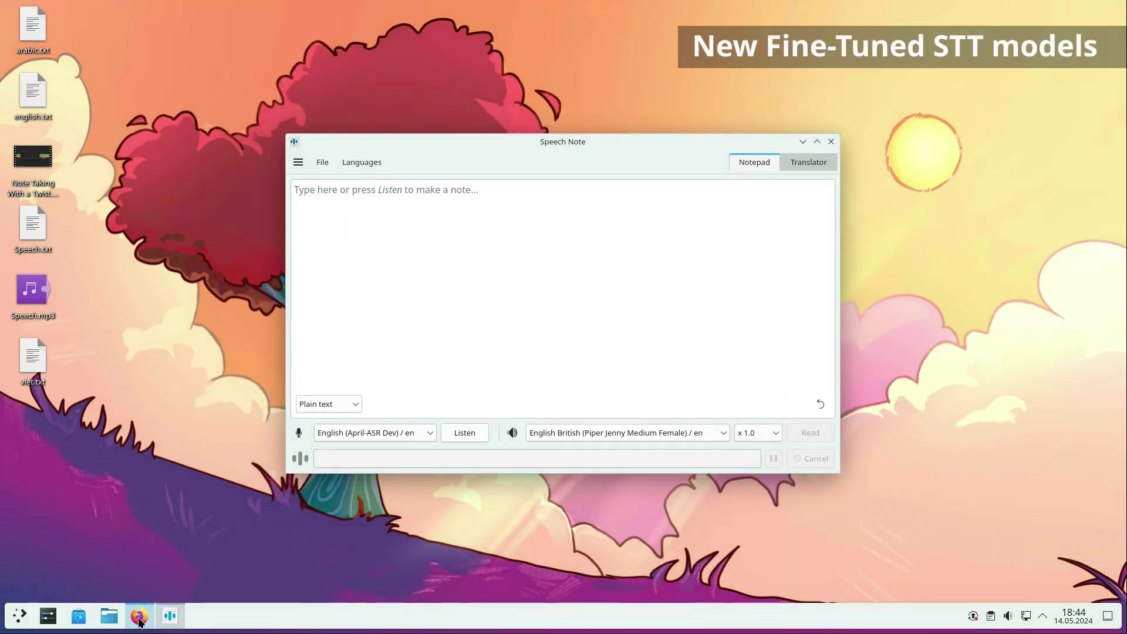
# Step: View the distil-large-v3, Polish distil-whisper-large-v3-pl and samolego whisper-small-slovenian Hugging Face pages
pyautogui.click(140, 616)
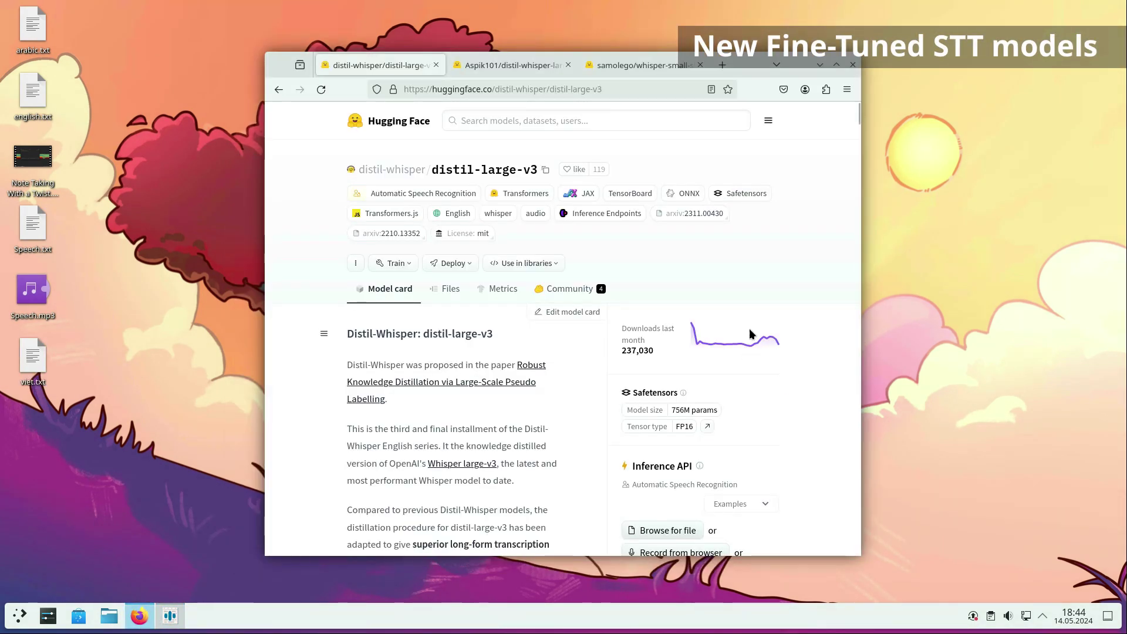
pyautogui.moveTo(348, 334); pyautogui.dragTo(548, 337)
pyautogui.click(549, 337)
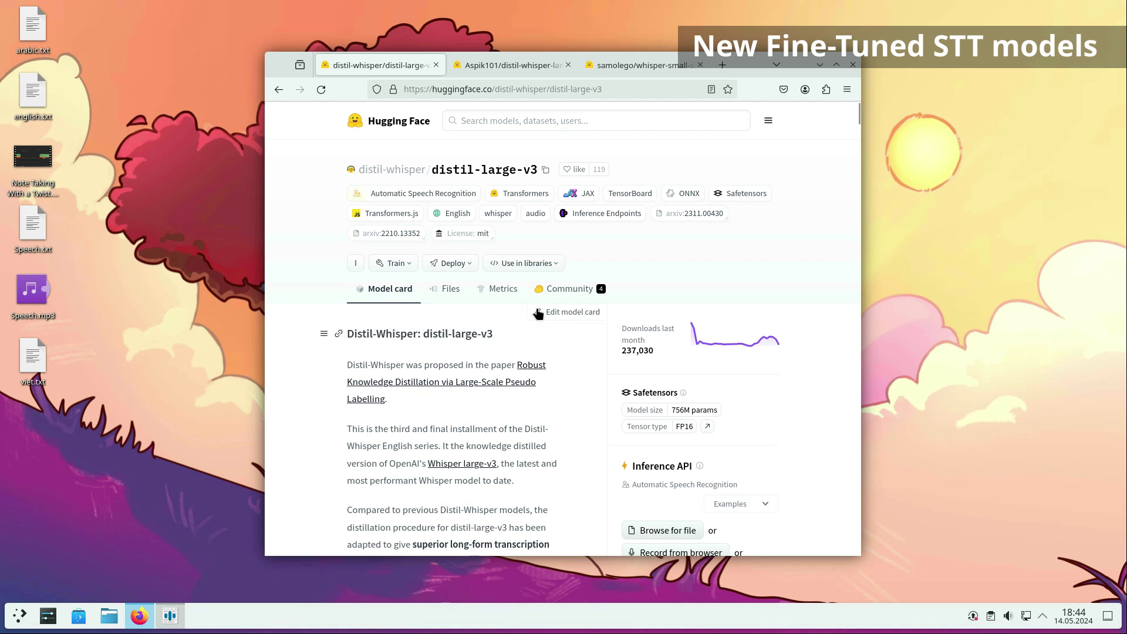
pyautogui.click(521, 71)
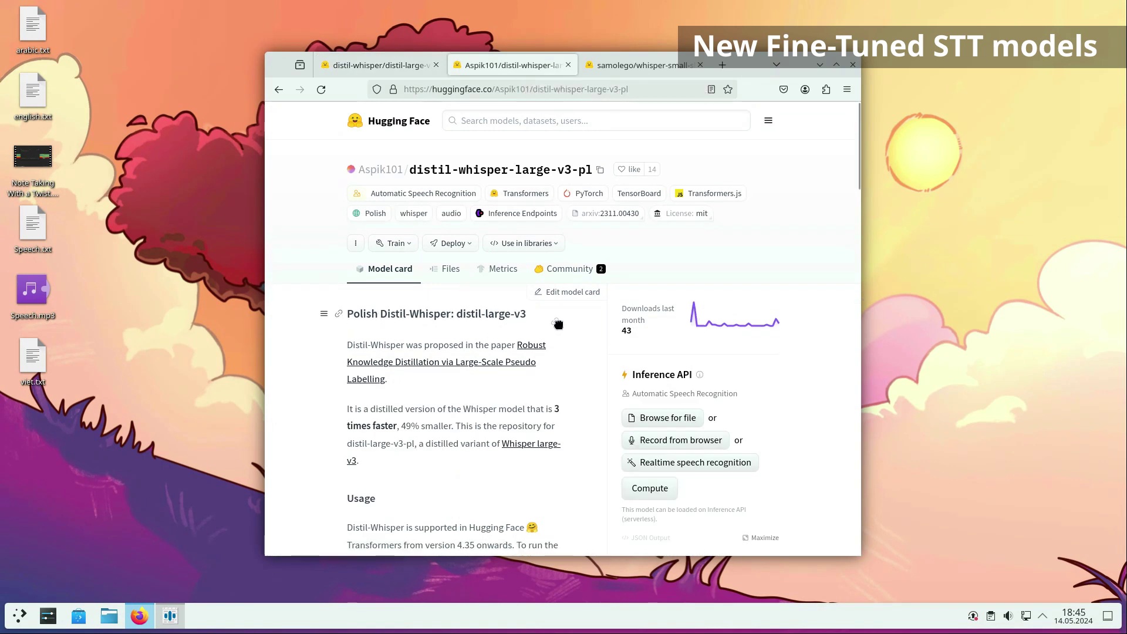
pyautogui.click(625, 68)
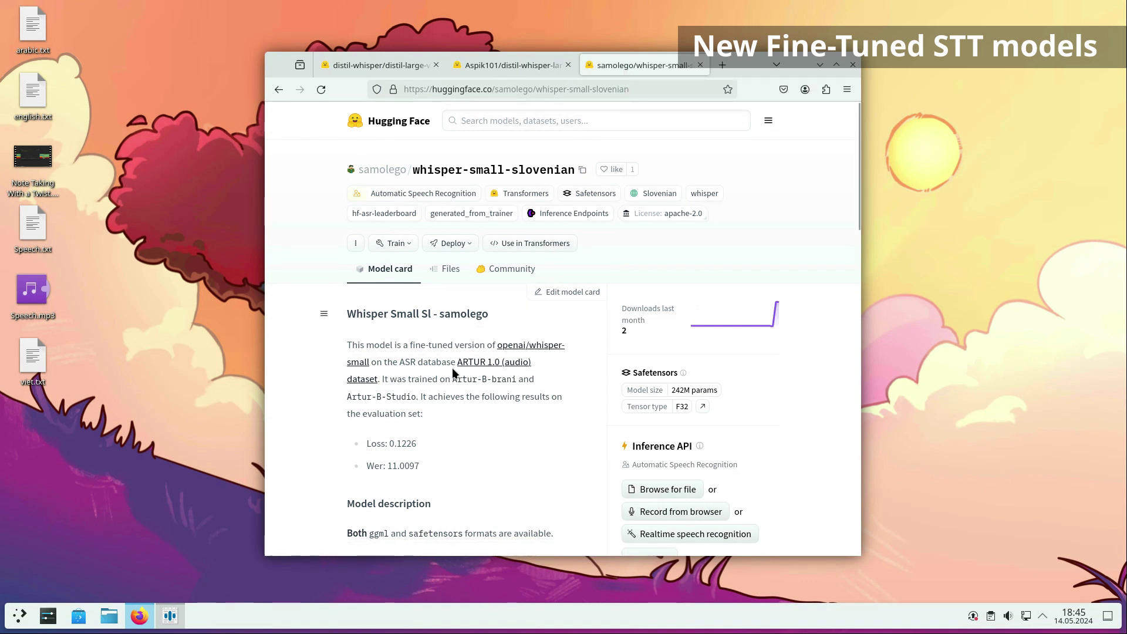
# Step: In the Translator, translate sl.txt from Slovenian into English, then clear it
pyautogui.click(820, 64)
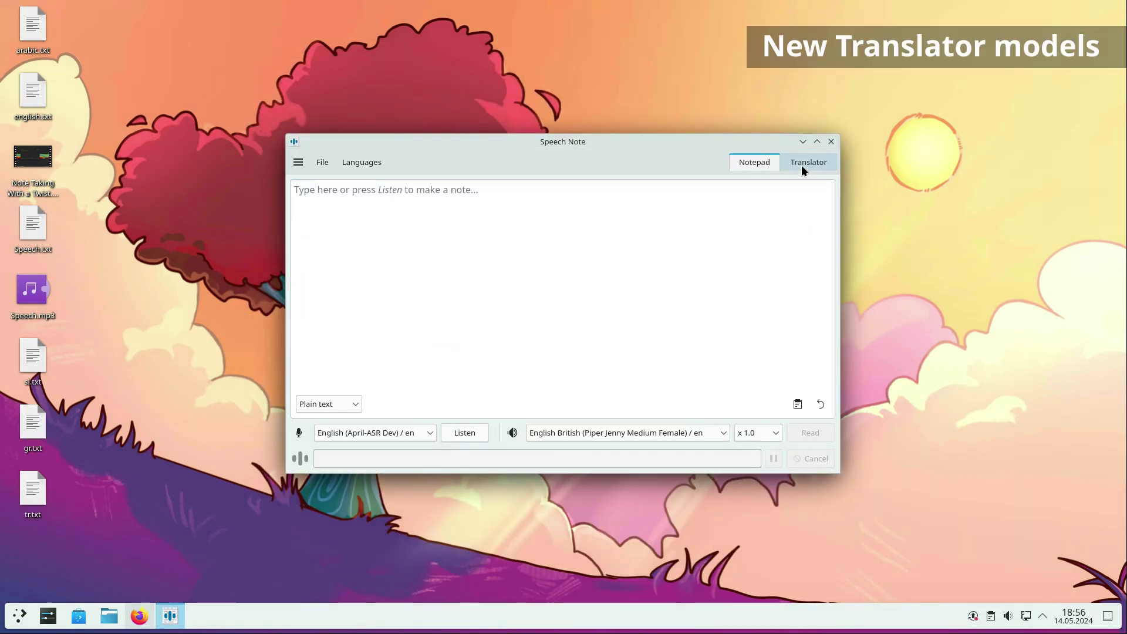
pyautogui.click(802, 164)
pyautogui.moveTo(32, 358); pyautogui.dragTo(352, 293)
pyautogui.click(463, 435)
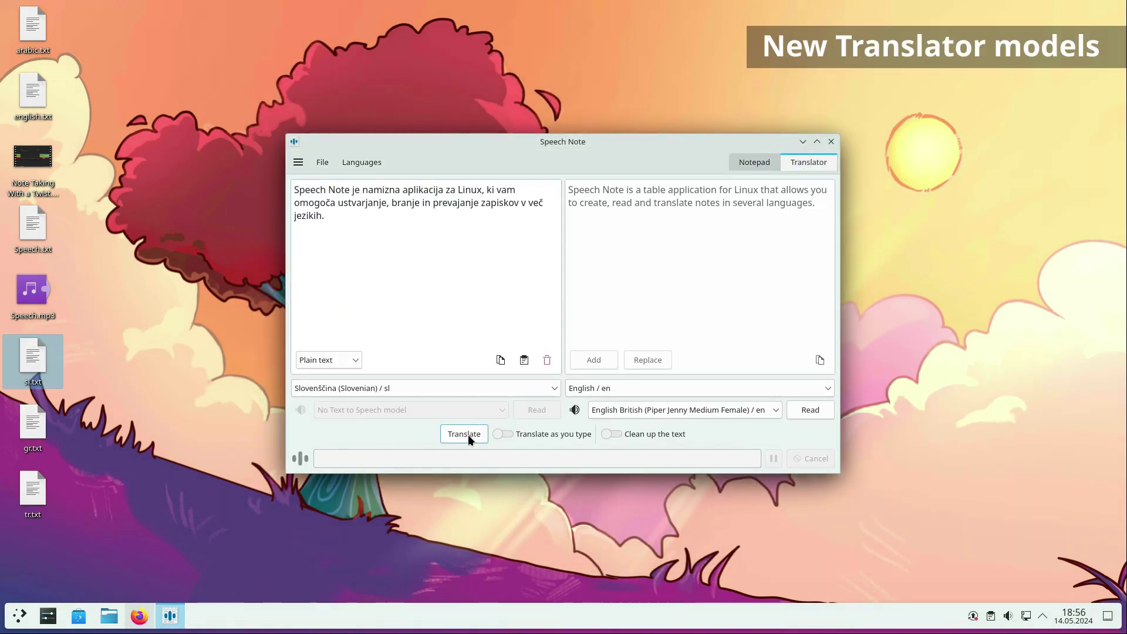
pyautogui.click(547, 360)
# Step: Set the source language to Greek and translate gr.txt into English, then clear it
pyautogui.click(348, 387)
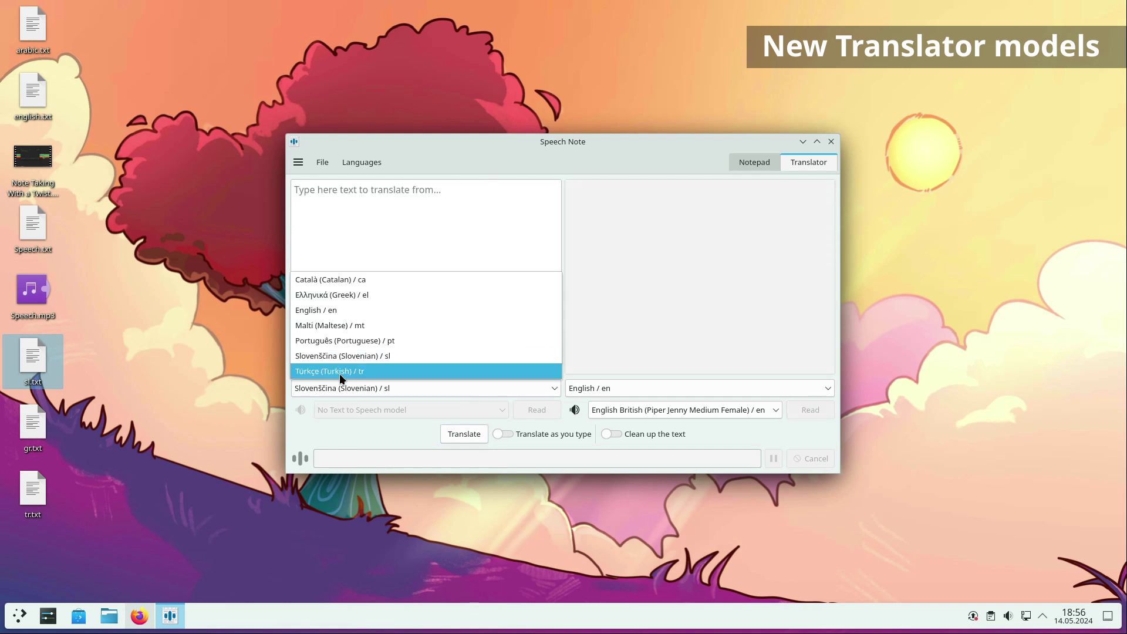
pyautogui.click(359, 300)
pyautogui.moveTo(33, 422); pyautogui.dragTo(411, 264)
pyautogui.click(474, 431)
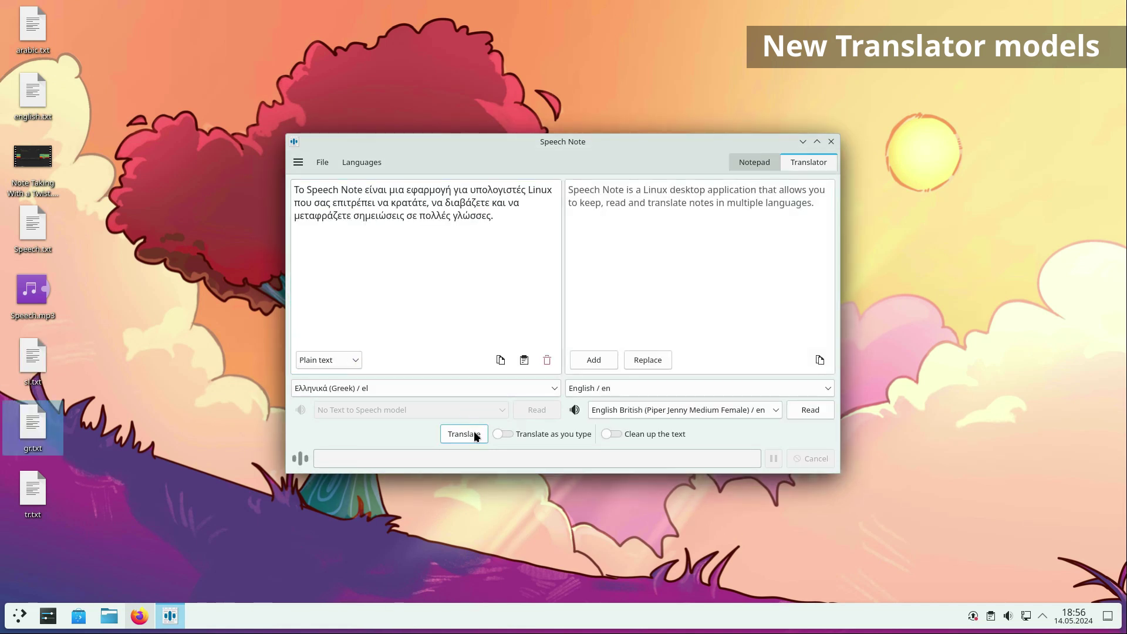
pyautogui.click(547, 360)
# Step: Translate tr.txt from Turkish into English, then return to the Notepad
pyautogui.click(423, 386)
pyautogui.click(410, 372)
pyautogui.click(220, 433)
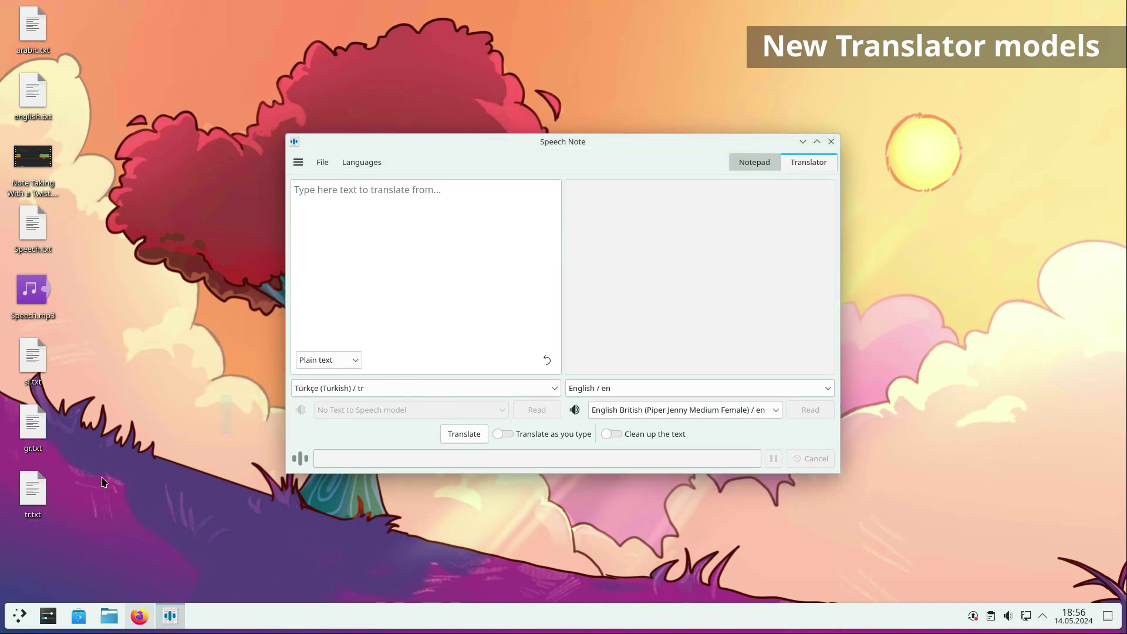
pyautogui.moveTo(33, 491); pyautogui.dragTo(418, 329)
pyautogui.click(475, 435)
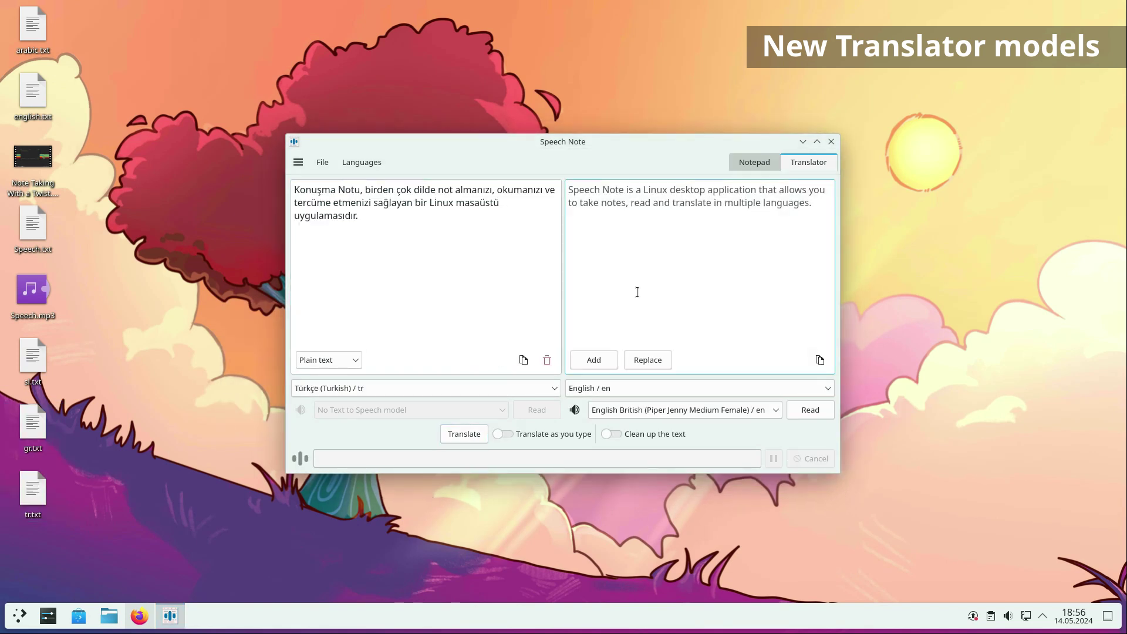
pyautogui.click(764, 163)
pyautogui.click(820, 404)
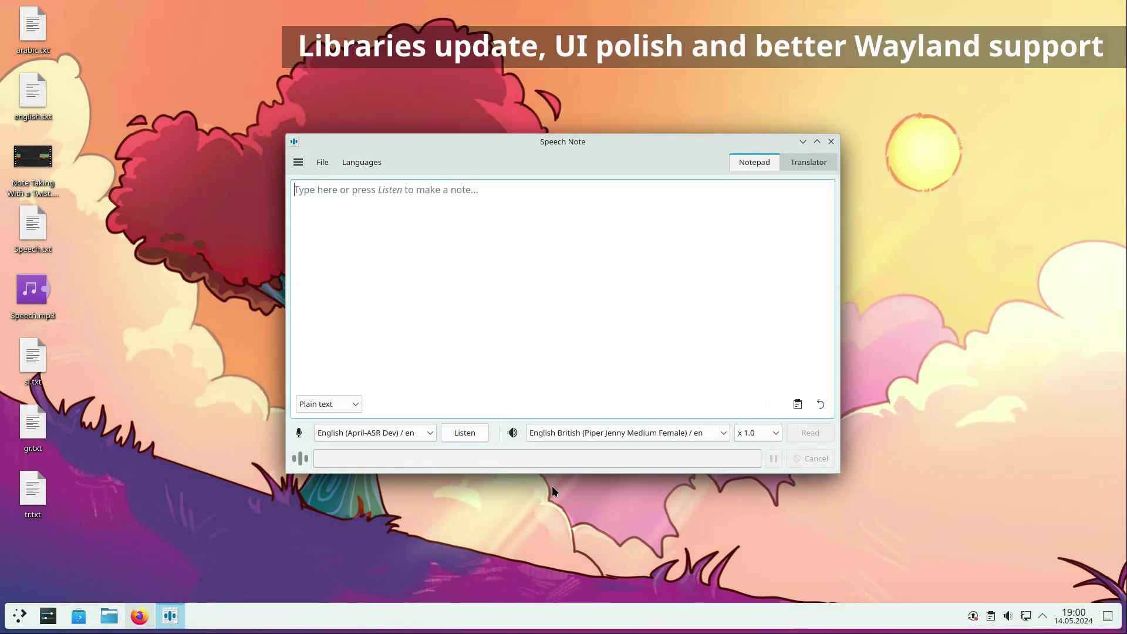
pyautogui.click(299, 162)
pyautogui.click(338, 241)
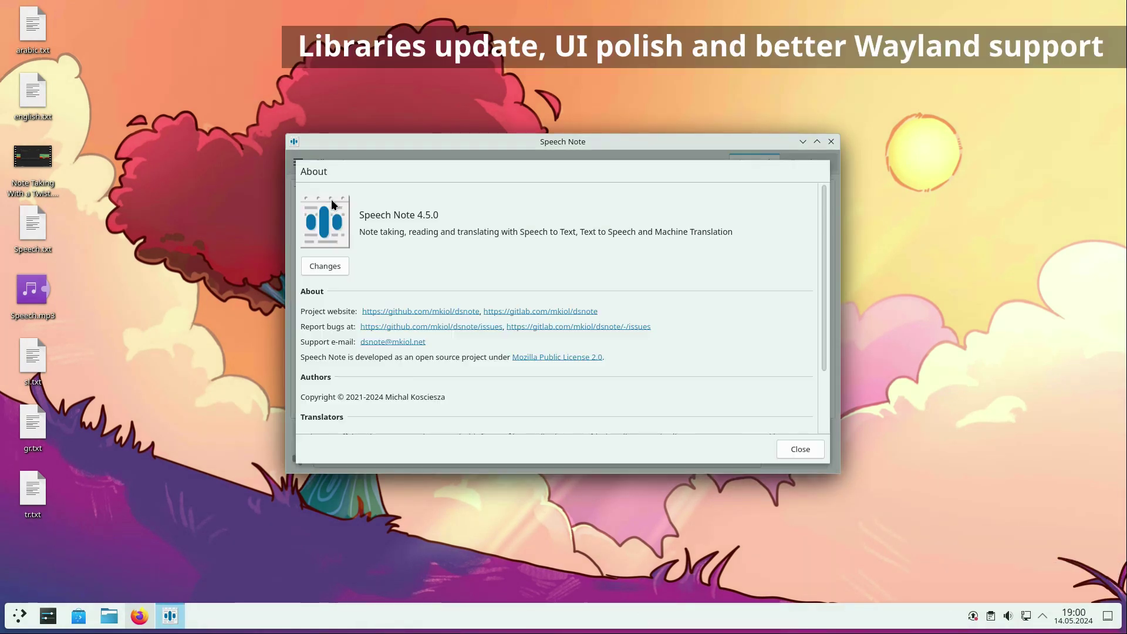
pyautogui.click(325, 266)
pyautogui.moveTo(822, 197); pyautogui.dragTo(826, 236)
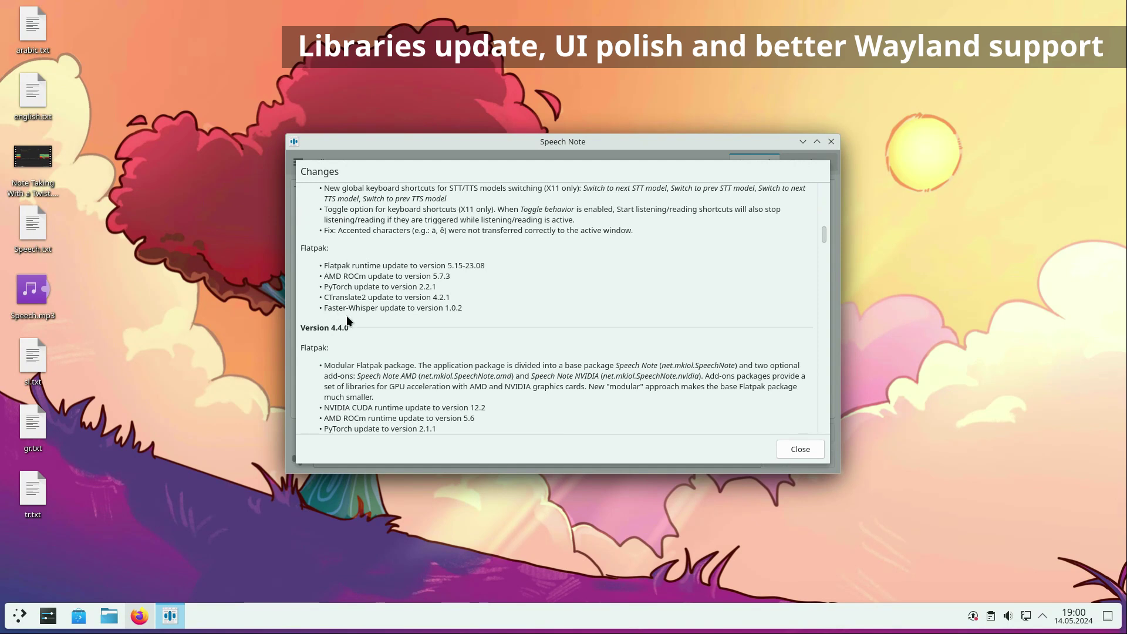
pyautogui.click(793, 449)
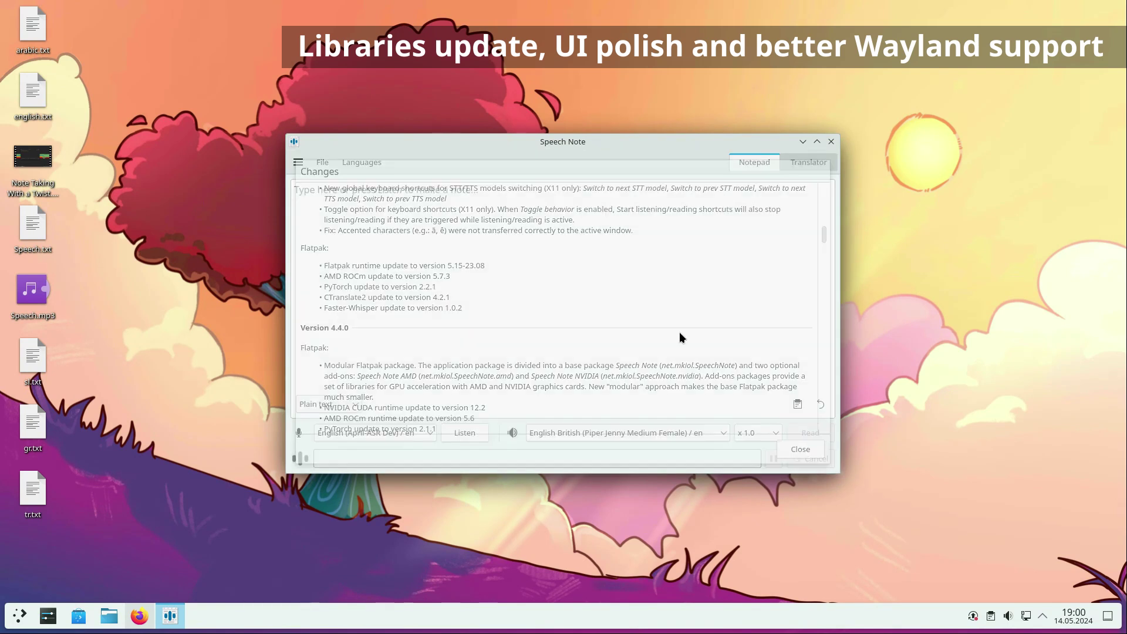
pyautogui.click(298, 162)
pyautogui.click(317, 184)
pyautogui.click(520, 198)
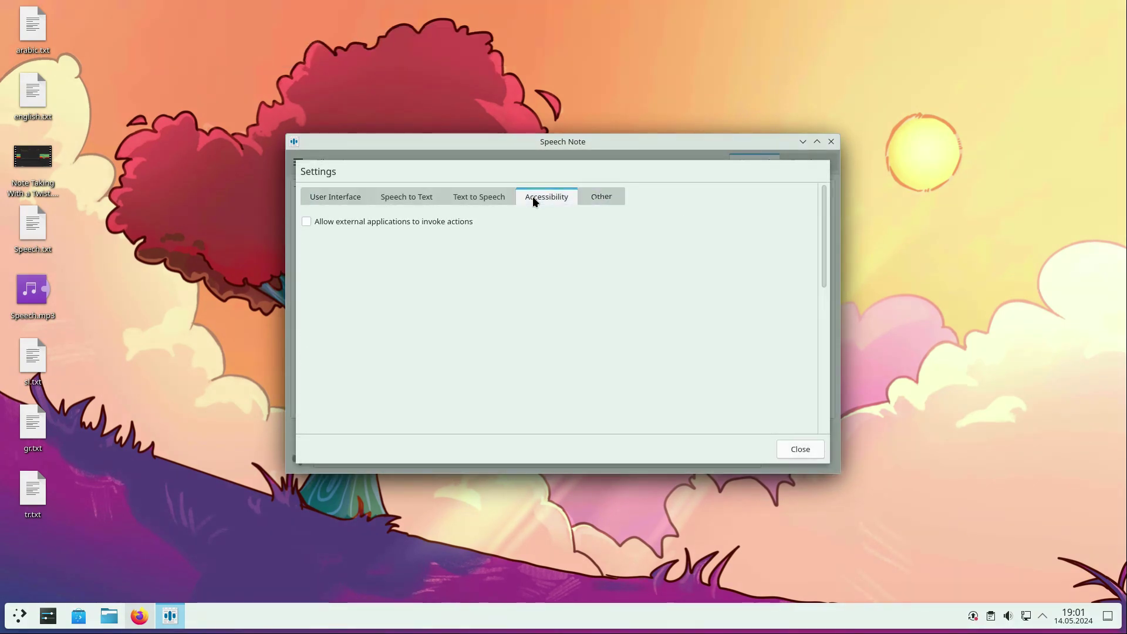
pyautogui.click(410, 198)
pyautogui.click(336, 197)
pyautogui.click(810, 449)
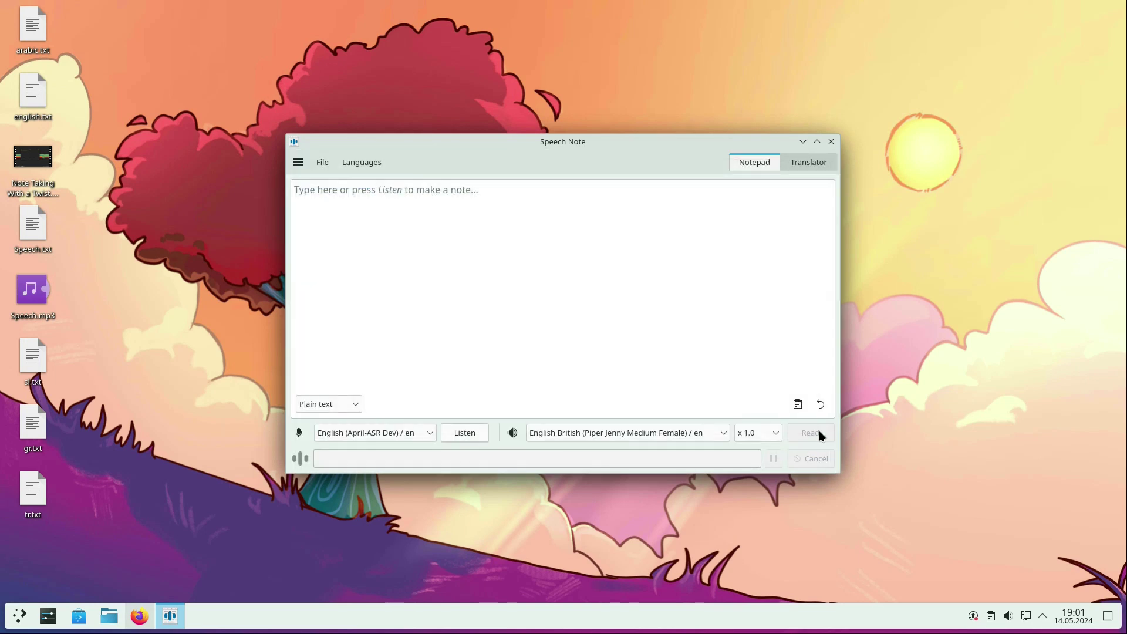
# Step: Relaunch Speech Note in Ukrainian, browse each Налаштування tab, then close the app
pyautogui.click(831, 142)
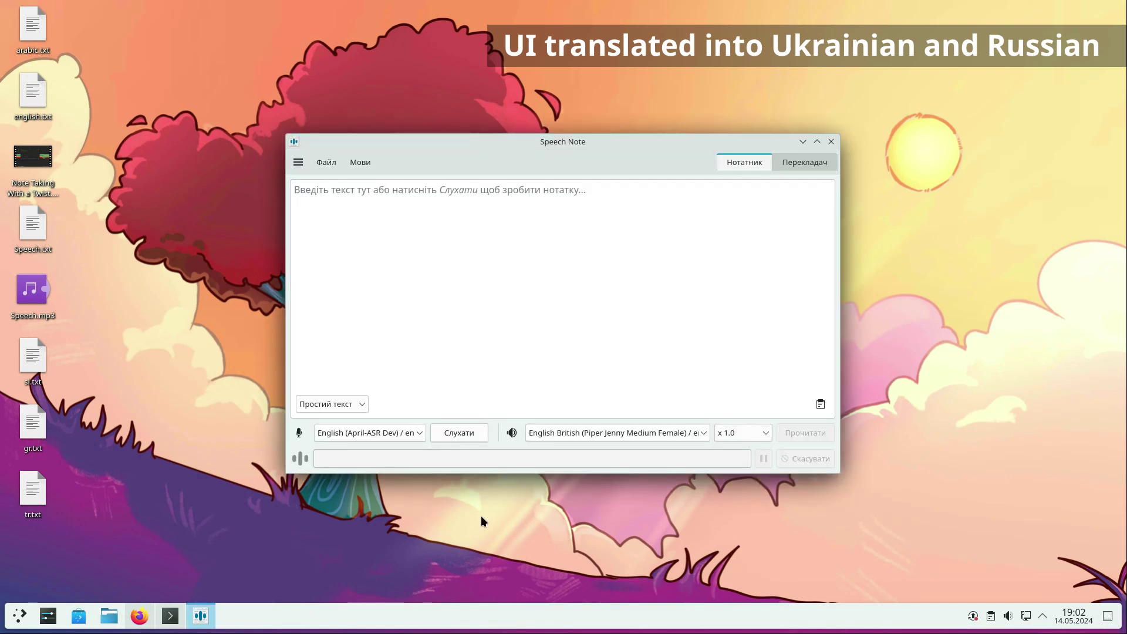
pyautogui.click(298, 162)
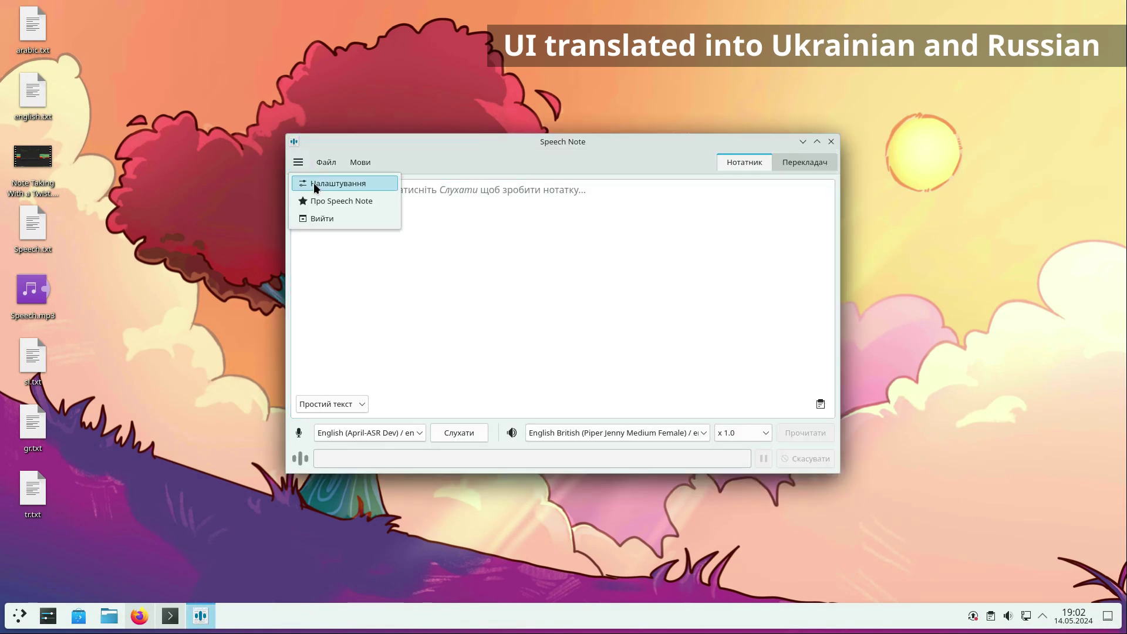
pyautogui.click(315, 188)
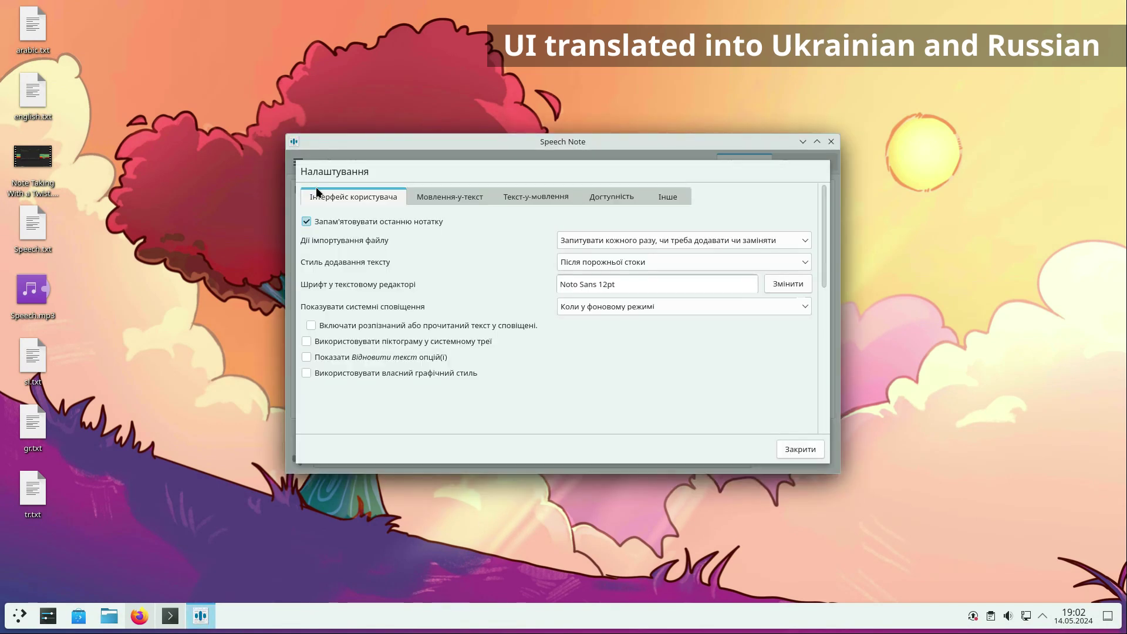
pyautogui.click(457, 199)
pyautogui.click(547, 202)
pyautogui.click(621, 195)
pyautogui.click(671, 196)
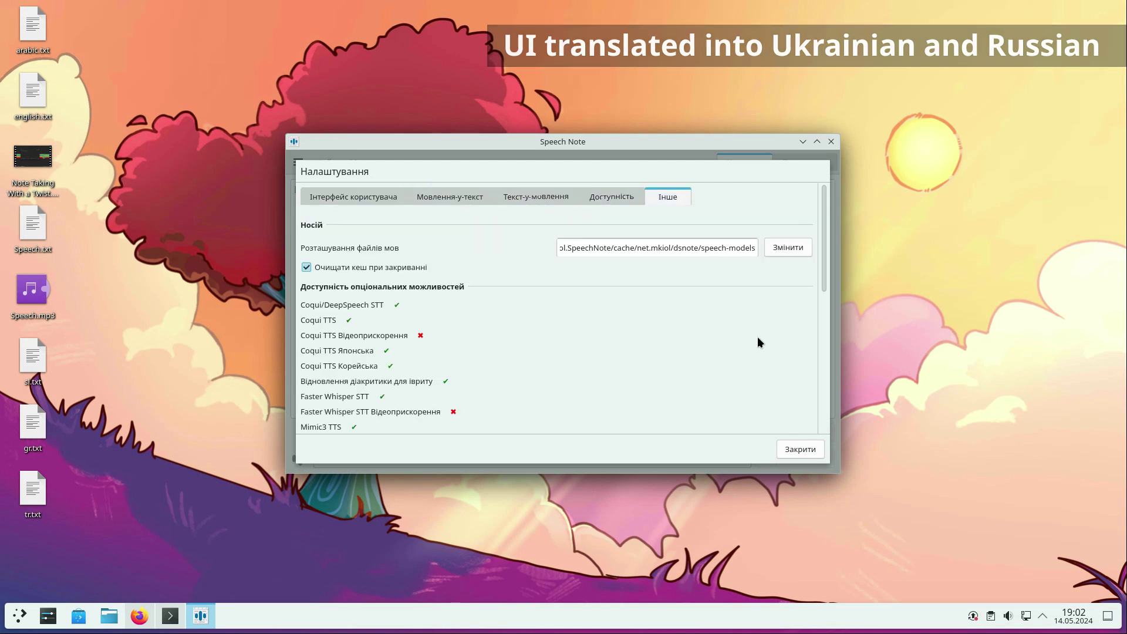
pyautogui.click(806, 450)
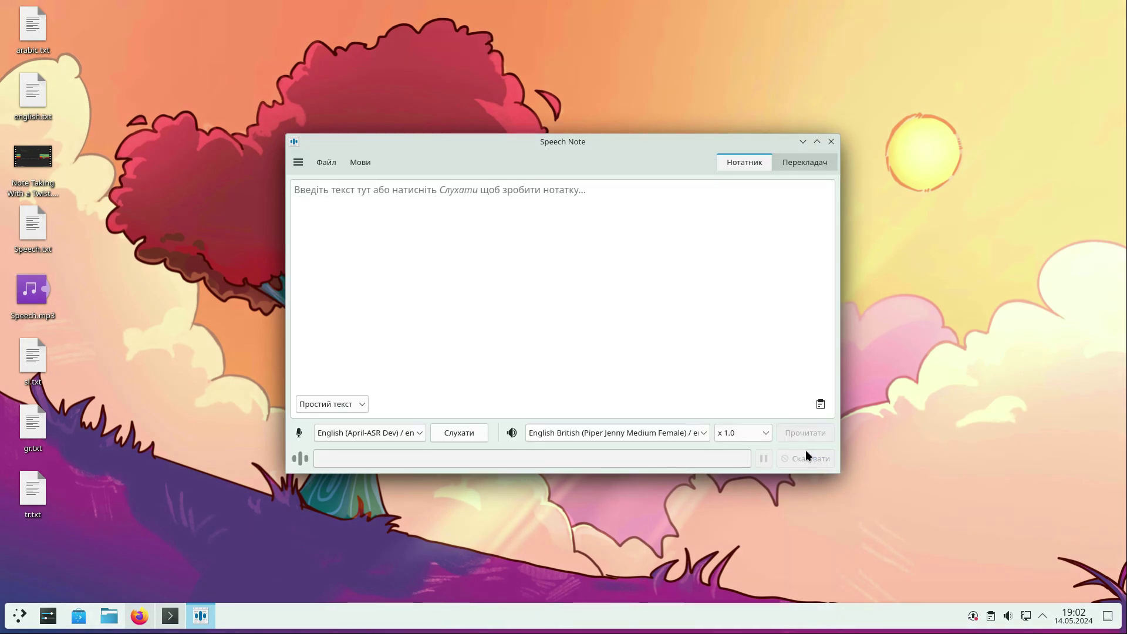
pyautogui.click(831, 142)
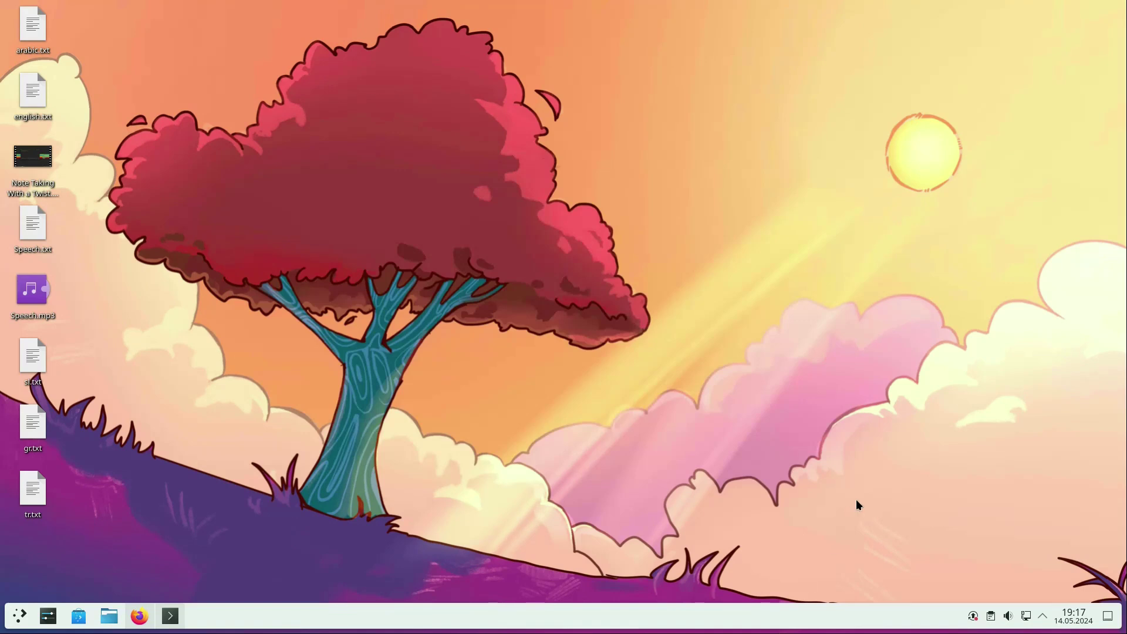
# Step: View the dsnote repository on GitLab and GitHub, then close Firefox
pyautogui.click(139, 625)
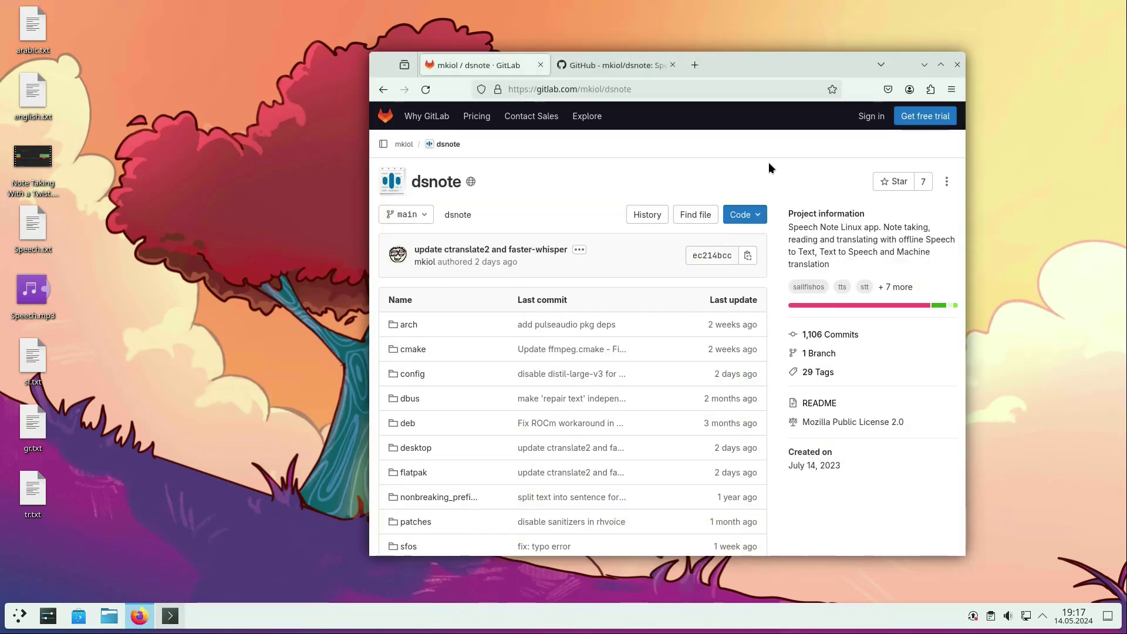
pyautogui.click(633, 67)
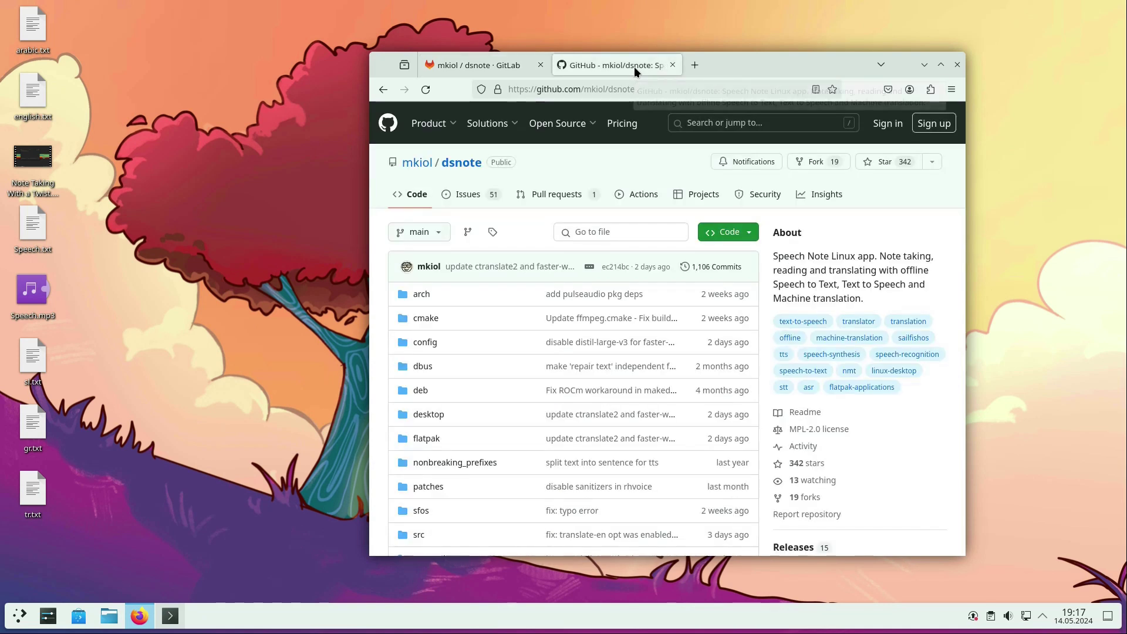
pyautogui.click(957, 66)
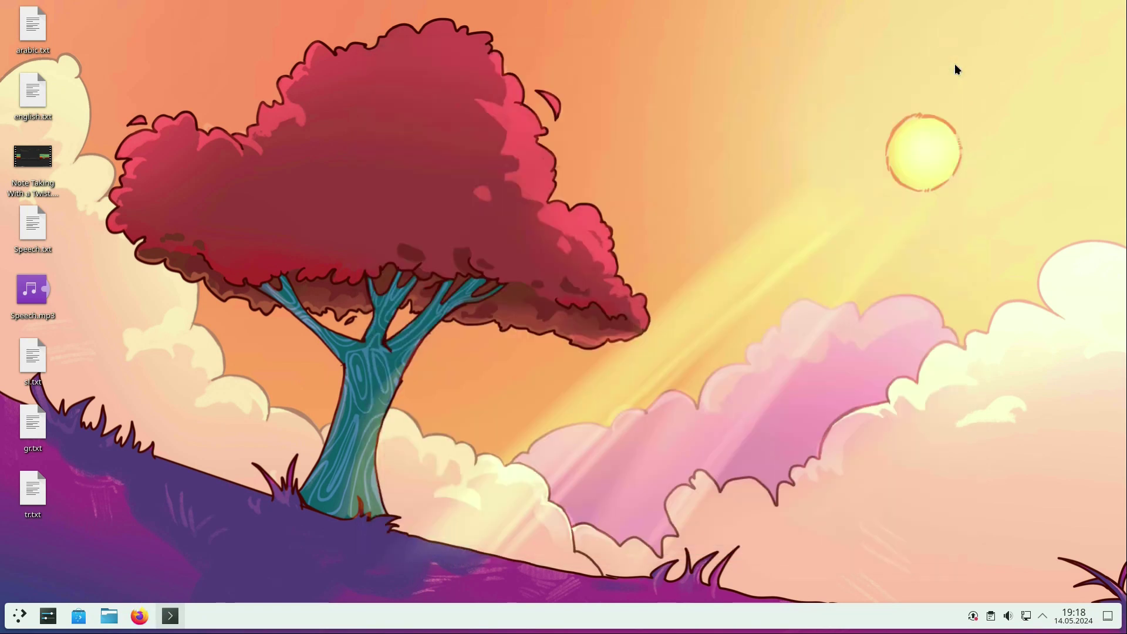